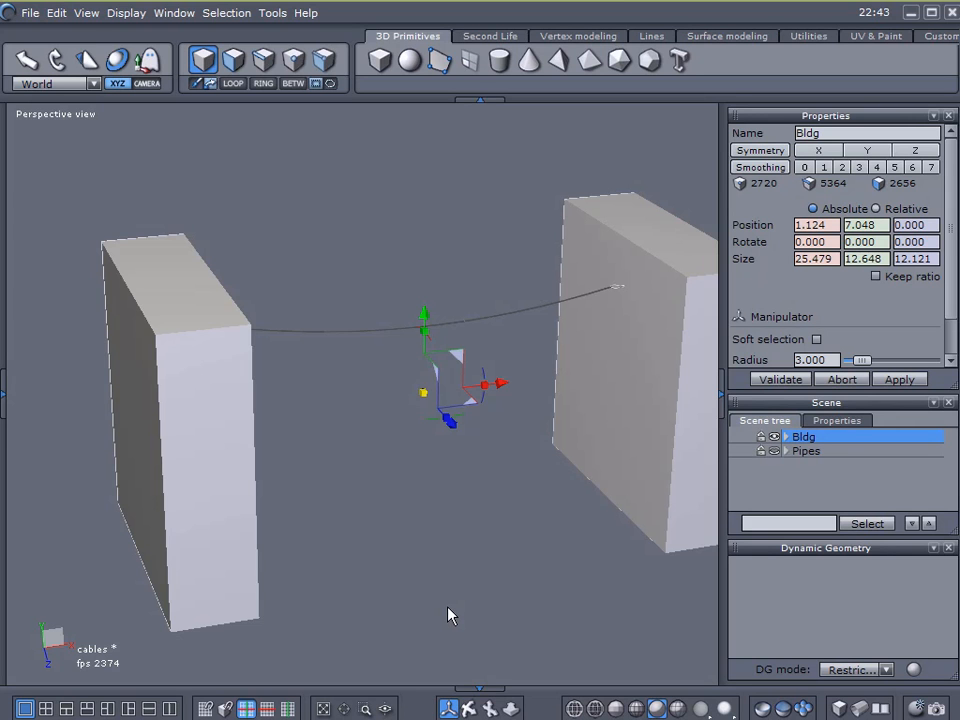
Examine the sample sagging cable and the hooks that anchor it between the two buildings.
{"action": "middle_click_drag", "start_coordinate": [374, 607], "coordinate": [330, 557]}
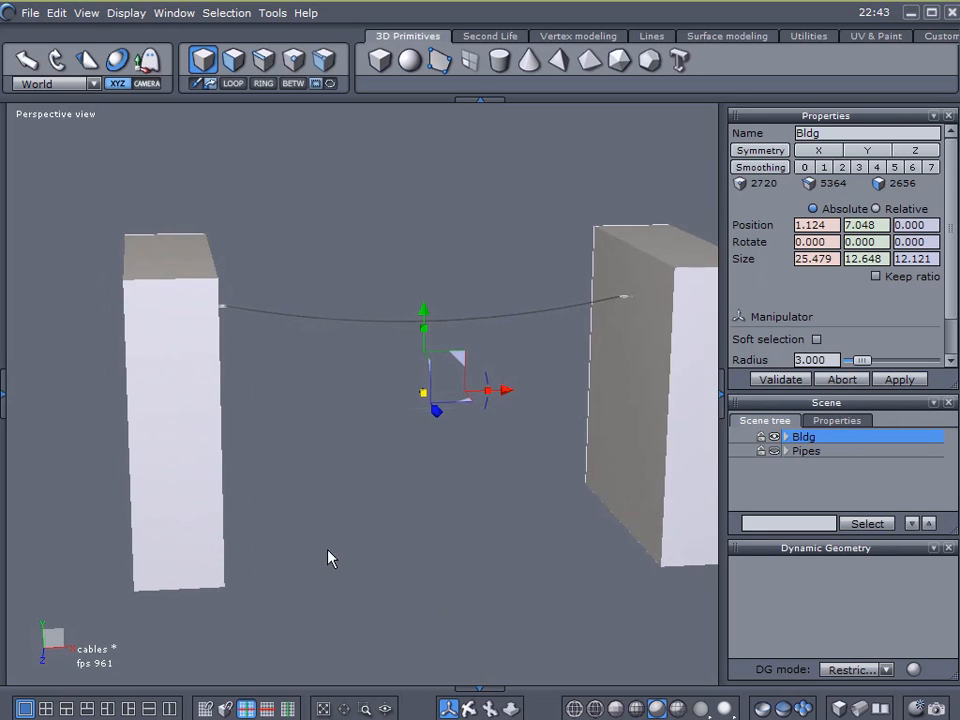
{"action": "middle_click_drag", "start_coordinate": [540, 469], "coordinate": [285, 339]}
{"action": "scroll", "coordinate": [285, 339], "scroll_direction": "up", "scroll_amount": 3}
{"action": "middle_click_drag", "start_coordinate": [319, 388], "coordinate": [338, 424]}
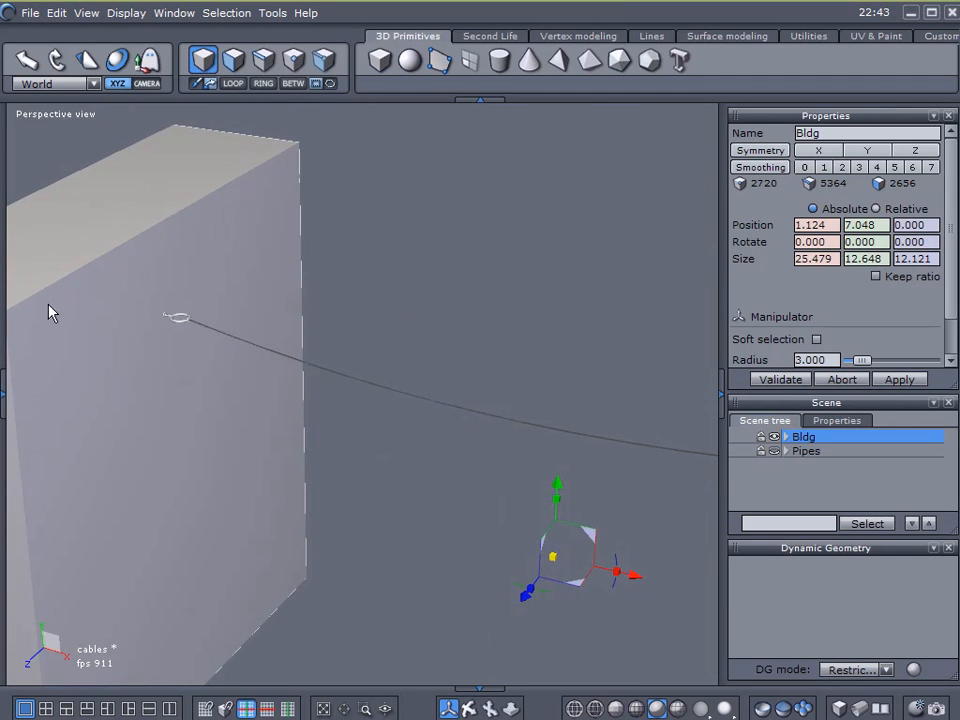
{"action": "middle_click_drag", "start_coordinate": [196, 457], "coordinate": [244, 450]}
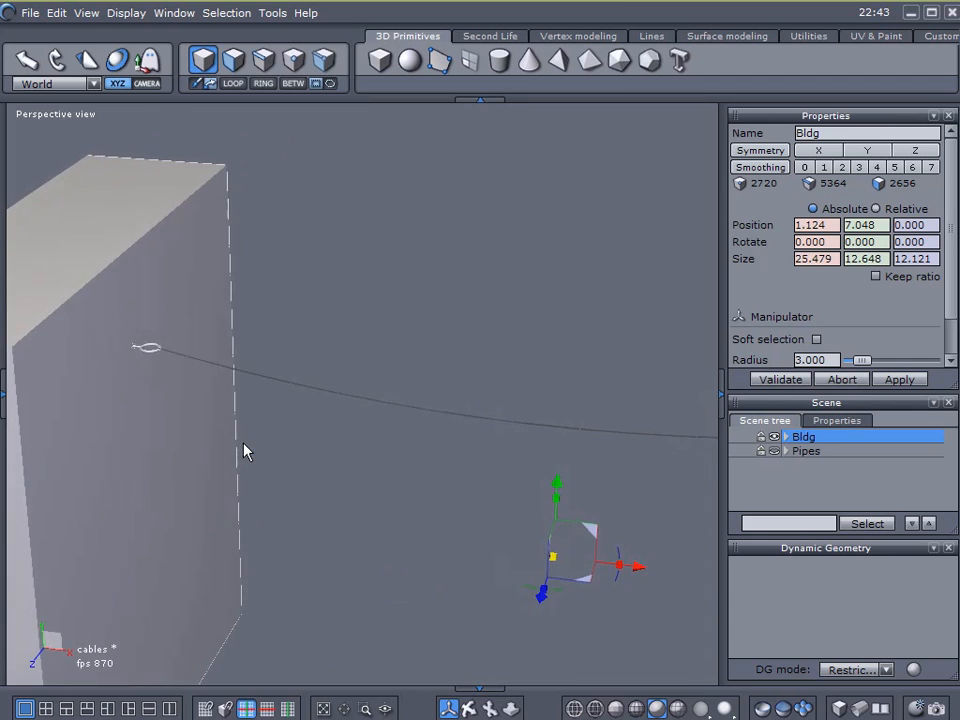
{"action": "scroll", "coordinate": [54, 364], "scroll_direction": "up", "scroll_amount": 4}
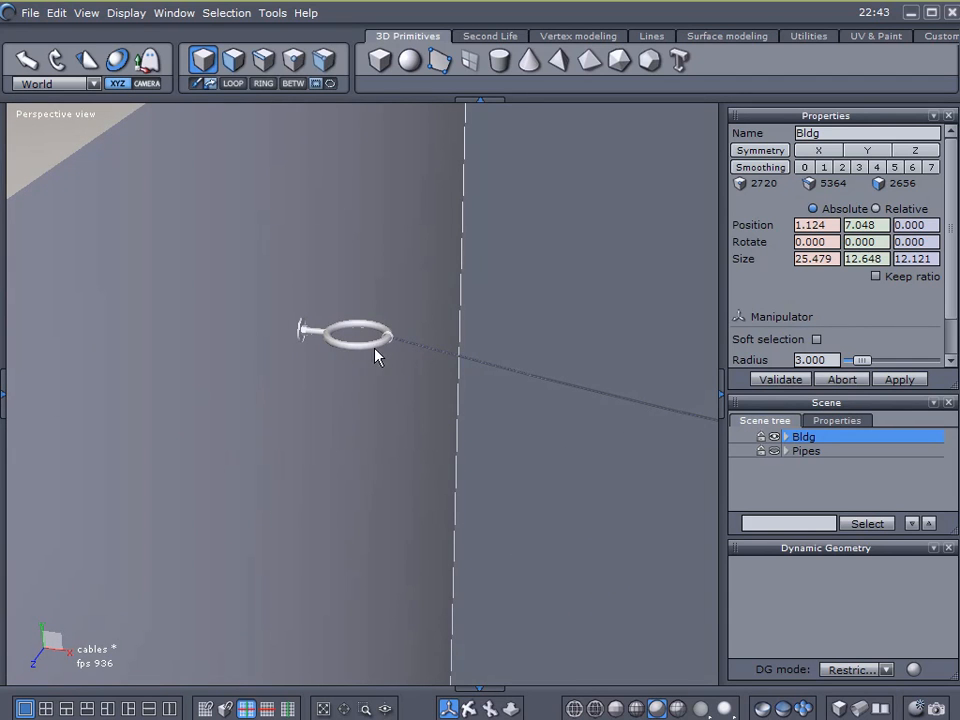
{"action": "scroll", "coordinate": [371, 356], "scroll_direction": "down", "scroll_amount": 5}
{"action": "middle_click_drag", "start_coordinate": [475, 381], "coordinate": [168, 342]}
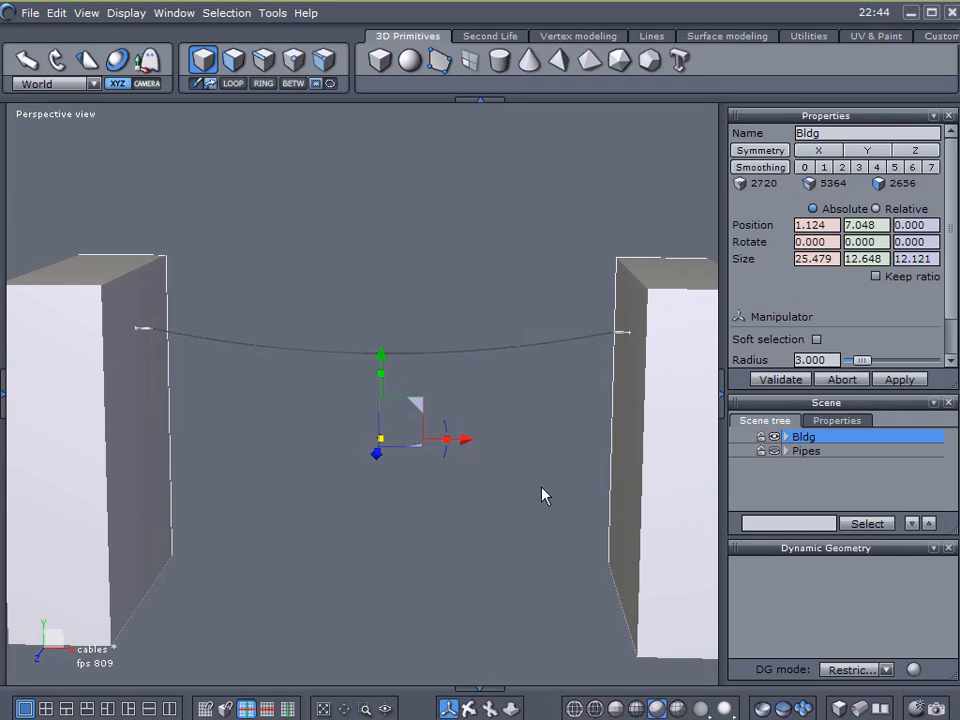
{"action": "scroll", "coordinate": [455, 375], "scroll_direction": "down", "scroll_amount": 3}
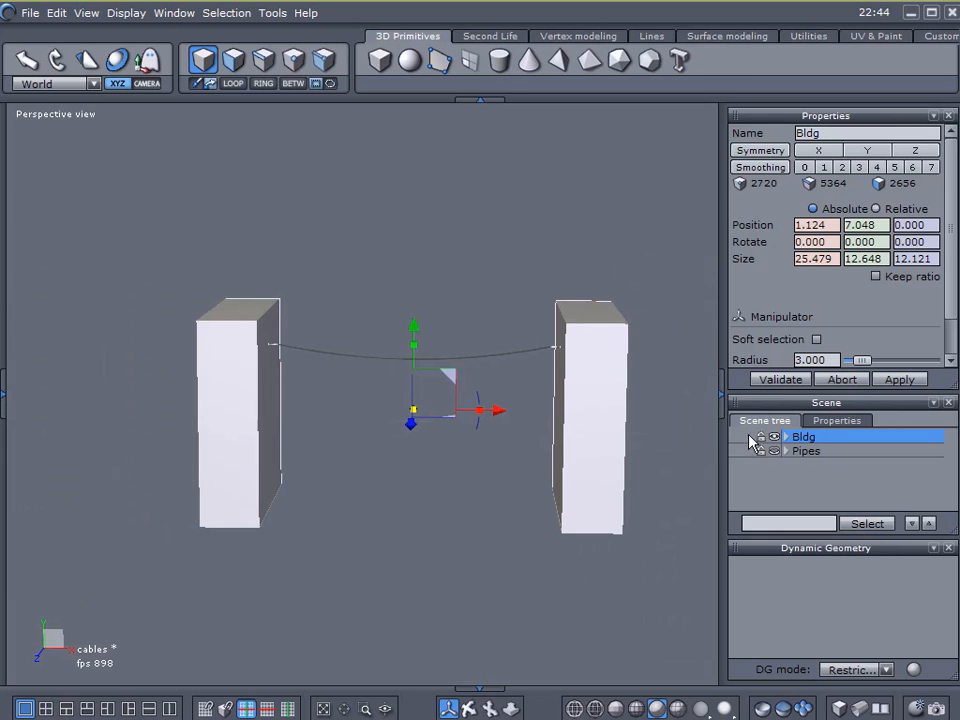
Hide the existing cable inside the Bldg group and lock the whole group.
{"action": "left_click", "coordinate": [786, 437]}
{"action": "left_click", "coordinate": [774, 465]}
{"action": "left_click", "coordinate": [775, 437]}
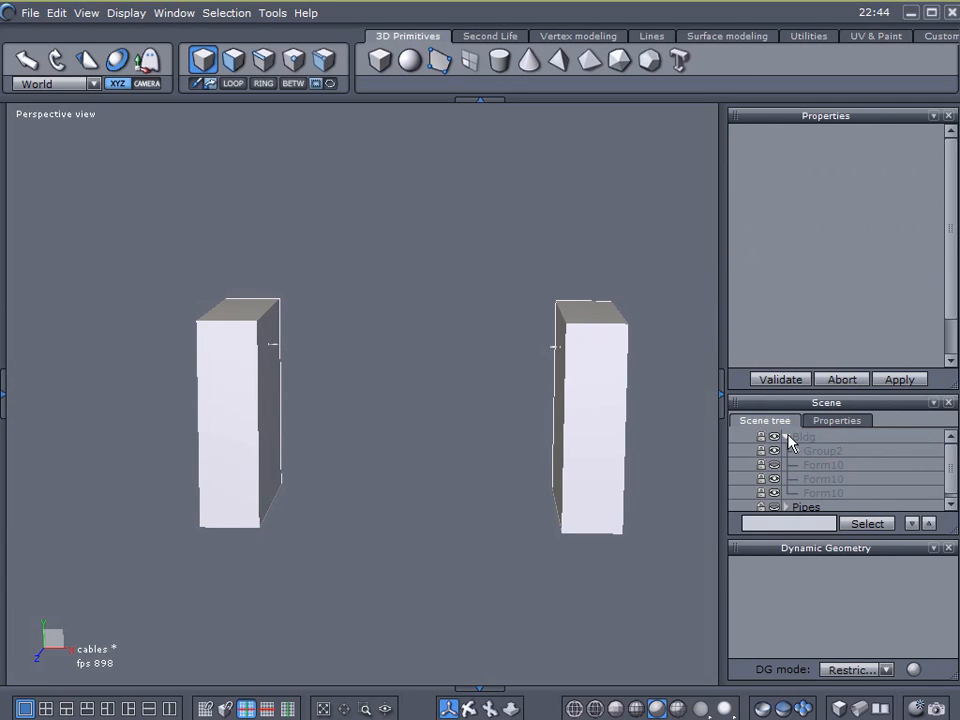
{"action": "left_click", "coordinate": [786, 438]}
Switch from the perspective view to a single full-size top view of the two buildings.
{"action": "middle_click_drag", "start_coordinate": [473, 354], "coordinate": [431, 551]}
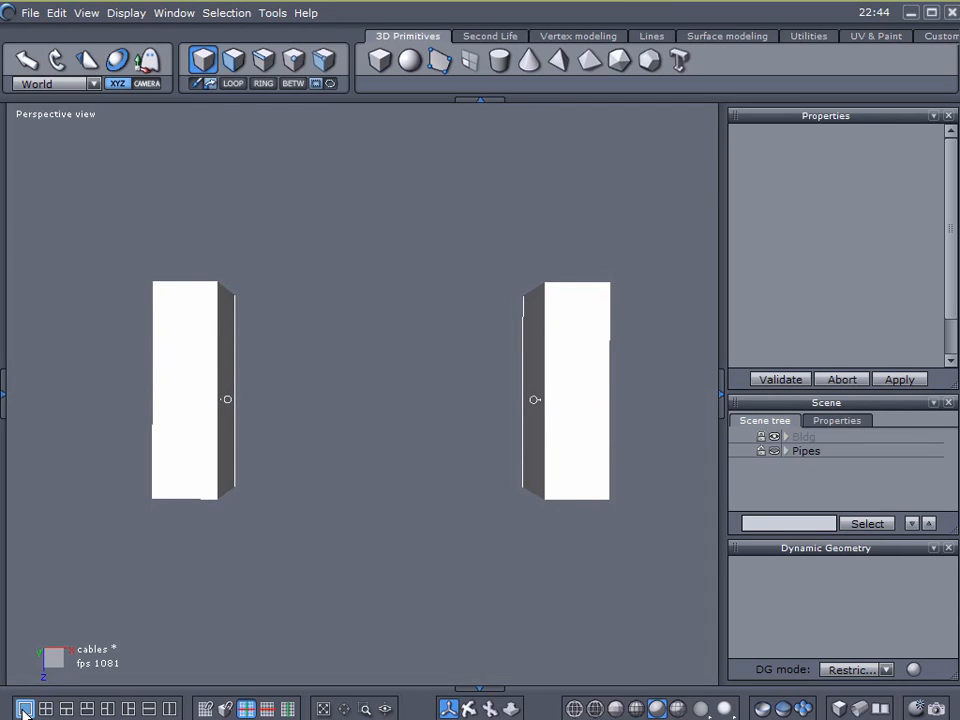
{"action": "middle_click_drag", "start_coordinate": [354, 604], "coordinate": [340, 330]}
{"action": "middle_click_drag", "start_coordinate": [298, 398], "coordinate": [386, 472]}
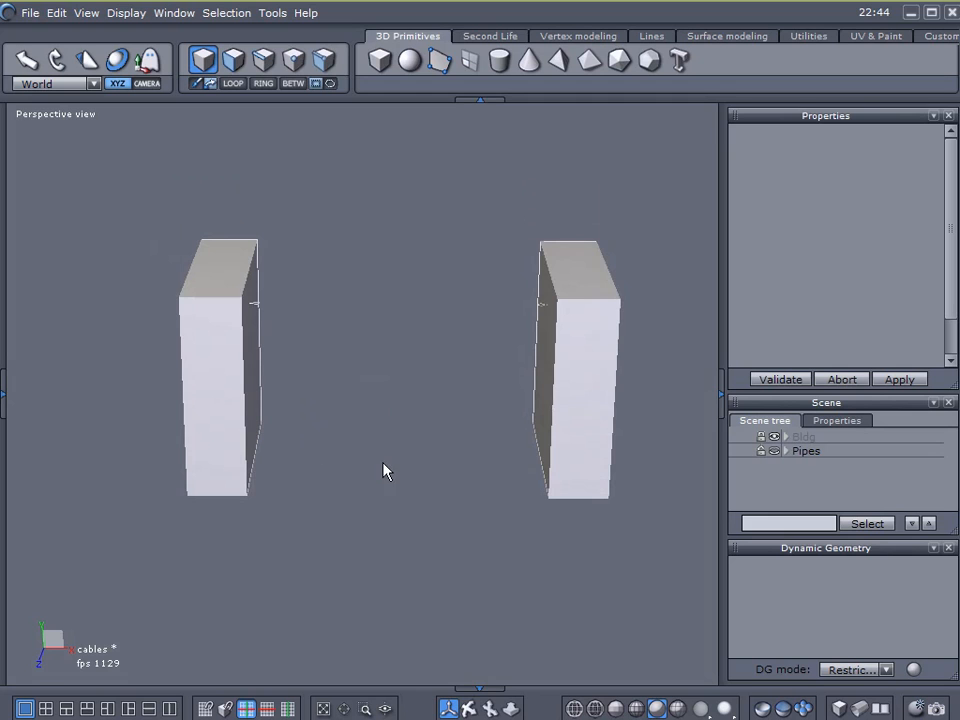
{"action": "left_click", "coordinate": [45, 708]}
{"action": "left_click", "coordinate": [215, 514]}
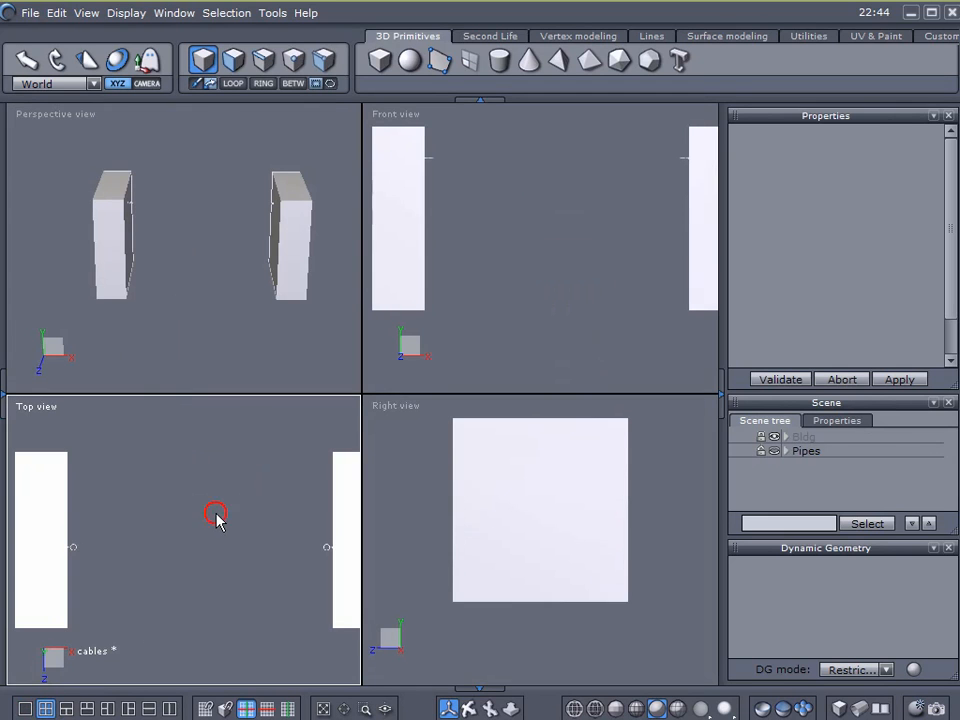
{"action": "left_click", "coordinate": [25, 708]}
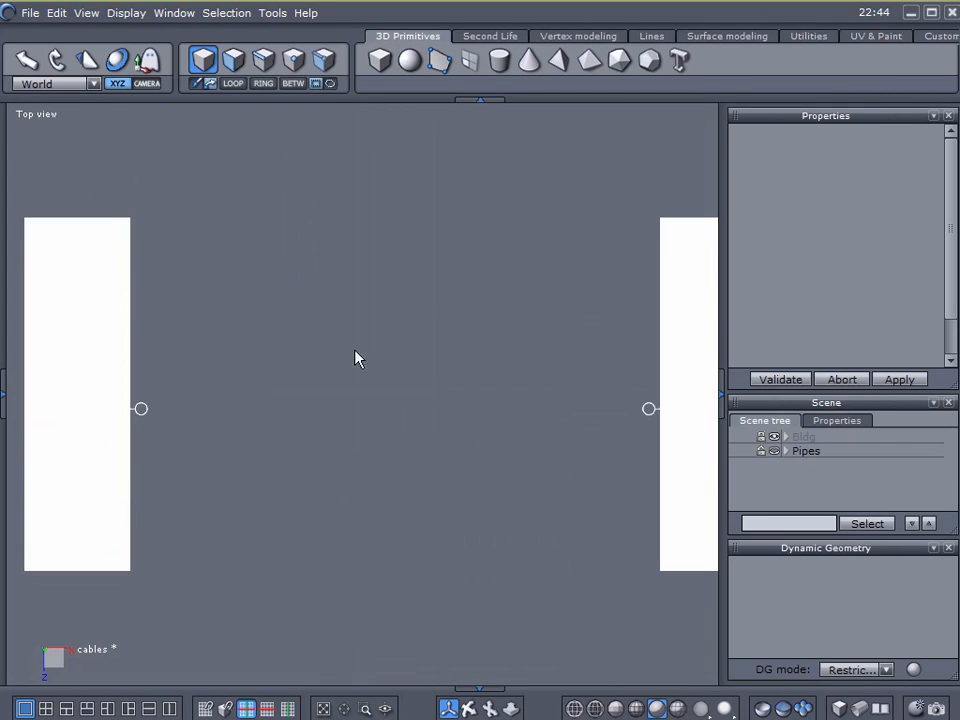
Start an interpolated curve and place its first point on the outer edge of the left building's hook.
{"action": "left_click", "coordinate": [655, 36]}
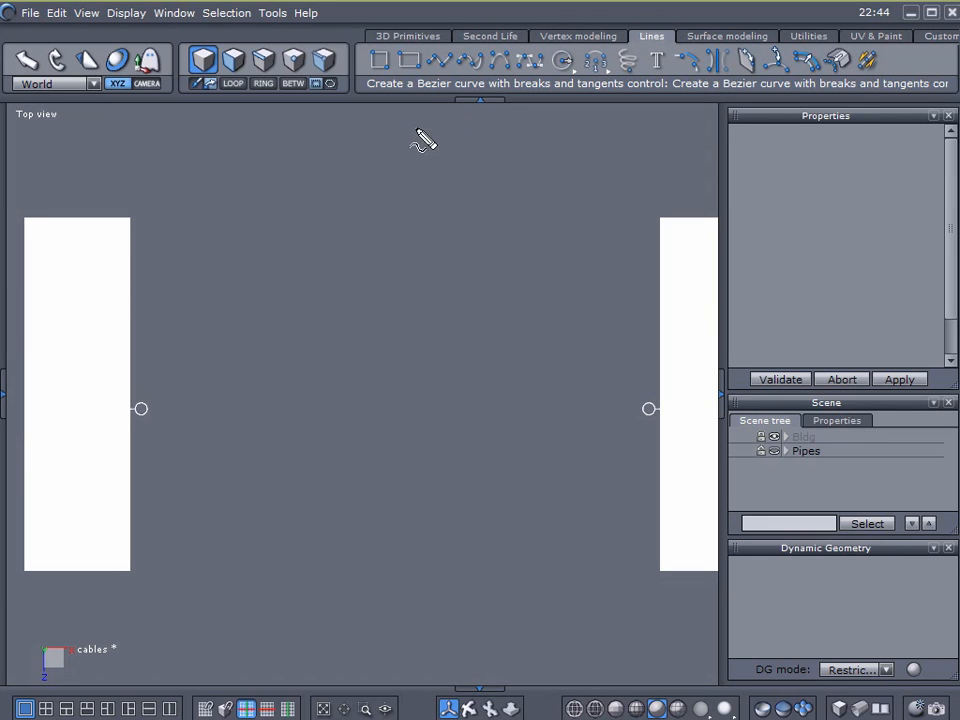
{"action": "mouse_move", "coordinate": [493, 34]}
{"action": "left_mouse_down"}
{"action": "mouse_move", "coordinate": [449, 37]}
{"action": "mouse_move", "coordinate": [470, 103]}
{"action": "mouse_move", "coordinate": [489, 42]}
{"action": "left_mouse_up"}
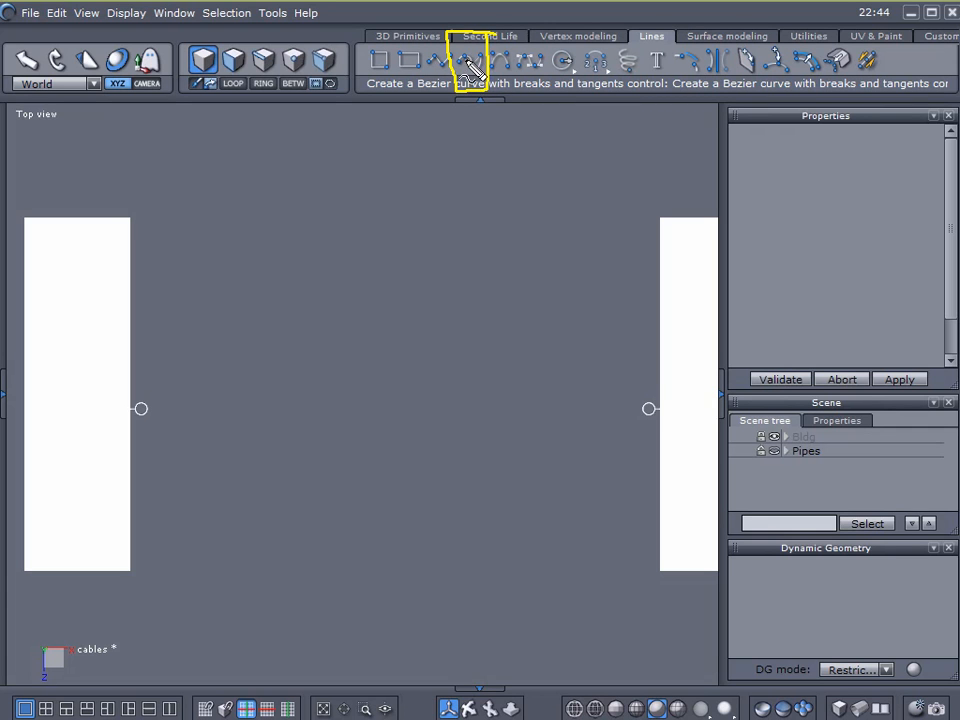
{"action": "key", "text": "Escape"}
{"action": "left_click", "coordinate": [473, 65]}
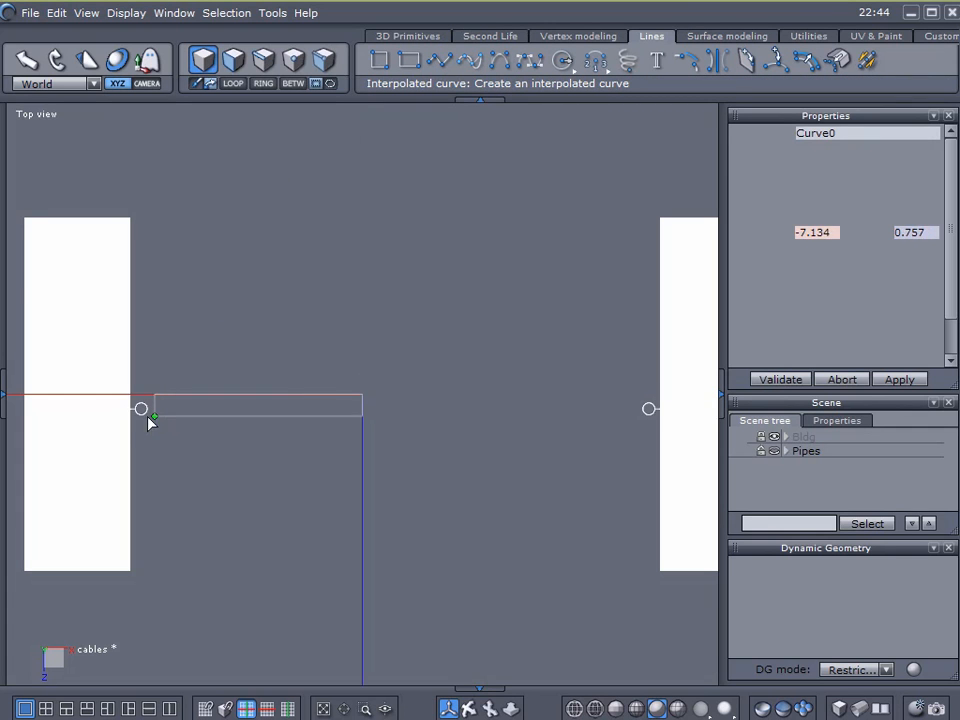
{"action": "scroll", "coordinate": [136, 422], "scroll_direction": "up", "scroll_amount": 4}
{"action": "left_click", "coordinate": [176, 411]}
{"action": "scroll", "coordinate": [176, 411], "scroll_direction": "up", "scroll_amount": 1}
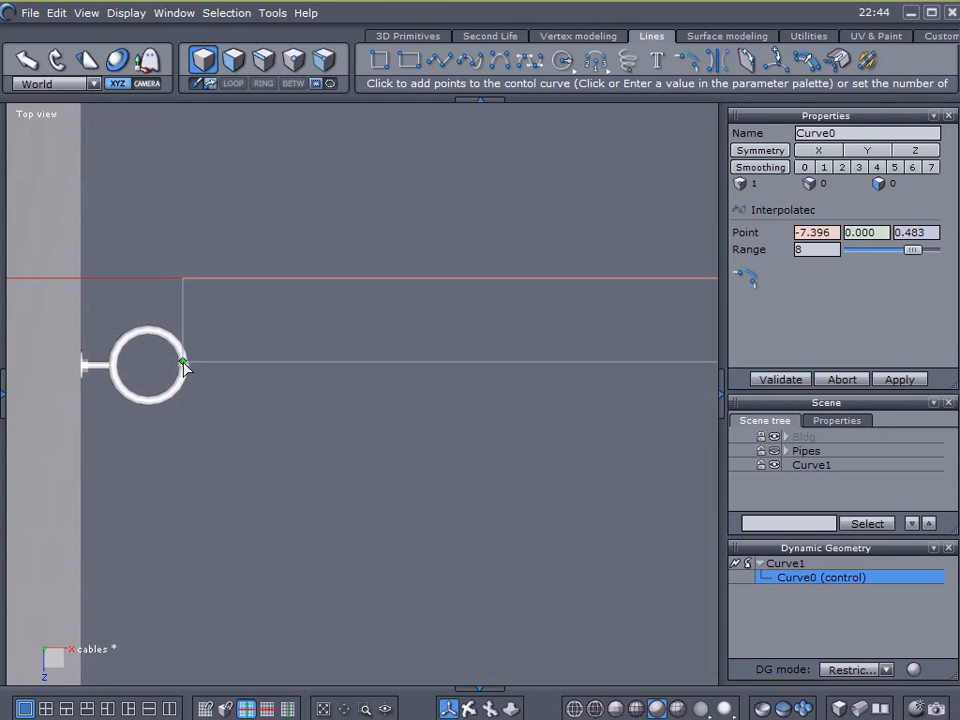
{"action": "left_click", "coordinate": [184, 372]}
Constrain the curve to the X axis, add a middle point and an end point at the right building's hook, and validate it.
{"action": "scroll", "coordinate": [415, 378], "scroll_direction": "down", "scroll_amount": 2}
{"action": "scroll", "coordinate": [419, 372], "scroll_direction": "down", "scroll_amount": 2}
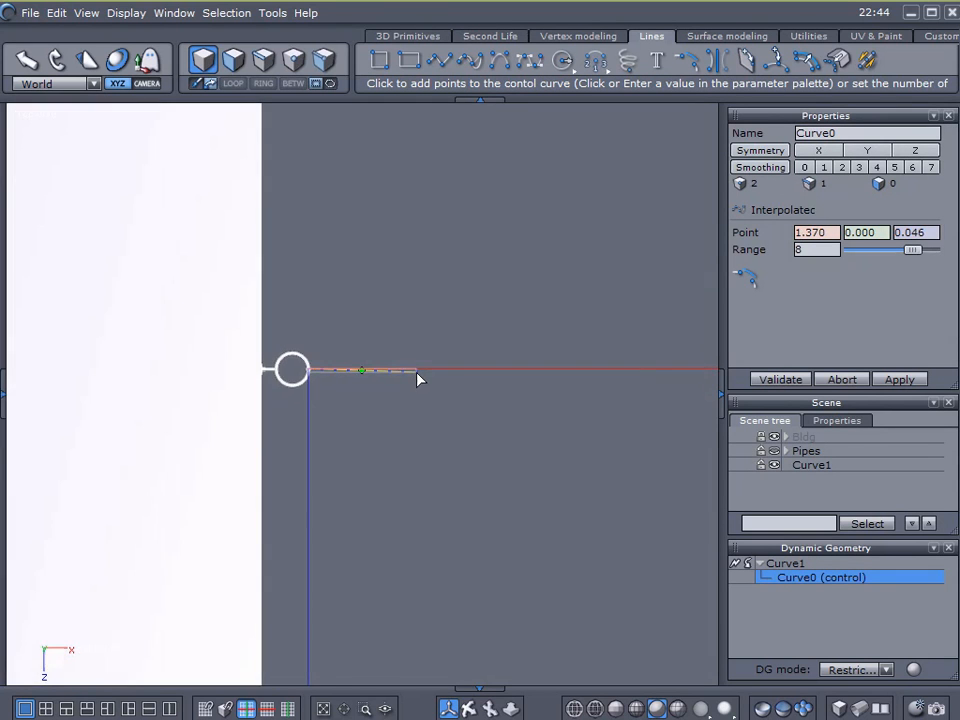
{"action": "middle_click_drag", "start_coordinate": [462, 377], "coordinate": [333, 398]}
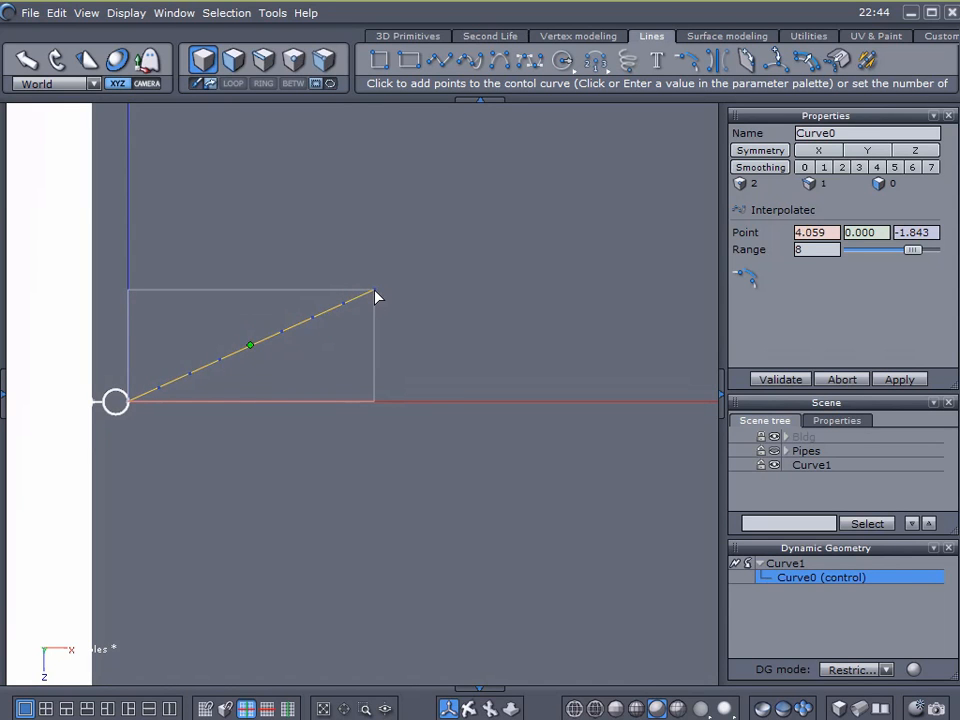
{"action": "key", "text": "x"}
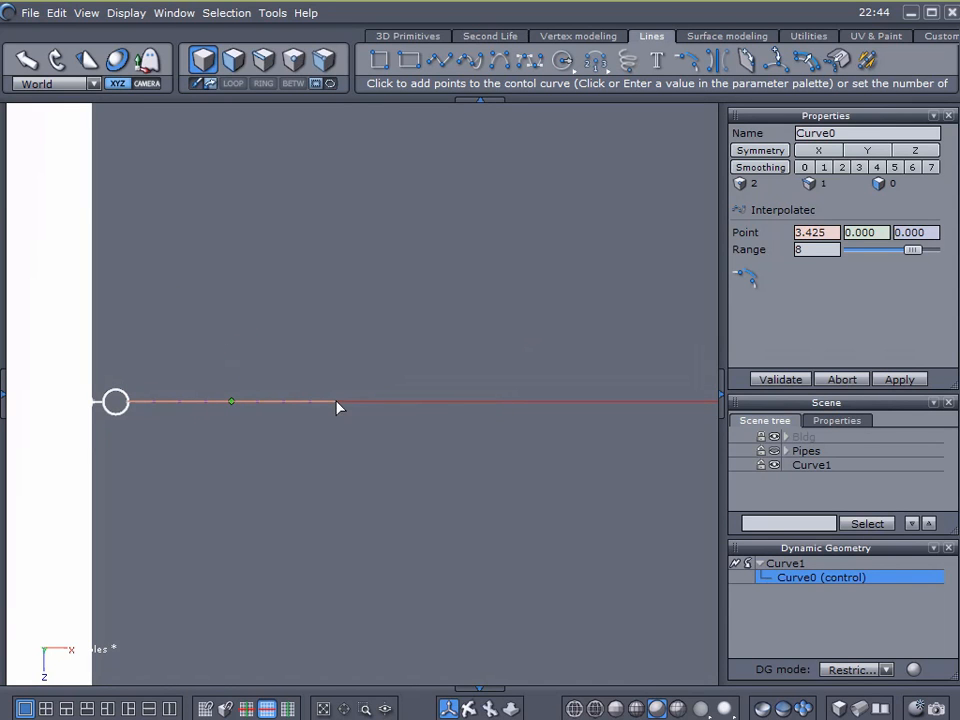
{"action": "scroll", "coordinate": [452, 407], "scroll_direction": "down", "scroll_amount": 2}
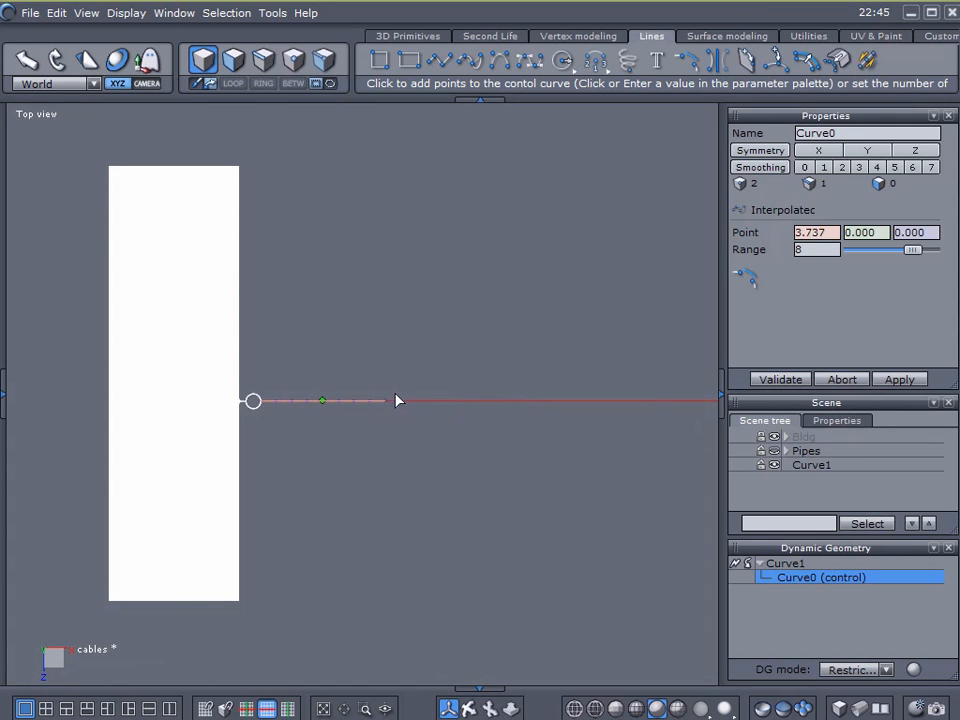
{"action": "key", "text": "z"}
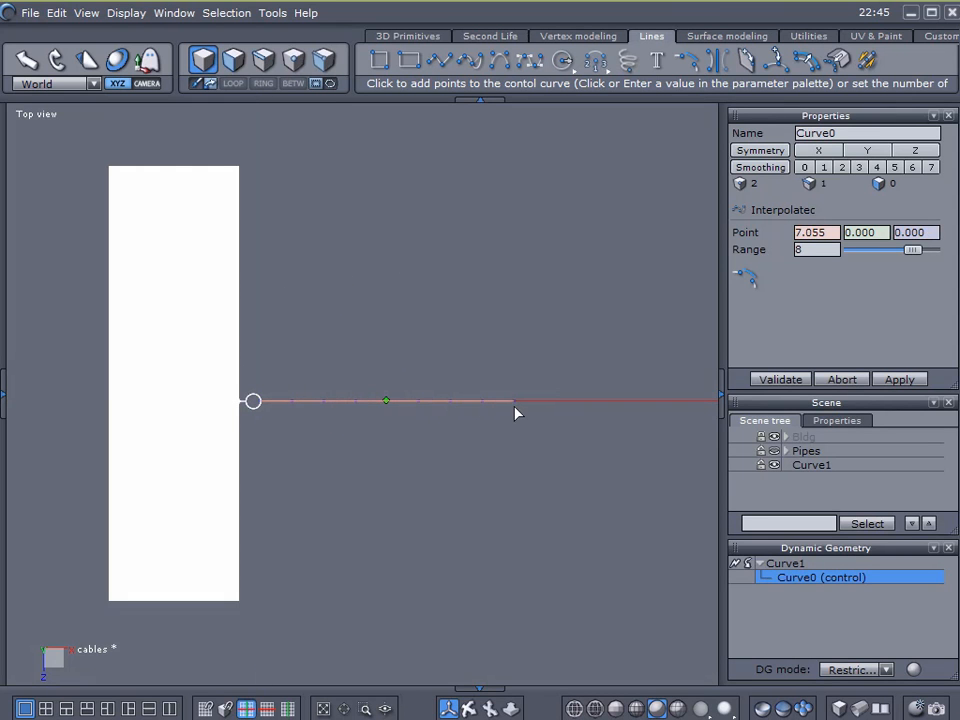
{"action": "scroll", "coordinate": [515, 413], "scroll_direction": "down", "scroll_amount": 1}
{"action": "middle_click_drag", "start_coordinate": [516, 413], "coordinate": [334, 406]}
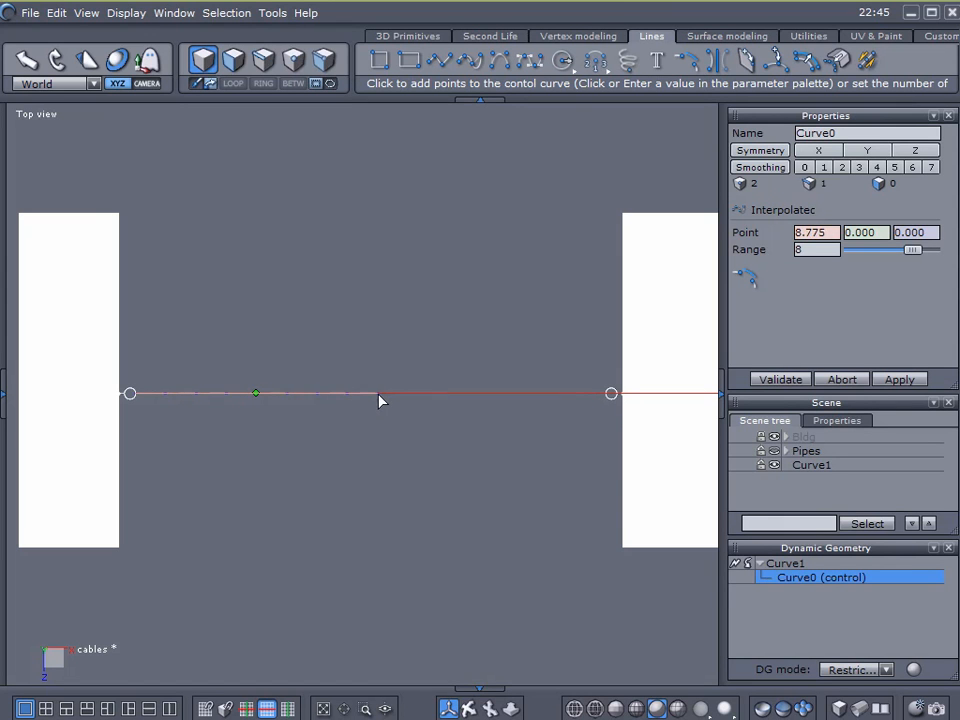
{"action": "scroll", "coordinate": [612, 405], "scroll_direction": "up", "scroll_amount": 3}
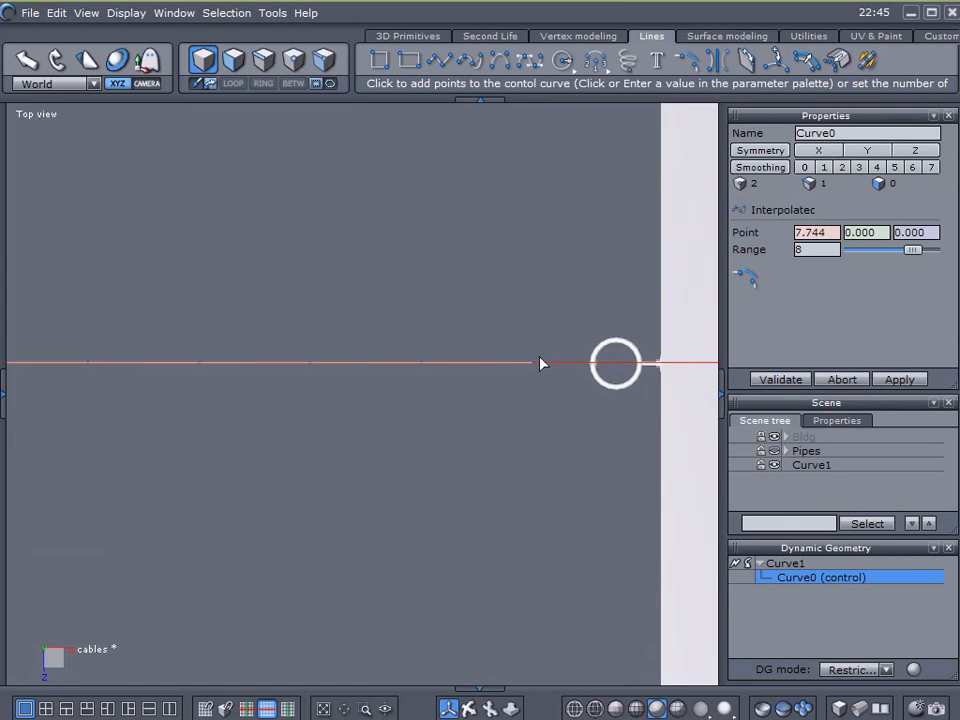
{"action": "left_click", "coordinate": [594, 364]}
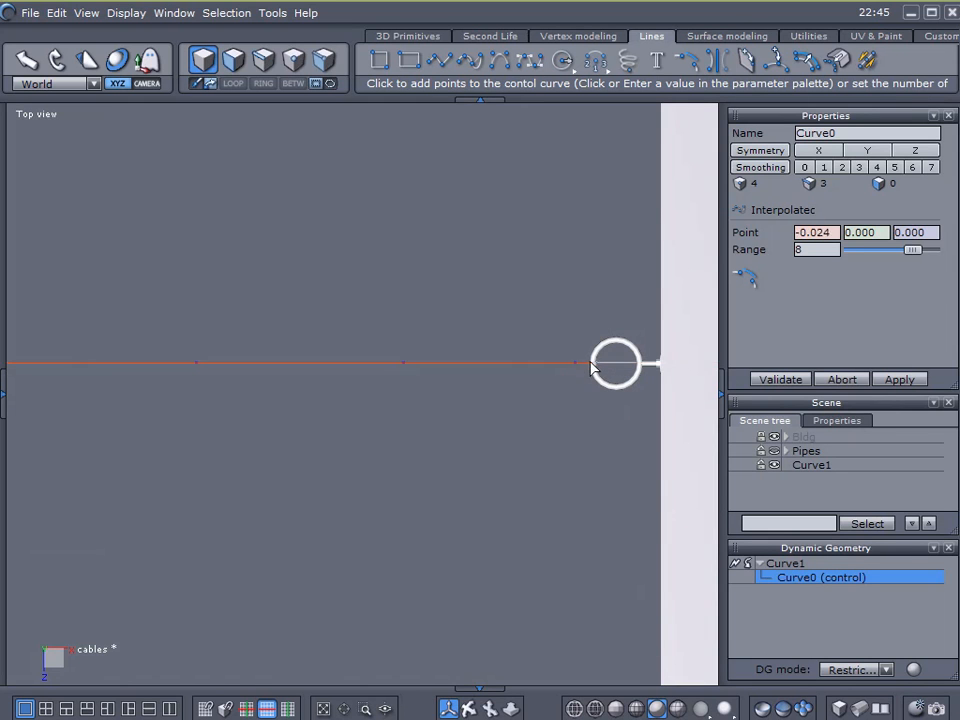
{"action": "left_click", "coordinate": [780, 380]}
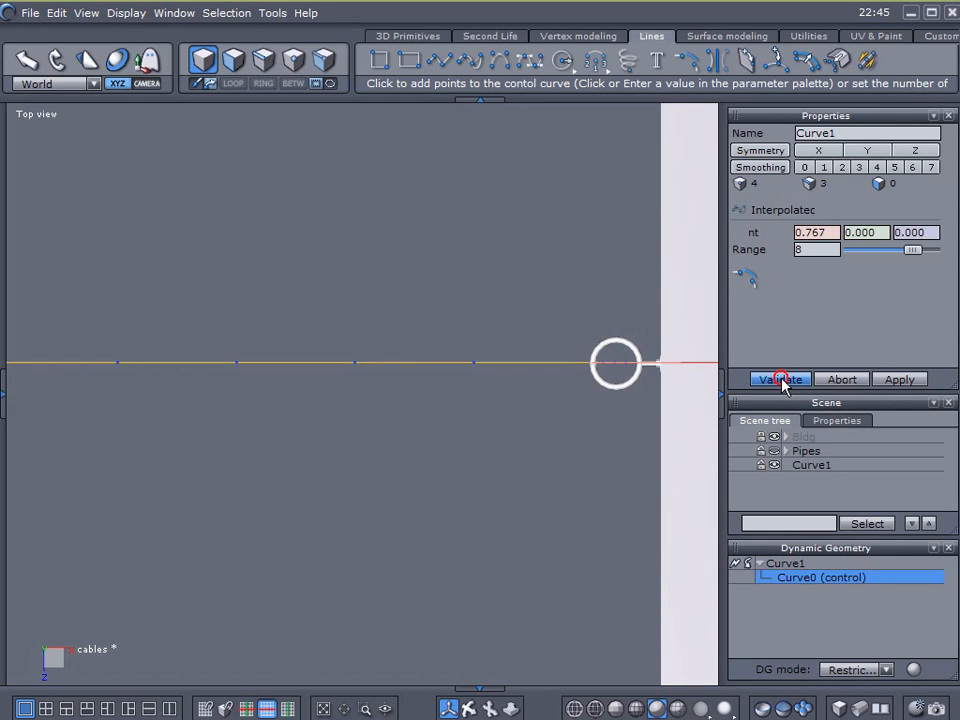
In a full-size perspective view, raise the curve to the height of the hooks, at about 11.2 on Y.
{"action": "scroll", "coordinate": [302, 394], "scroll_direction": "down", "scroll_amount": 4}
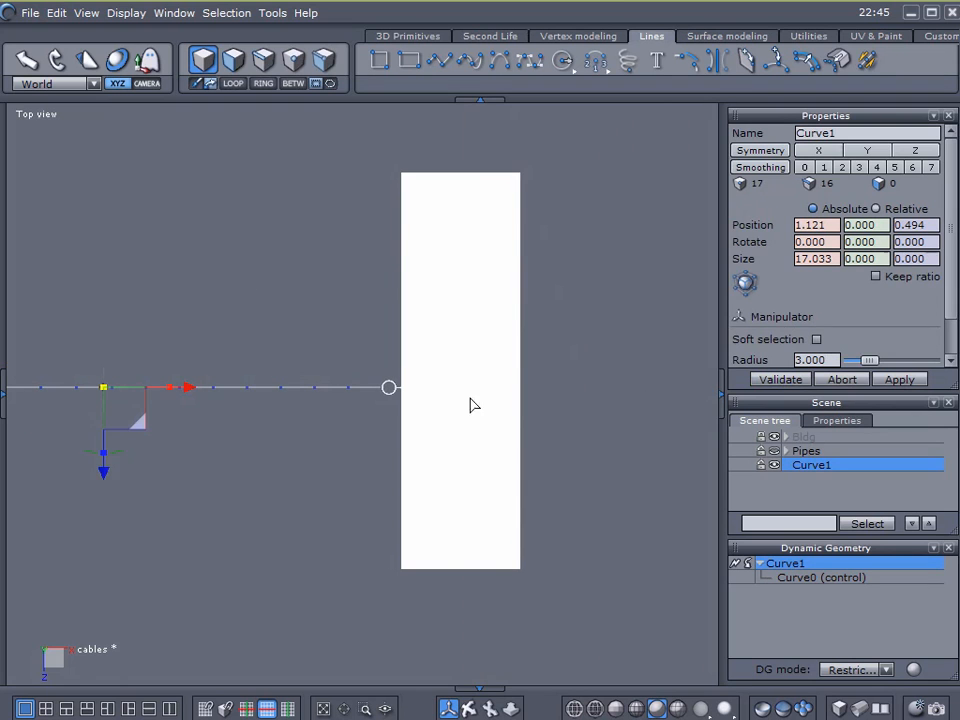
{"action": "left_click", "coordinate": [45, 708]}
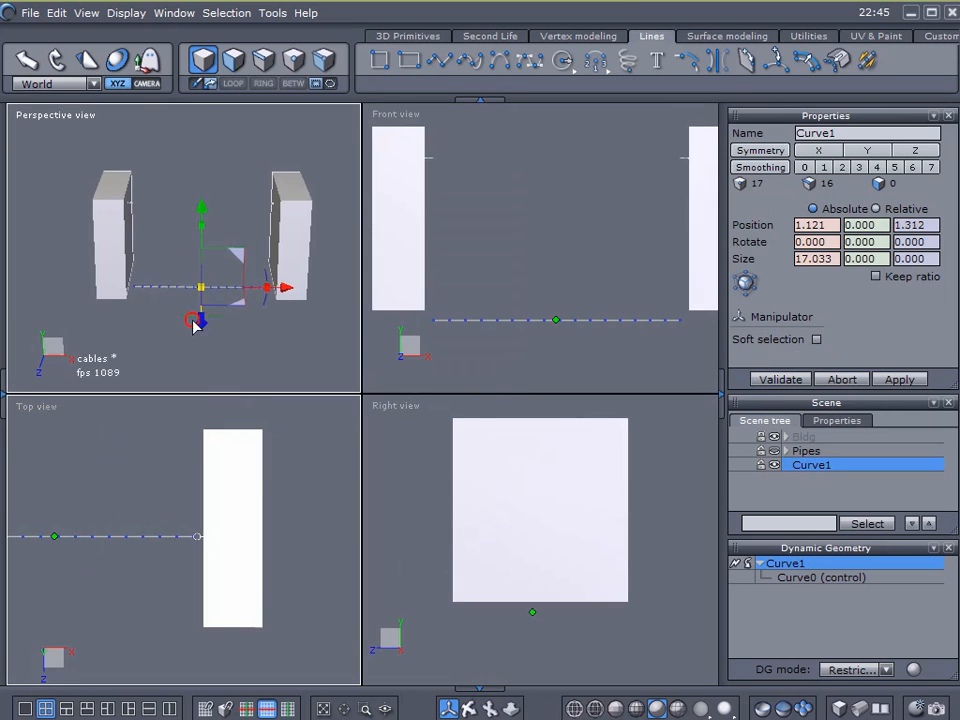
{"action": "left_click", "coordinate": [26, 708]}
{"action": "scroll", "coordinate": [324, 440], "scroll_direction": "down", "scroll_amount": 2}
{"action": "scroll", "coordinate": [376, 364], "scroll_direction": "up", "scroll_amount": 3}
{"action": "left_click_drag", "start_coordinate": [373, 366], "coordinate": [369, 514]}
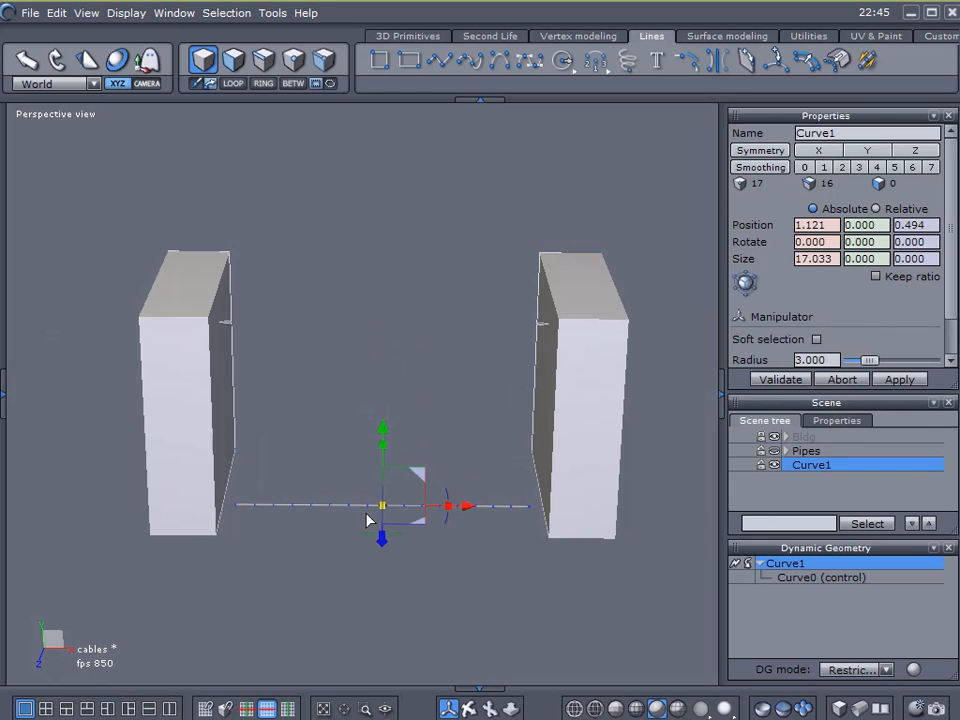
{"action": "left_click_drag", "start_coordinate": [380, 422], "coordinate": [349, 240]}
{"action": "scroll", "coordinate": [461, 255], "scroll_direction": "up", "scroll_amount": 4}
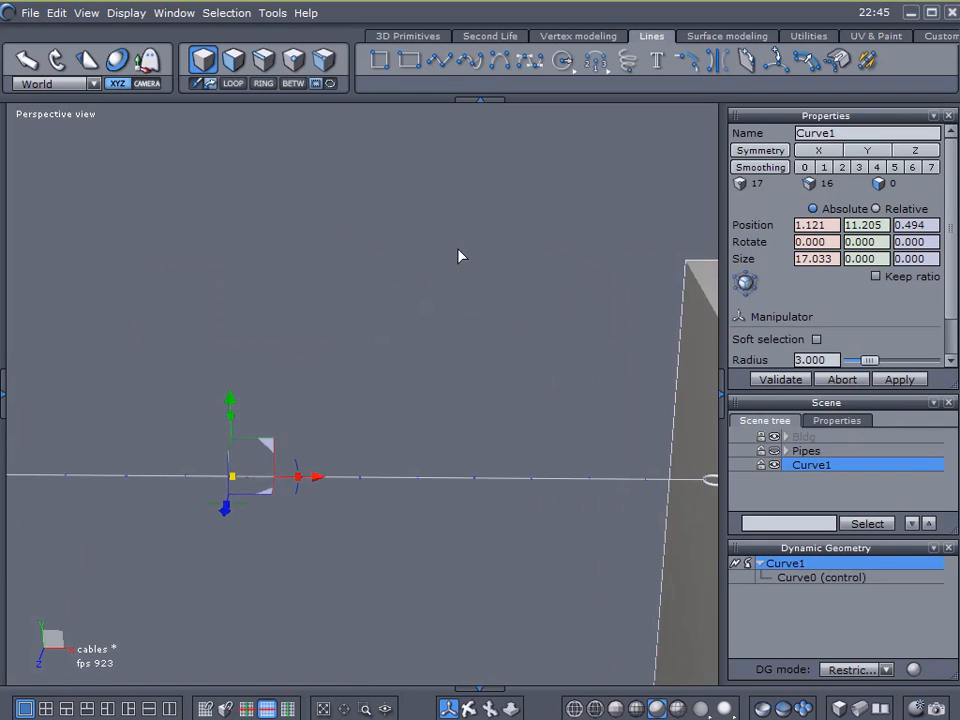
{"action": "scroll", "coordinate": [462, 277], "scroll_direction": "down", "scroll_amount": 5}
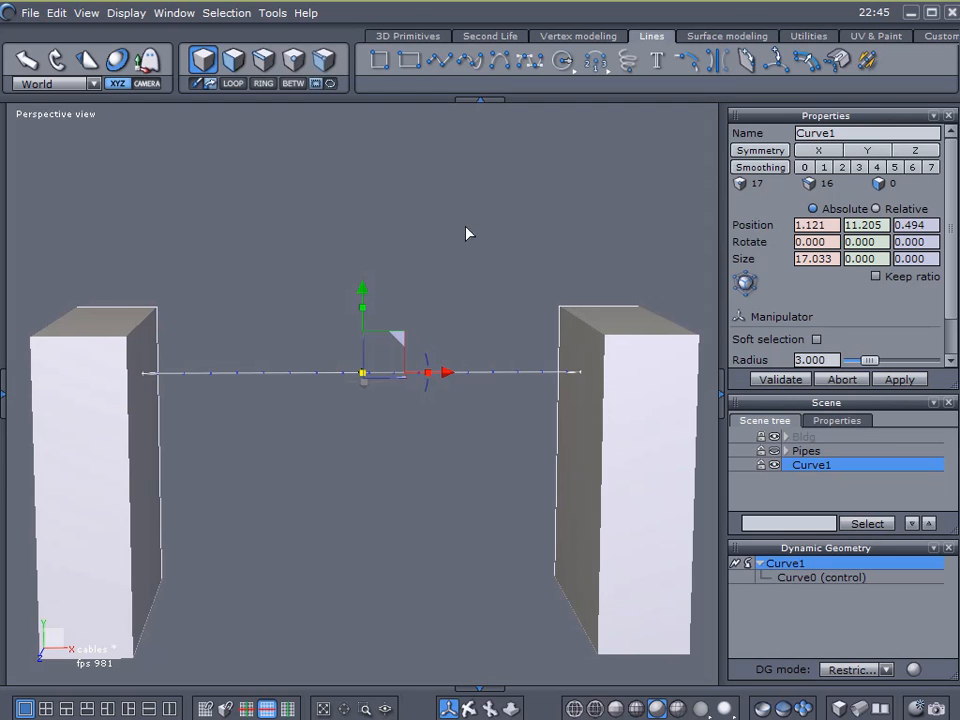
Select the middle point of the Curve0 control curve and move it along X to the line's centre, at about 1.11.
{"action": "left_click", "coordinate": [776, 578]}
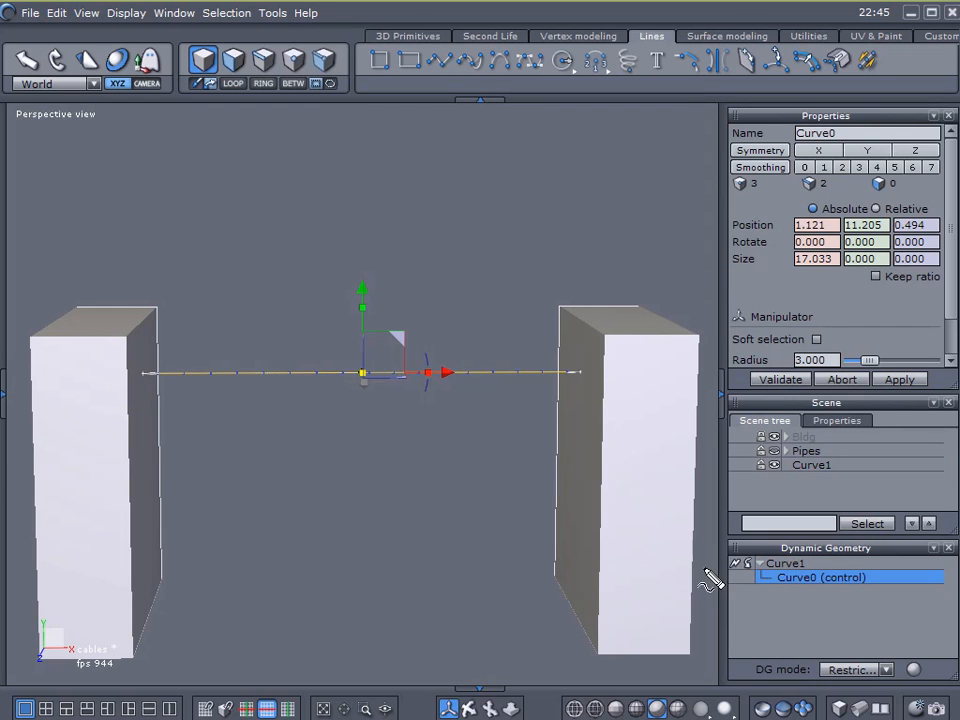
{"action": "mouse_move", "coordinate": [692, 580]}
{"action": "left_mouse_down"}
{"action": "mouse_move", "coordinate": [832, 568]}
{"action": "mouse_move", "coordinate": [855, 587]}
{"action": "mouse_move", "coordinate": [876, 568]}
{"action": "left_mouse_up"}
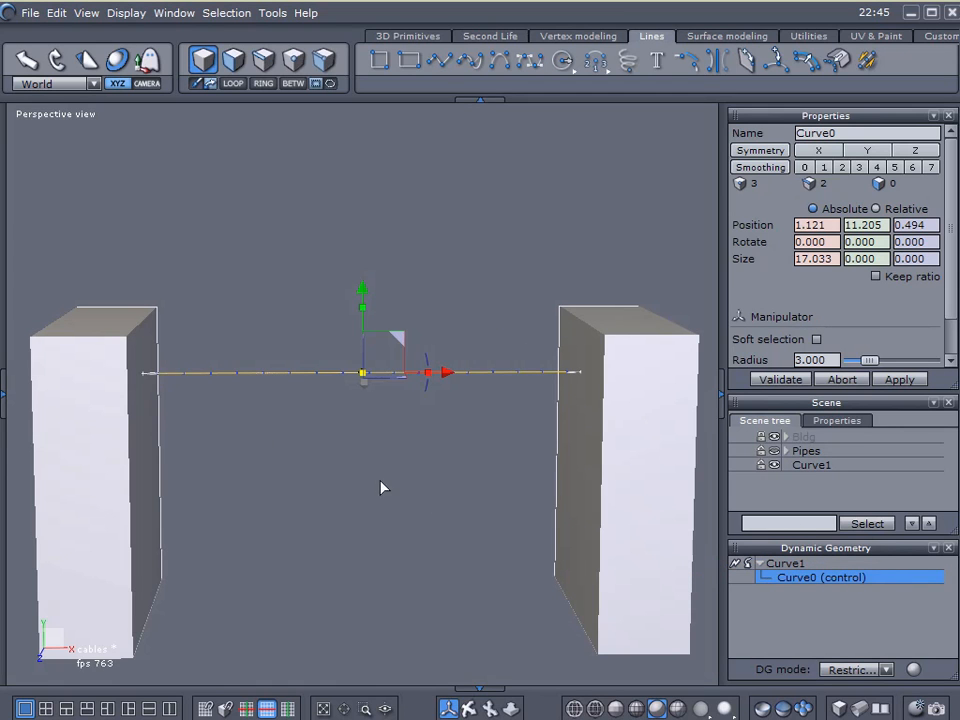
{"action": "scroll", "coordinate": [328, 388], "scroll_direction": "up", "scroll_amount": 3}
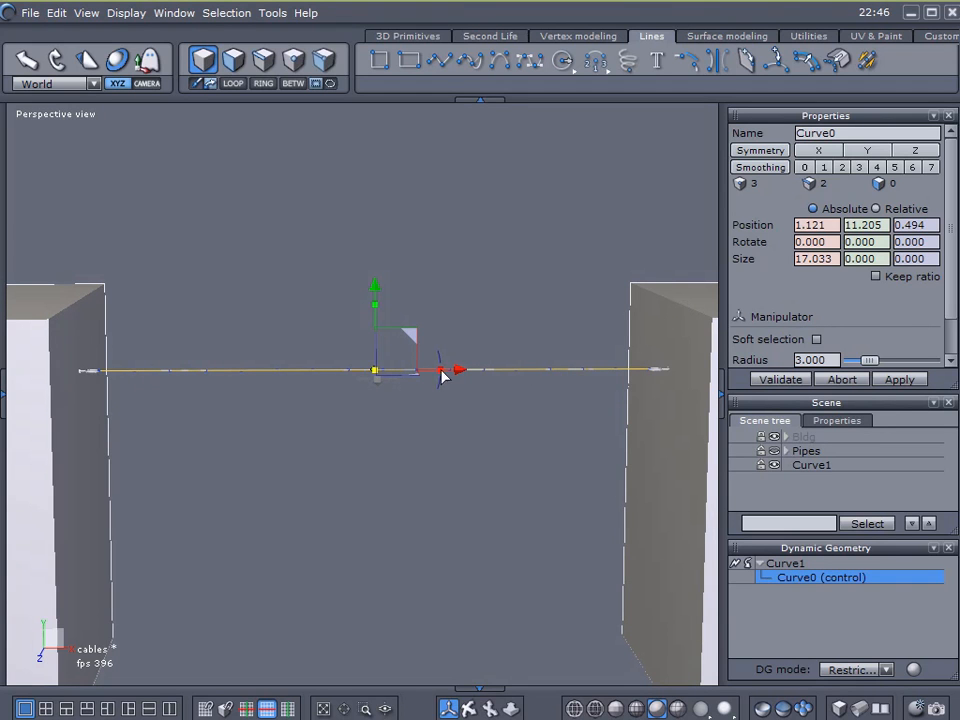
{"action": "left_click", "coordinate": [293, 62]}
{"action": "left_click_drag", "start_coordinate": [318, 241], "coordinate": [463, 489]}
{"action": "scroll", "coordinate": [369, 431], "scroll_direction": "up", "scroll_amount": 3}
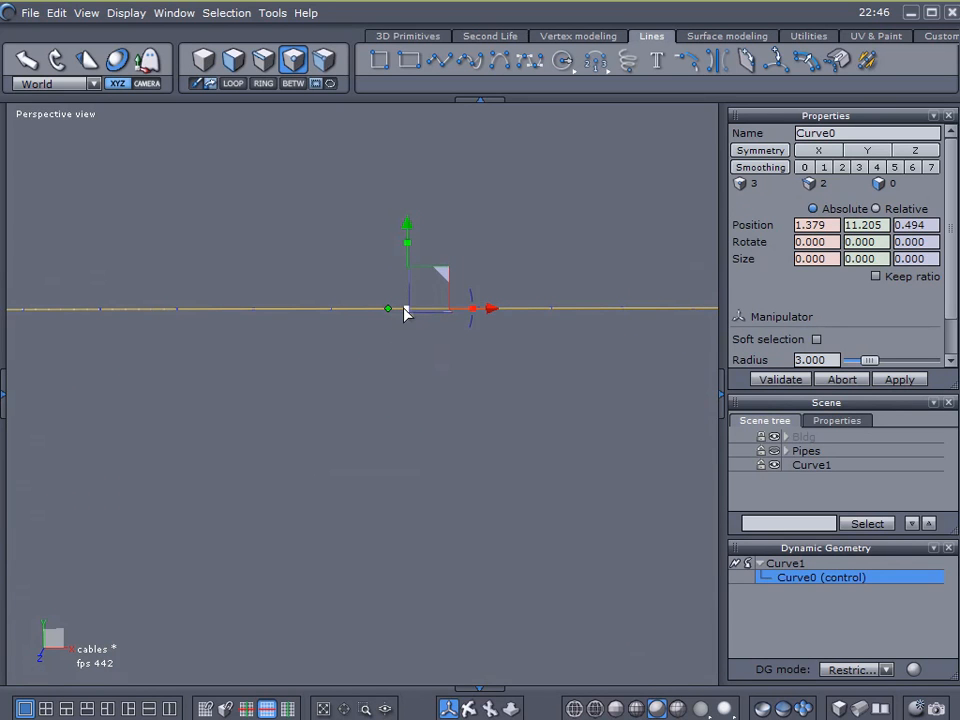
{"action": "left_click_drag", "start_coordinate": [491, 309], "coordinate": [466, 323]}
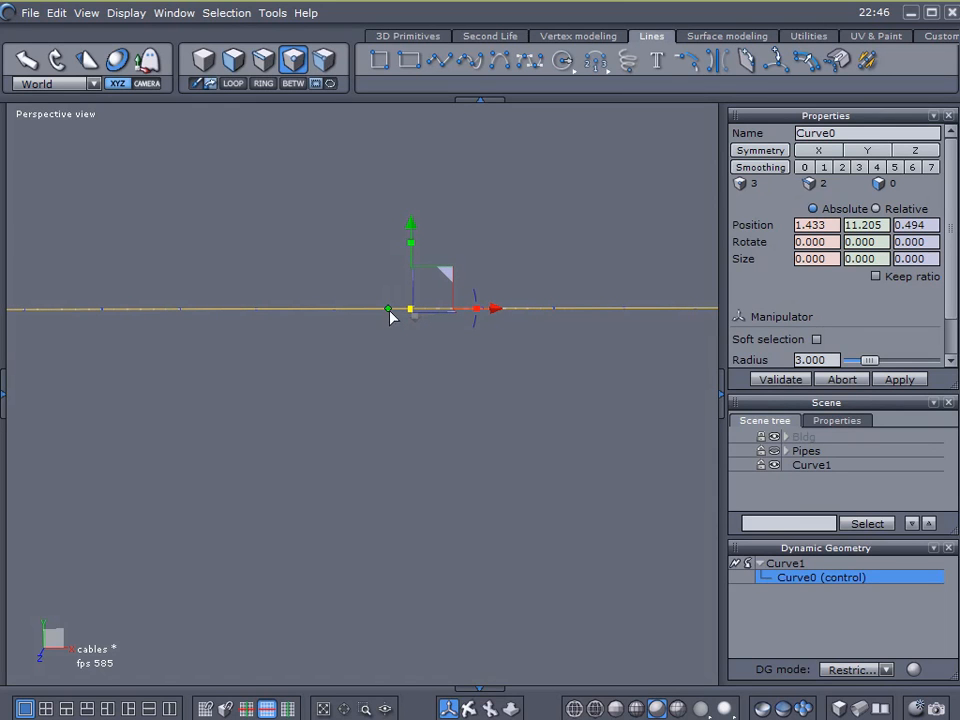
{"action": "left_click_drag", "start_coordinate": [493, 311], "coordinate": [429, 336]}
{"action": "scroll", "coordinate": [384, 358], "scroll_direction": "down", "scroll_amount": 3}
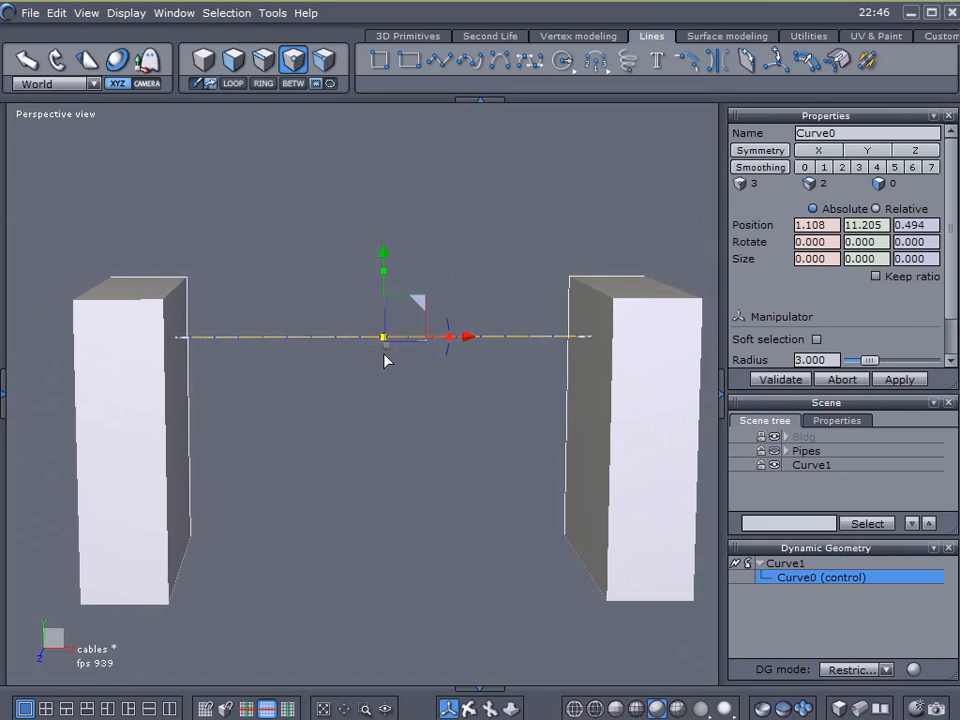
Lower the curve's middle control point along Y to about 7.26 so the cable sags between the hooks.
{"action": "left_click_drag", "start_coordinate": [384, 250], "coordinate": [381, 339]}
{"action": "scroll", "coordinate": [296, 366], "scroll_direction": "up", "scroll_amount": 3}
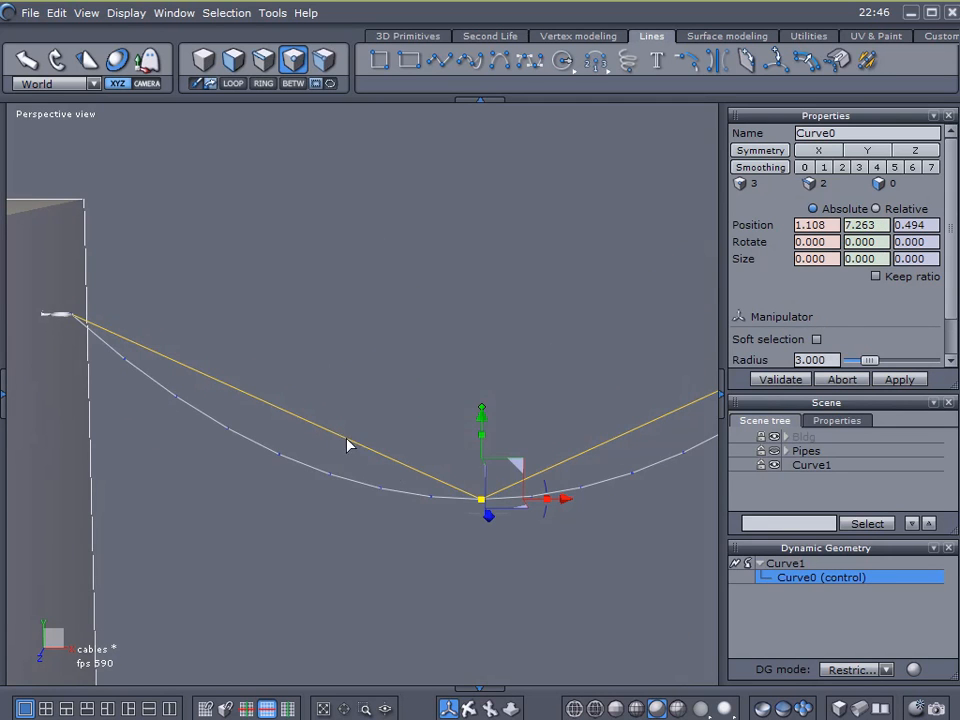
{"action": "middle_click_drag", "start_coordinate": [590, 349], "coordinate": [557, 313]}
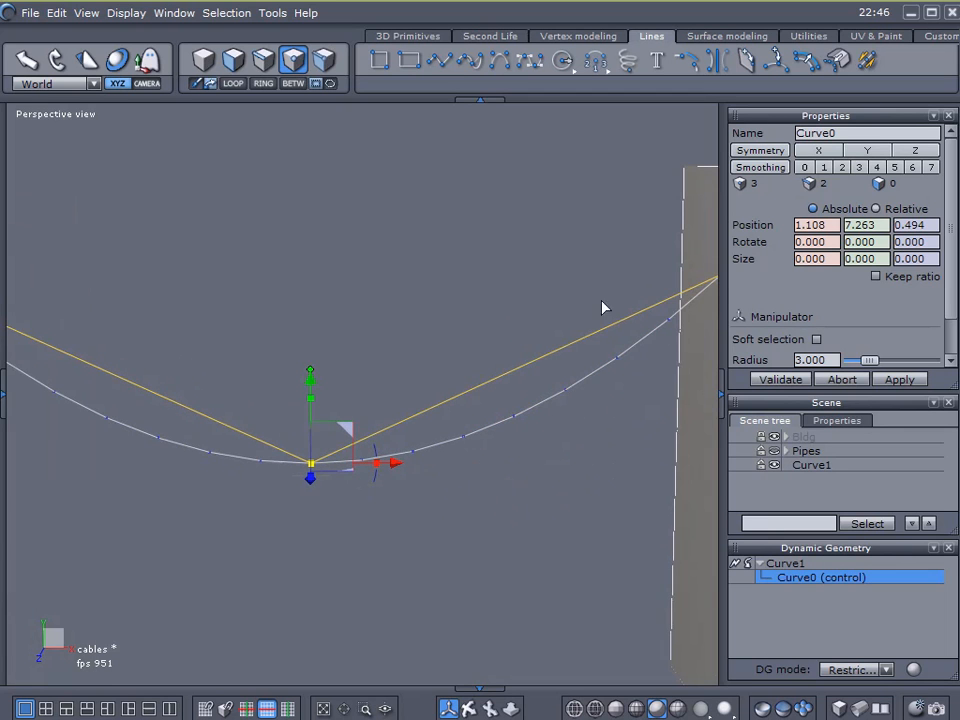
{"action": "middle_click_drag", "start_coordinate": [371, 444], "coordinate": [235, 302]}
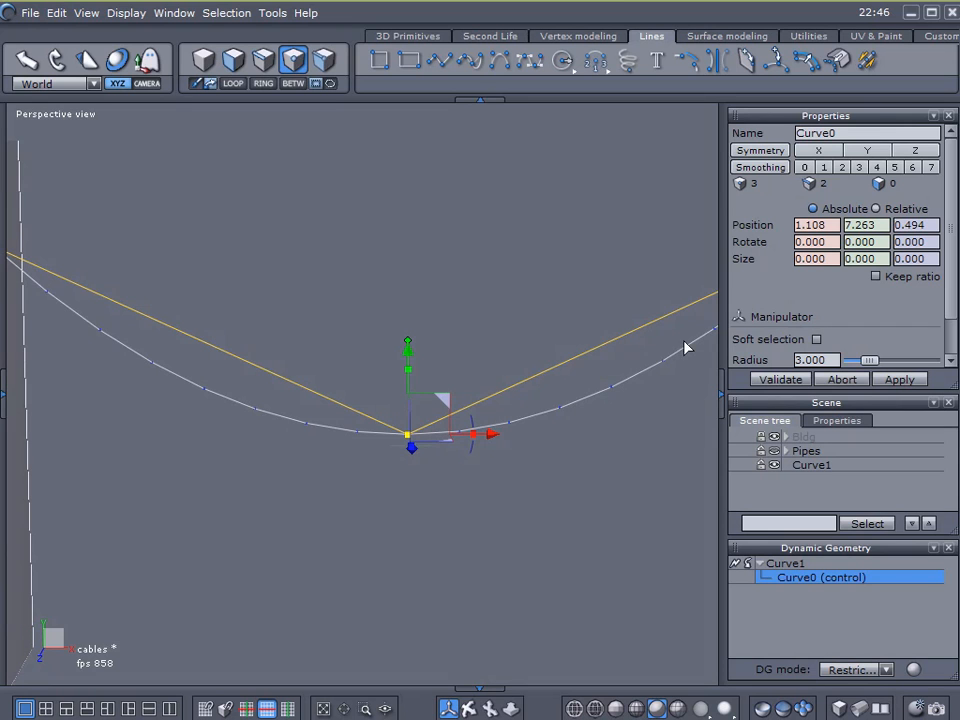
{"action": "middle_click_drag", "start_coordinate": [450, 352], "coordinate": [279, 364]}
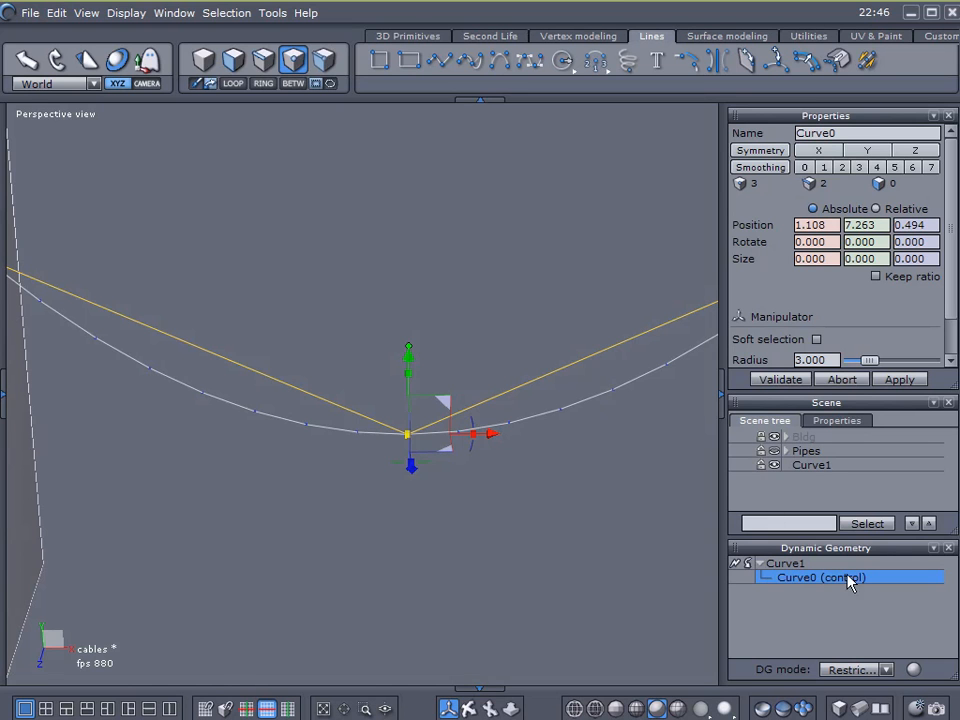
Move the same middle control point sideways along Z to about 1.83 and check the curve from several angles.
{"action": "middle_click_drag", "start_coordinate": [147, 495], "coordinate": [414, 471]}
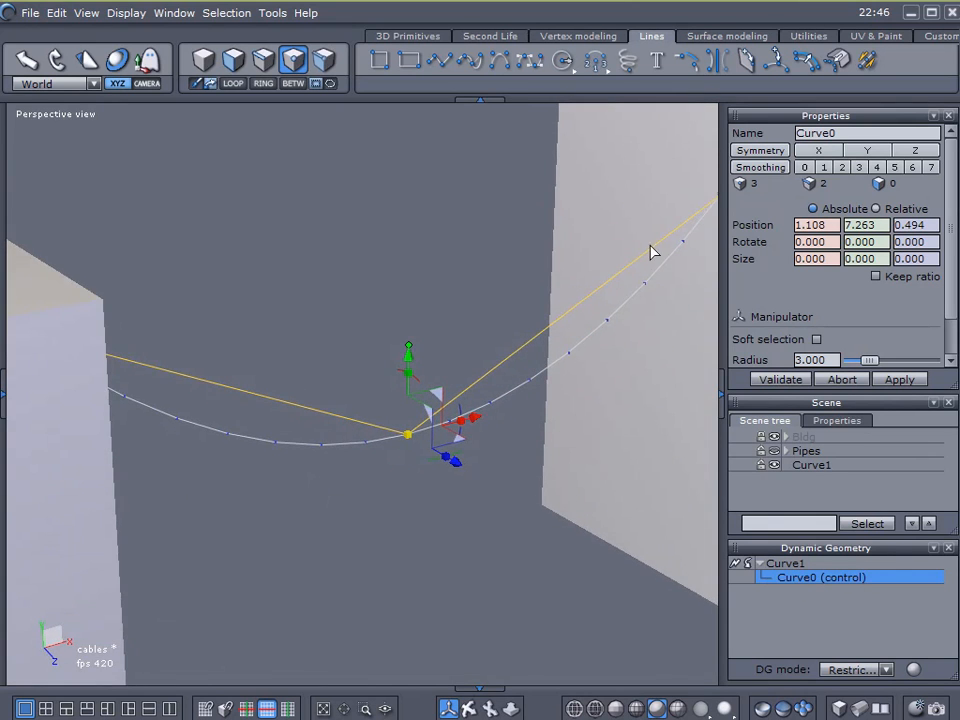
{"action": "middle_click_drag", "start_coordinate": [588, 376], "coordinate": [541, 452]}
{"action": "middle_click_drag", "start_coordinate": [297, 488], "coordinate": [518, 531]}
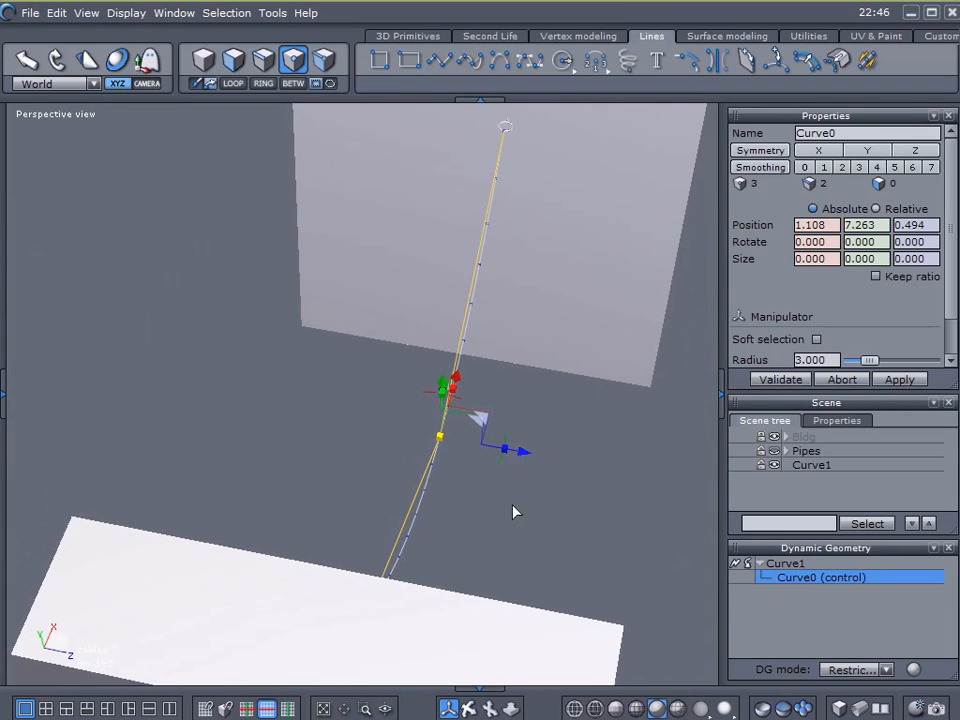
{"action": "left_click_drag", "start_coordinate": [523, 454], "coordinate": [574, 459]}
{"action": "middle_click_drag", "start_coordinate": [574, 459], "coordinate": [195, 423]}
{"action": "middle_click_drag", "start_coordinate": [341, 392], "coordinate": [254, 354]}
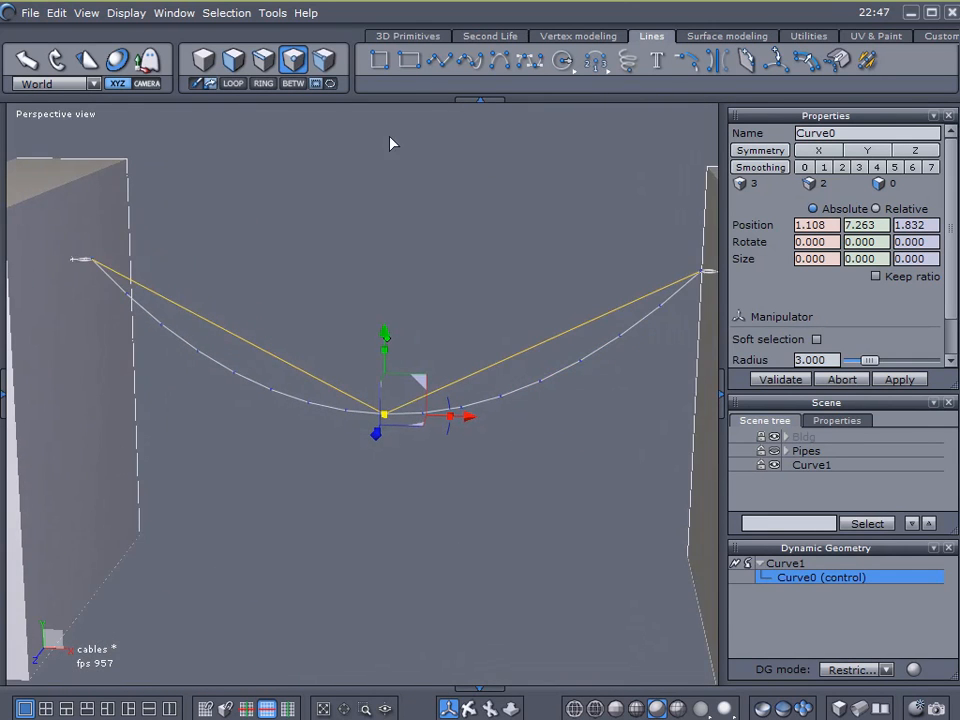
{"action": "middle_click_drag", "start_coordinate": [231, 435], "coordinate": [561, 508]}
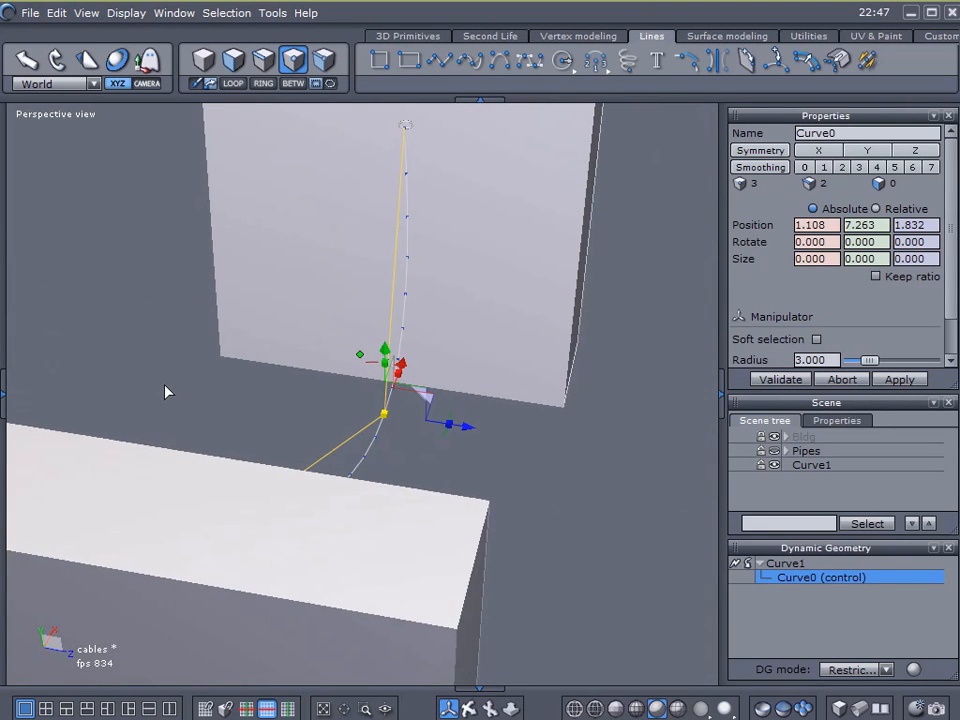
{"action": "mouse_move", "coordinate": [135, 373]}
{"action": "left_mouse_down"}
{"action": "mouse_move", "coordinate": [266, 399]}
{"action": "mouse_move", "coordinate": [490, 399]}
{"action": "mouse_move", "coordinate": [508, 422]}
{"action": "left_mouse_up"}
{"action": "mouse_move", "coordinate": [469, 450]}
{"action": "middle_mouse_down"}
{"action": "mouse_move", "coordinate": [377, 469]}
{"action": "mouse_move", "coordinate": [192, 444]}
{"action": "mouse_move", "coordinate": [201, 423]}
{"action": "middle_mouse_up"}
{"action": "left_click", "coordinate": [722, 36]}
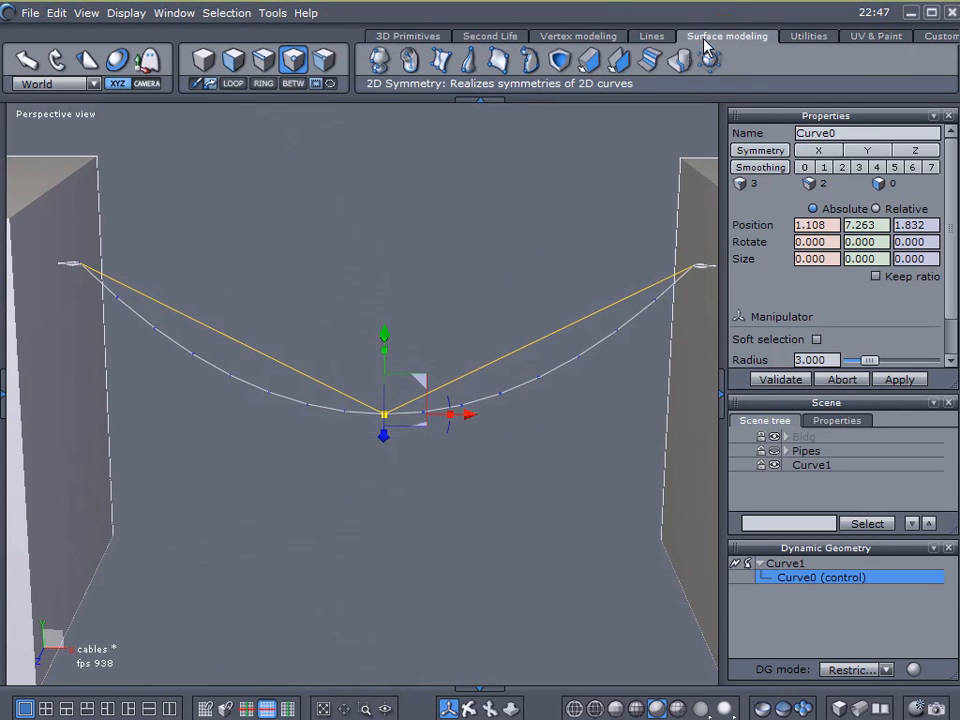
{"action": "left_click", "coordinate": [589, 63]}
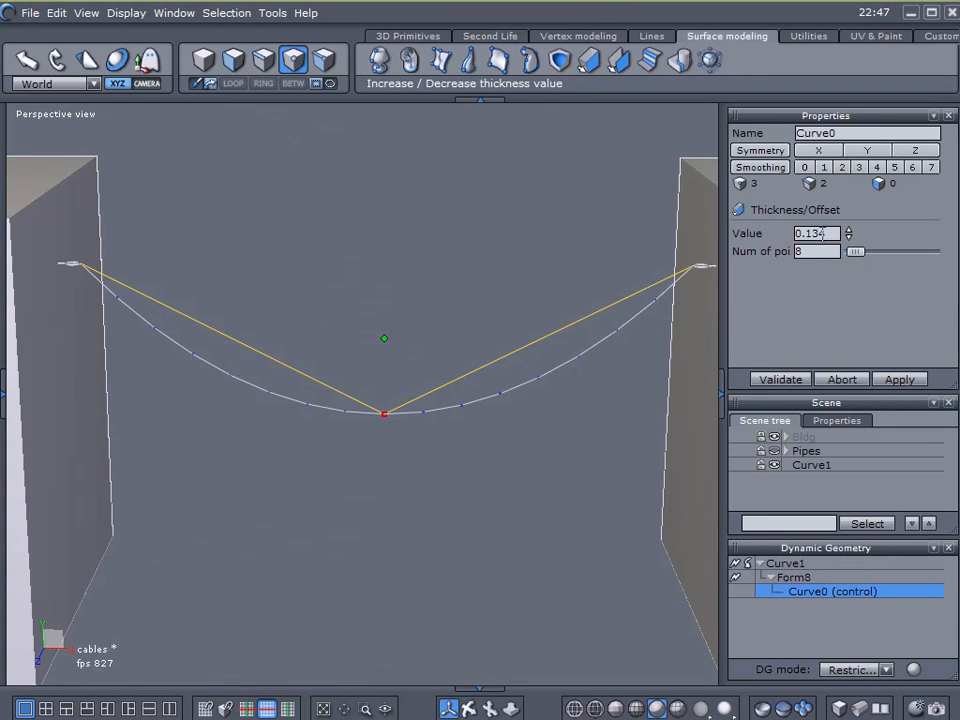
{"action": "left_click", "coordinate": [838, 381]}
Collapse Curve1's dynamic geometry, give the curve a thickness of 0.08 and validate it.
{"action": "left_click", "coordinate": [740, 565]}
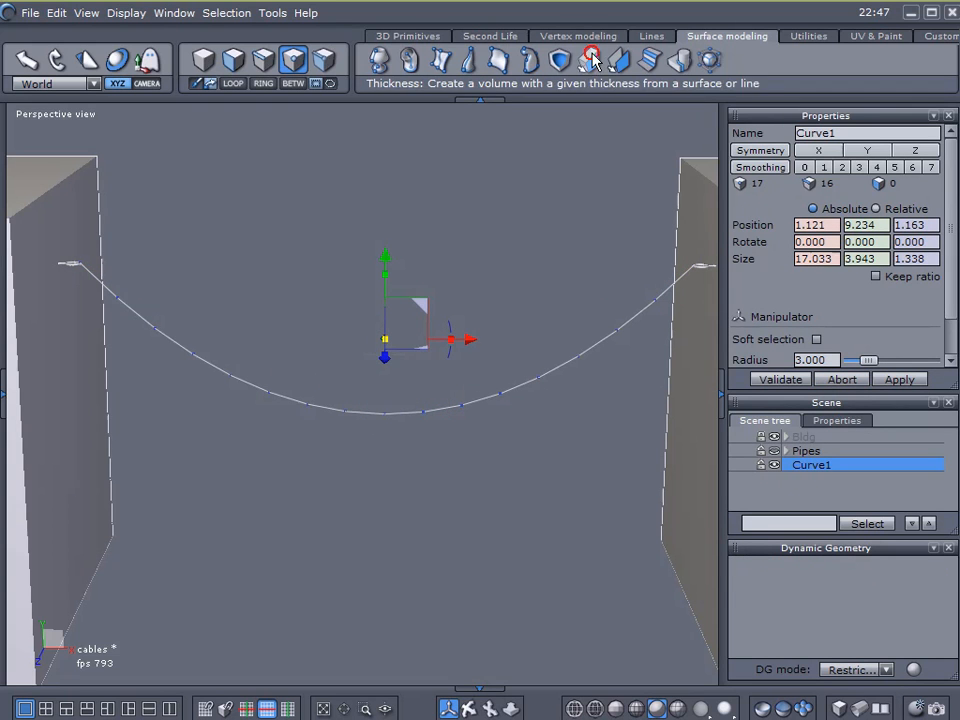
{"action": "left_click", "coordinate": [619, 60]}
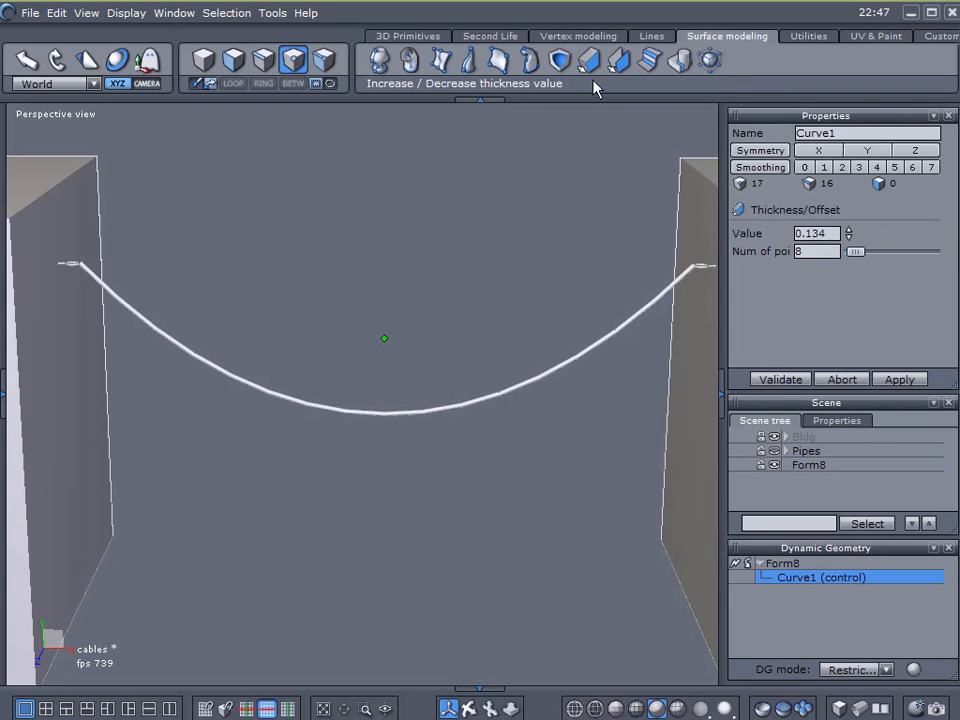
{"action": "left_click", "coordinate": [834, 232]}
{"action": "scroll", "coordinate": [832, 233], "scroll_direction": "down", "scroll_amount": 1}
{"action": "left_click_drag", "start_coordinate": [834, 233], "coordinate": [818, 233]}
{"action": "type", "text": "80"}
{"action": "key", "text": "Return"}
{"action": "left_click", "coordinate": [790, 379]}
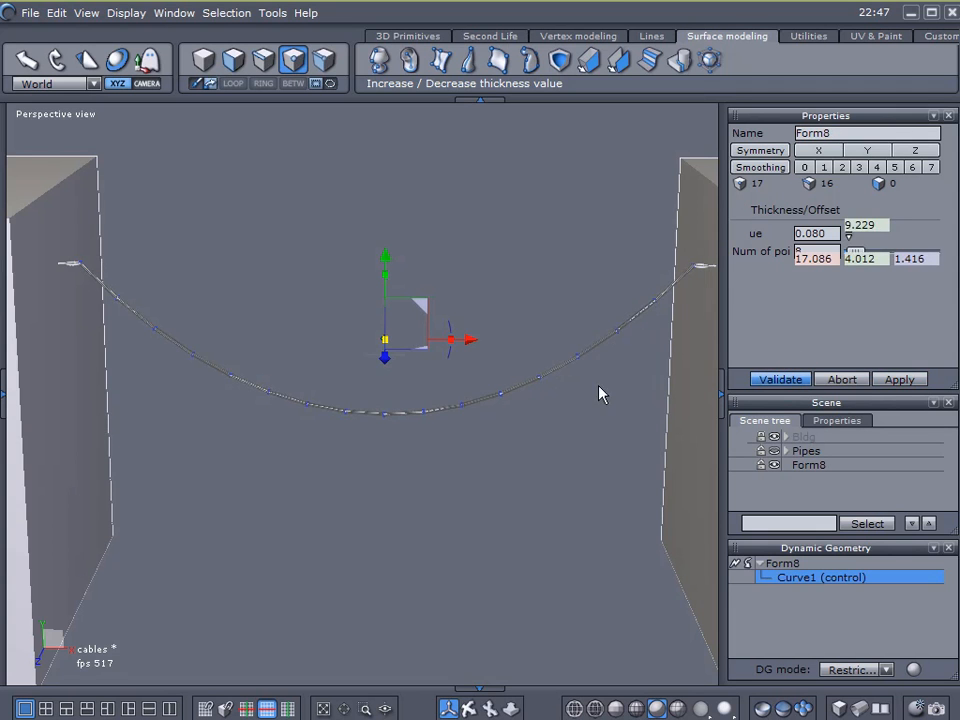
Create a new material for the cable with a medium blue colour of about RGB 77, 143, 201, then deselect the cable.
{"action": "left_click_drag", "start_coordinate": [294, 497], "coordinate": [62, 458], "text": "alt"}
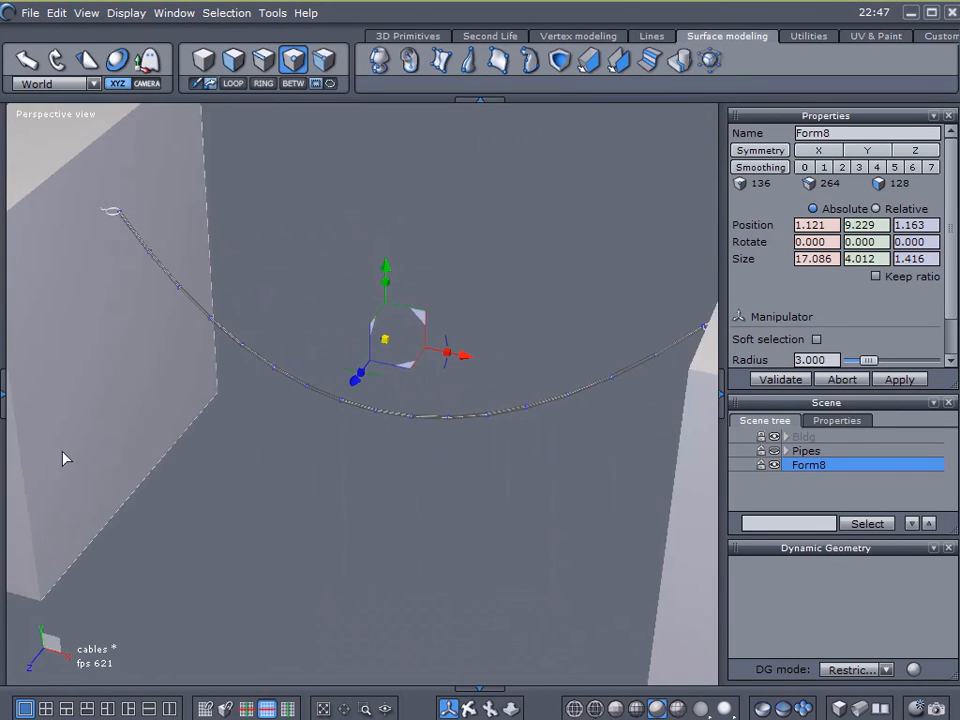
{"action": "left_click", "coordinate": [4, 402]}
{"action": "left_click", "coordinate": [182, 409]}
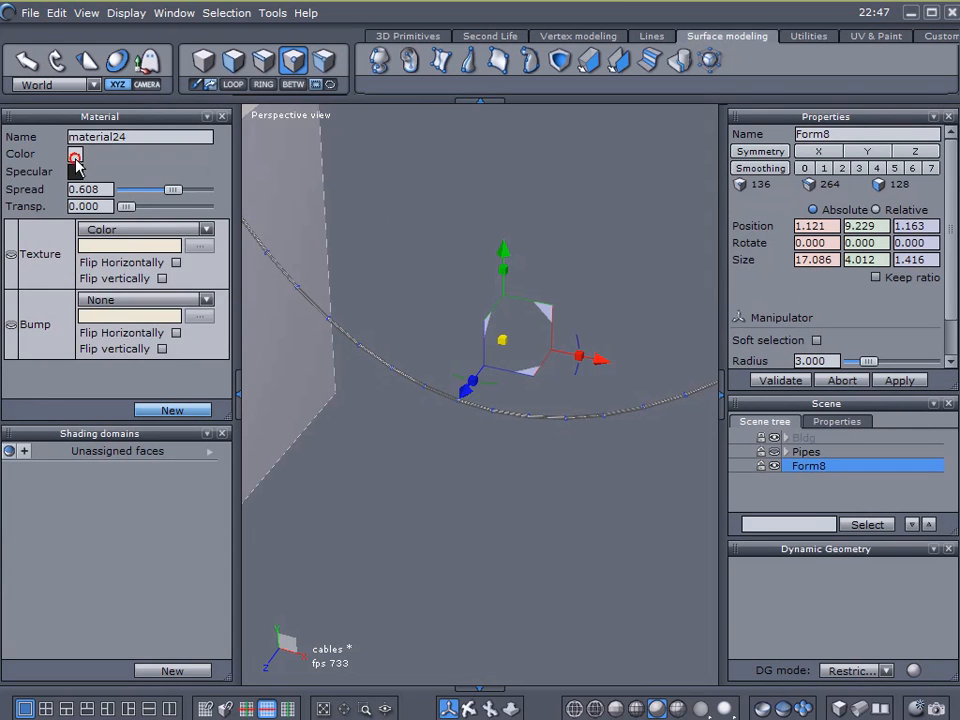
{"action": "left_click", "coordinate": [76, 158]}
{"action": "left_click", "coordinate": [181, 247]}
{"action": "left_click_drag", "start_coordinate": [276, 218], "coordinate": [272, 246]}
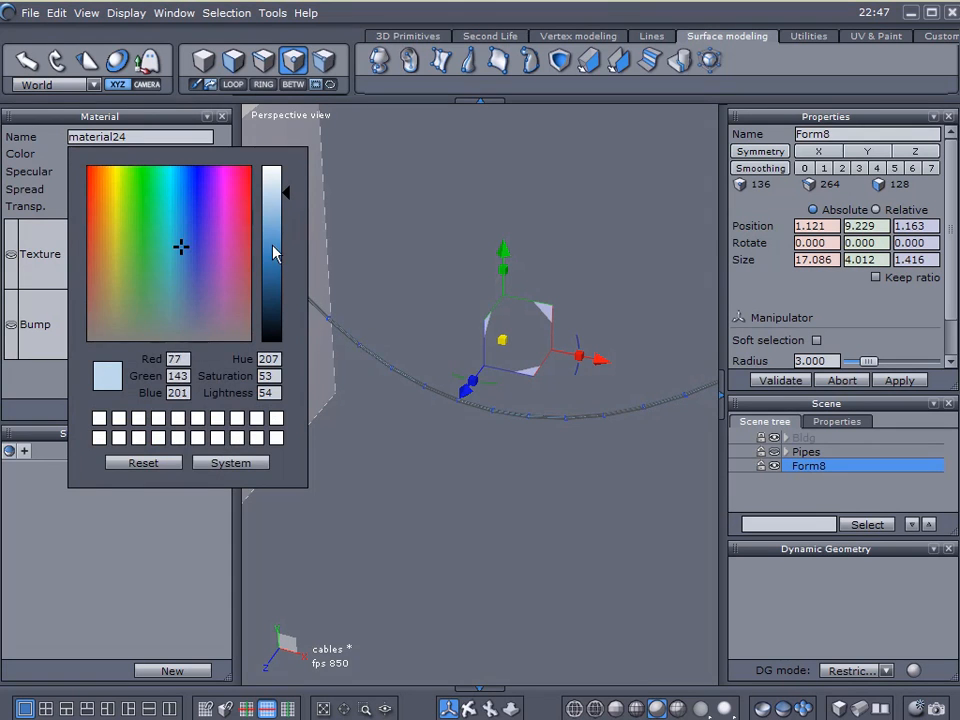
{"action": "left_click", "coordinate": [248, 388]}
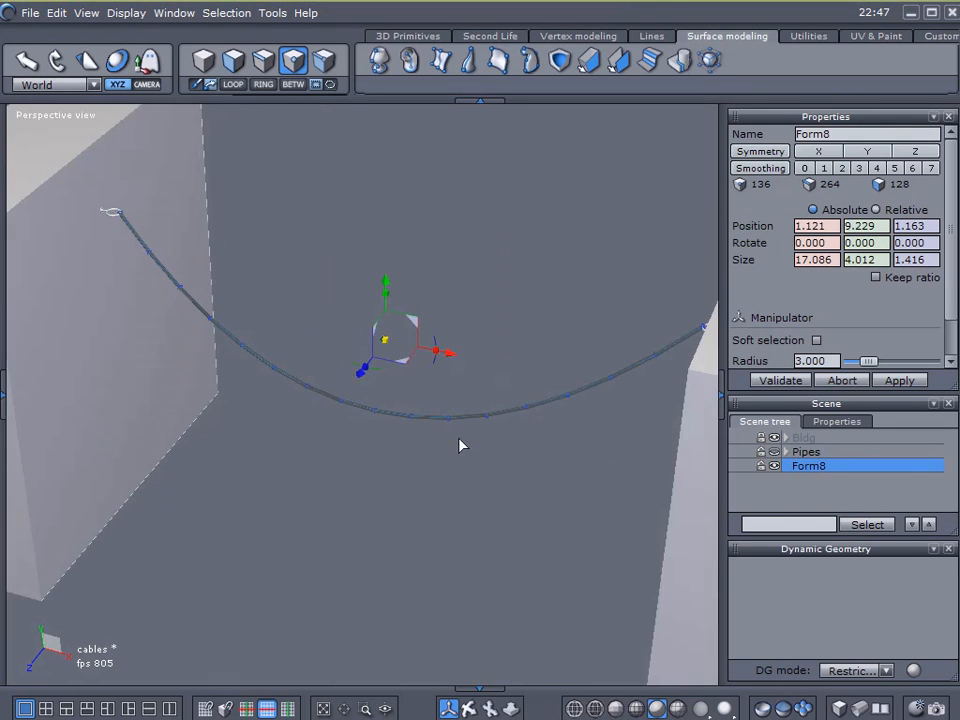
{"action": "left_click", "coordinate": [774, 497]}
{"action": "mouse_move", "coordinate": [499, 470]}
{"action": "left_mouse_down", "text": "alt"}
{"action": "mouse_move", "coordinate": [371, 463]}
{"action": "mouse_move", "coordinate": [165, 482]}
{"action": "mouse_move", "coordinate": [424, 493]}
{"action": "mouse_move", "coordinate": [240, 497]}
{"action": "mouse_move", "coordinate": [363, 532]}
{"action": "mouse_move", "coordinate": [126, 521]}
{"action": "mouse_move", "coordinate": [261, 474]}
{"action": "mouse_move", "coordinate": [79, 523]}
{"action": "mouse_move", "coordinate": [122, 446]}
{"action": "mouse_move", "coordinate": [503, 479]}
{"action": "left_mouse_up", "text": "alt"}
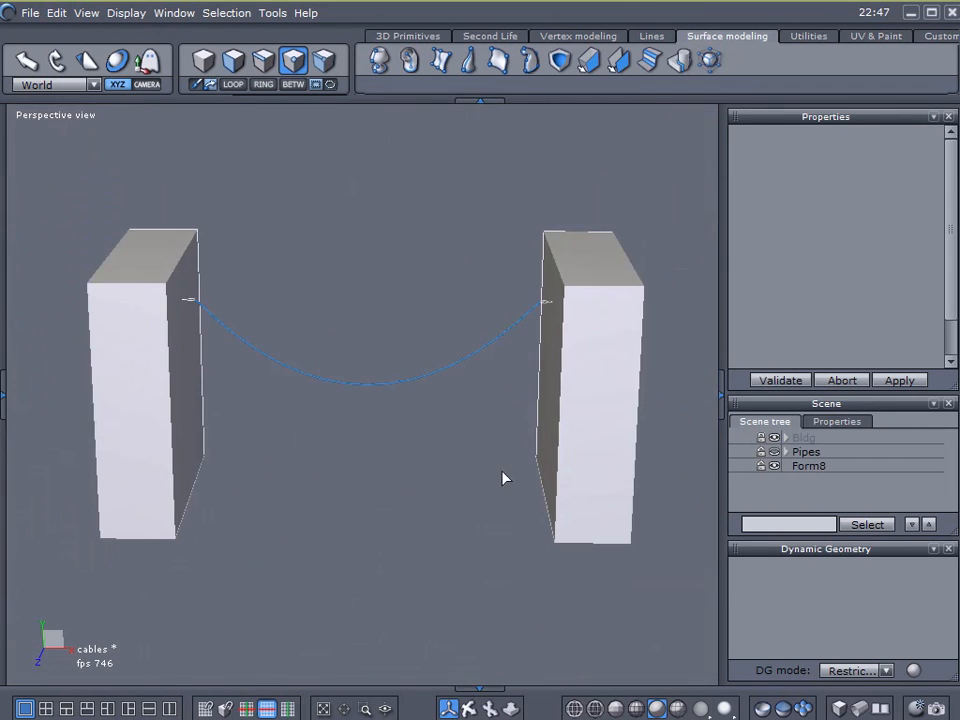
Select the finished cable Form8 and delete it from the scene.
{"action": "left_click", "coordinate": [787, 466]}
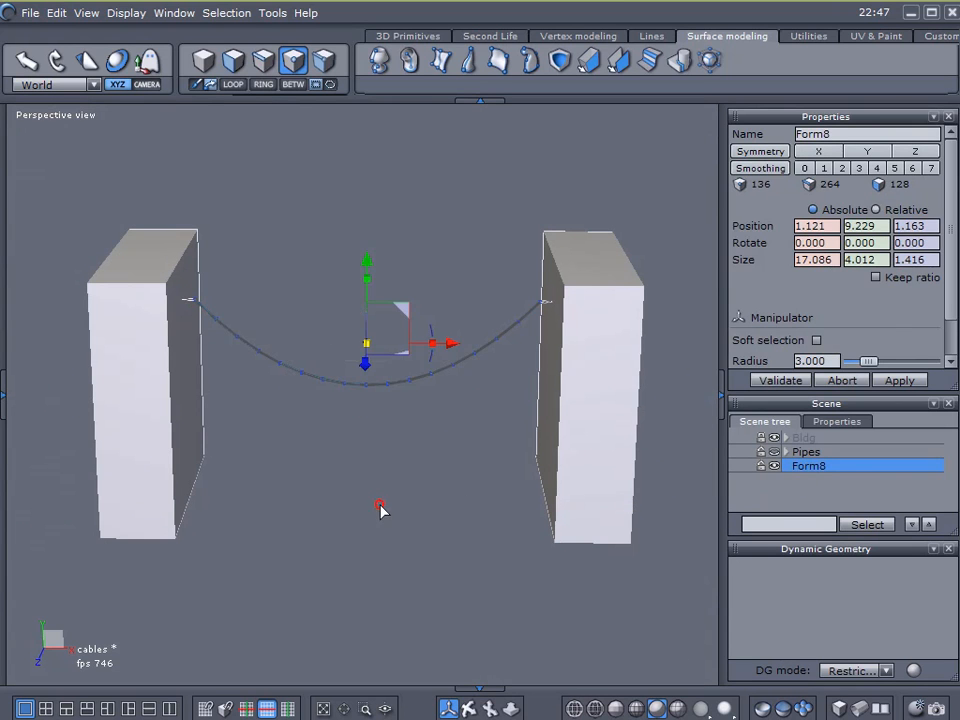
{"action": "key", "text": "Delete"}
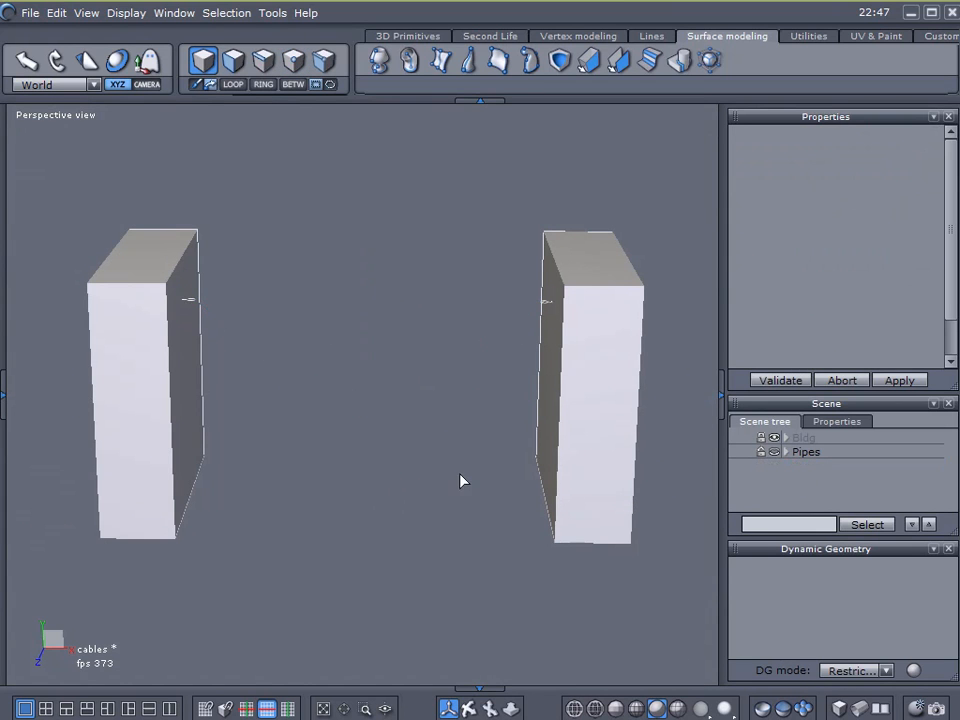
{"action": "scroll", "coordinate": [432, 364], "scroll_direction": "up", "scroll_amount": 3}
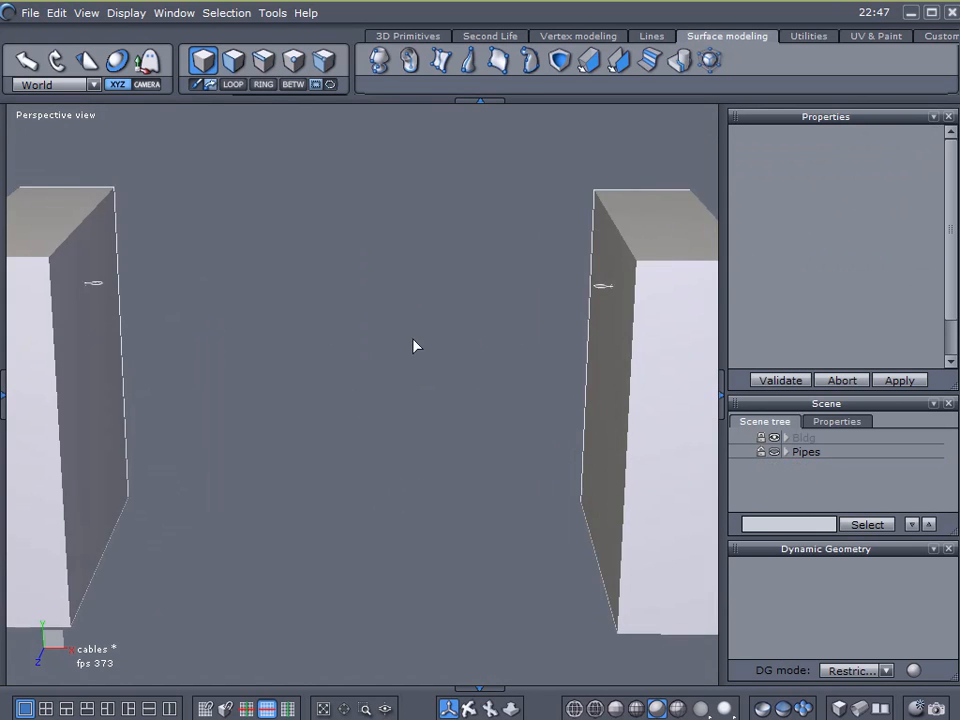
Hide the Bldg group and show the Pipes group.
{"action": "left_click", "coordinate": [774, 437]}
{"action": "left_click", "coordinate": [774, 452]}
{"action": "left_click_drag", "start_coordinate": [364, 461], "coordinate": [381, 424], "text": "alt"}
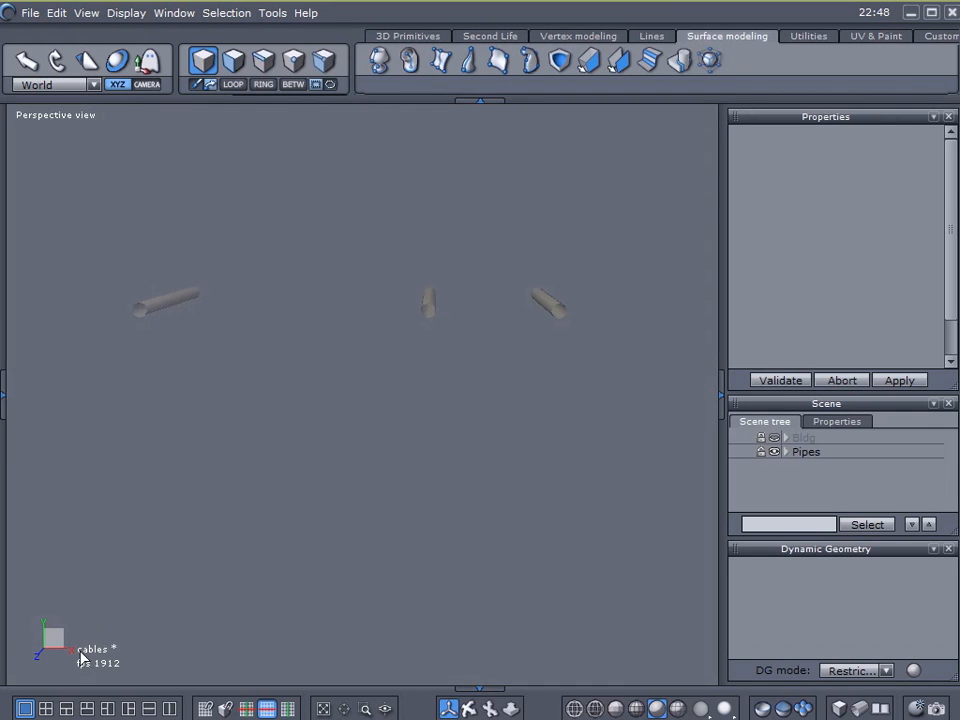
{"action": "left_click_drag", "start_coordinate": [241, 341], "coordinate": [313, 428], "text": "alt"}
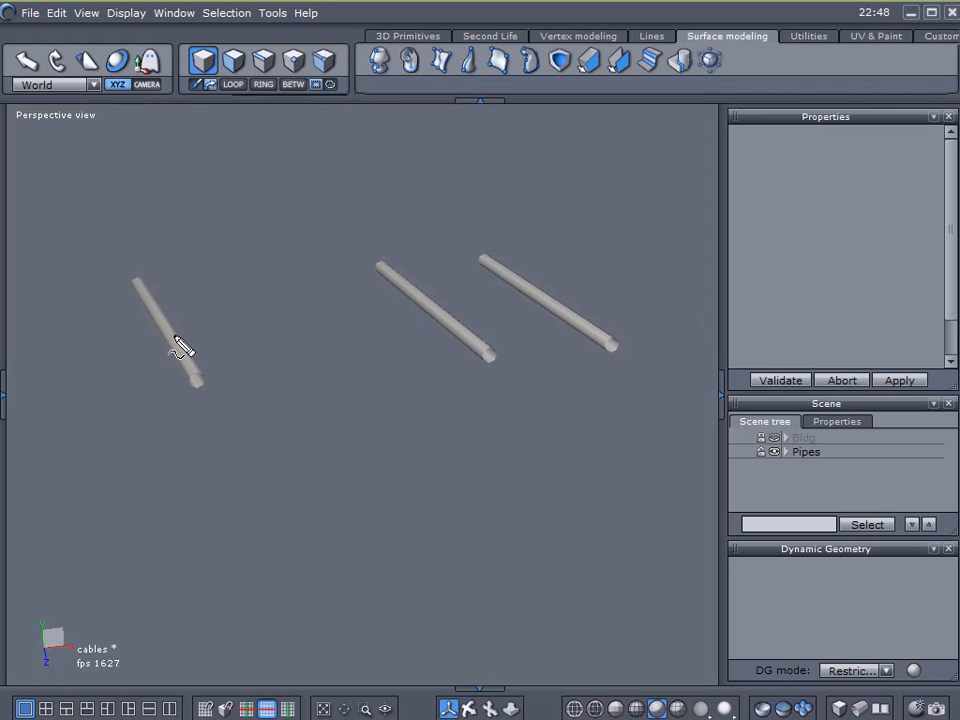
{"action": "mouse_move", "coordinate": [175, 337]}
{"action": "left_mouse_down"}
{"action": "mouse_move", "coordinate": [399, 317]}
{"action": "mouse_move", "coordinate": [567, 326]}
{"action": "left_mouse_up"}
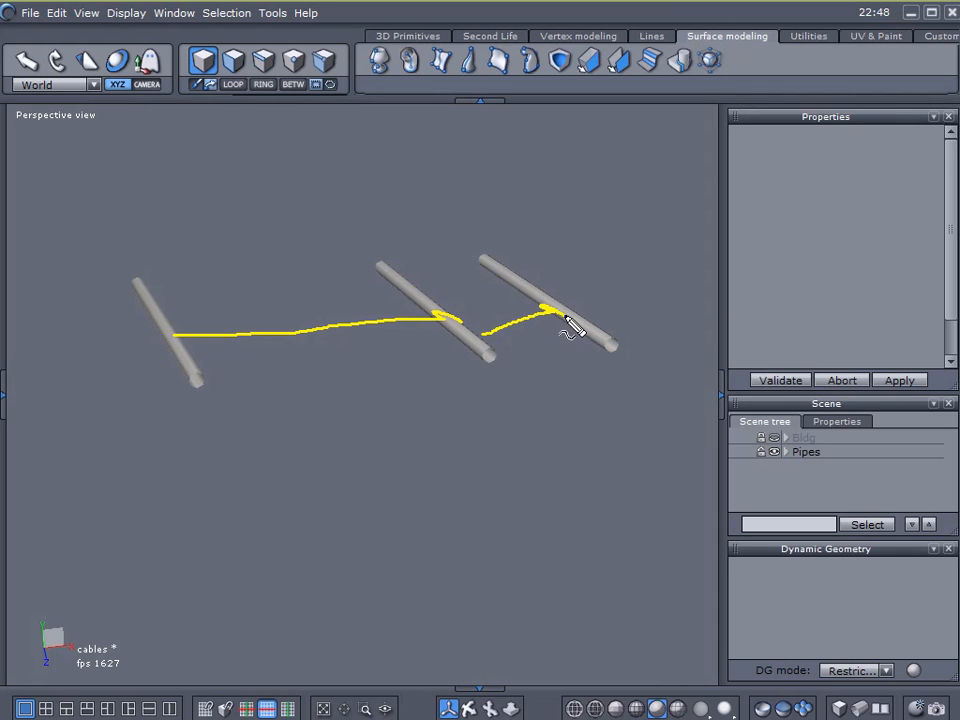
{"action": "key", "text": "Escape"}
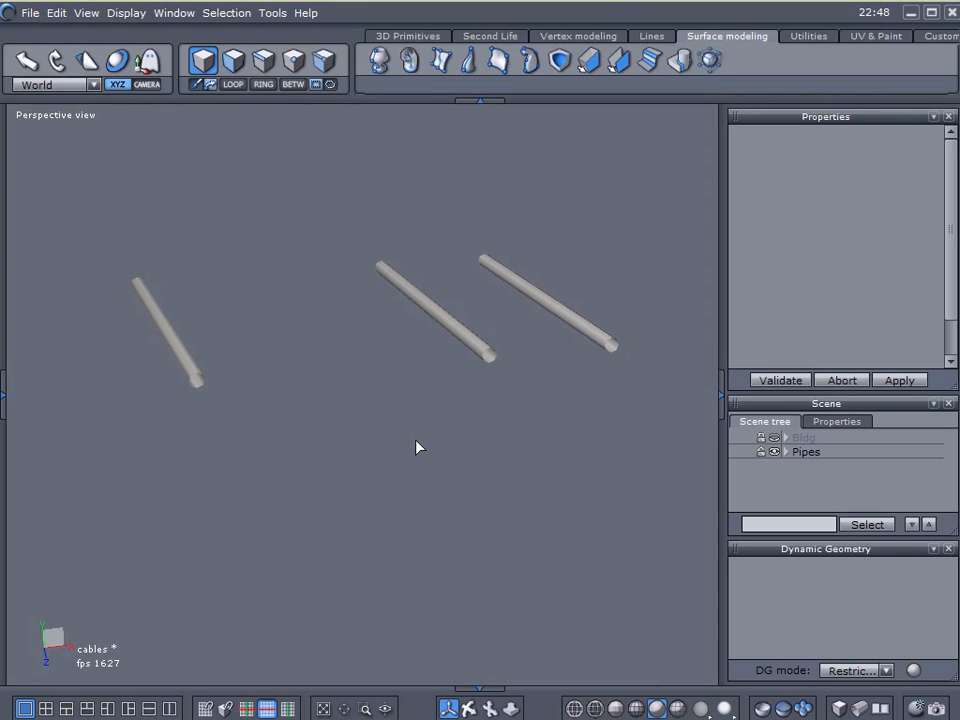
{"action": "middle_click_drag", "start_coordinate": [400, 419], "coordinate": [374, 387]}
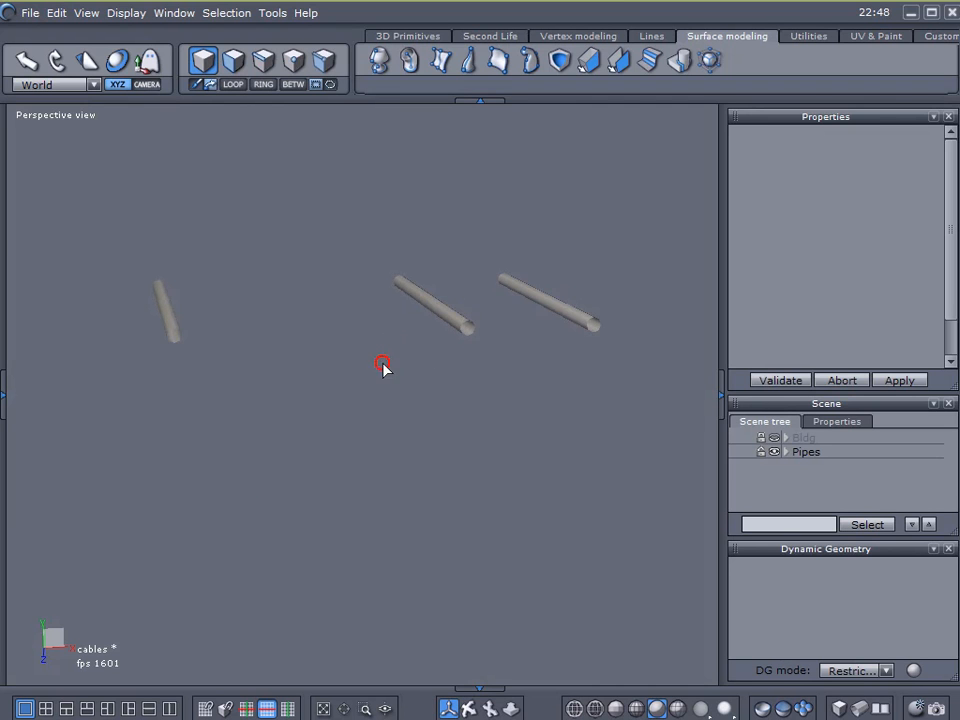
{"action": "middle_click_drag", "start_coordinate": [114, 643], "coordinate": [311, 600]}
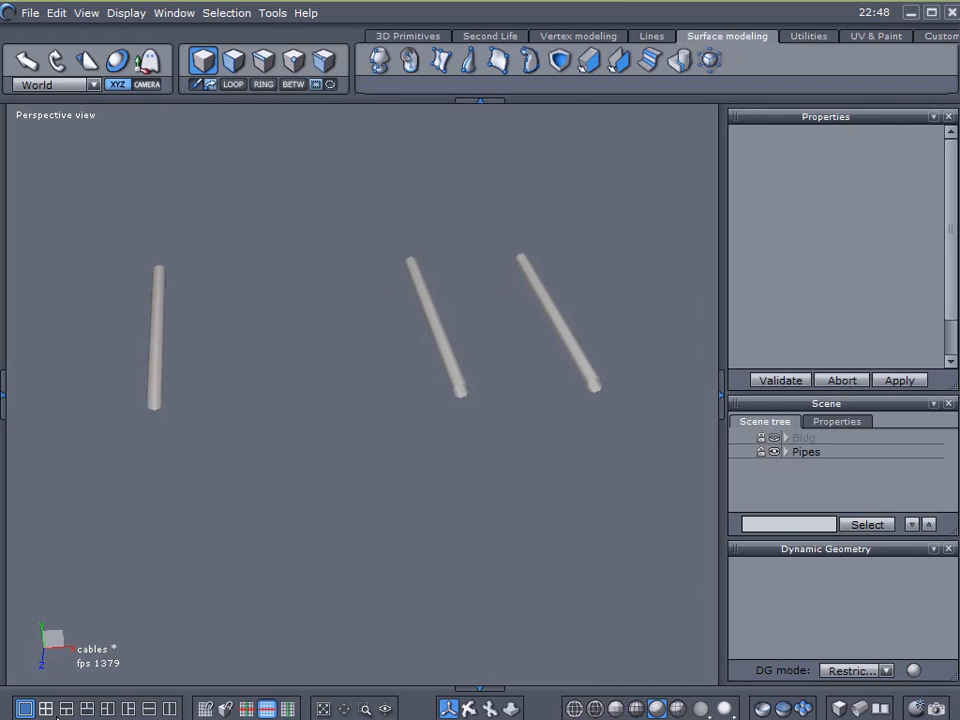
In a full-size top view, start an interpolated curve constrained to the X axis, with its first point left of the leftmost pipe.
{"action": "left_click", "coordinate": [47, 708]}
{"action": "left_click", "coordinate": [112, 655]}
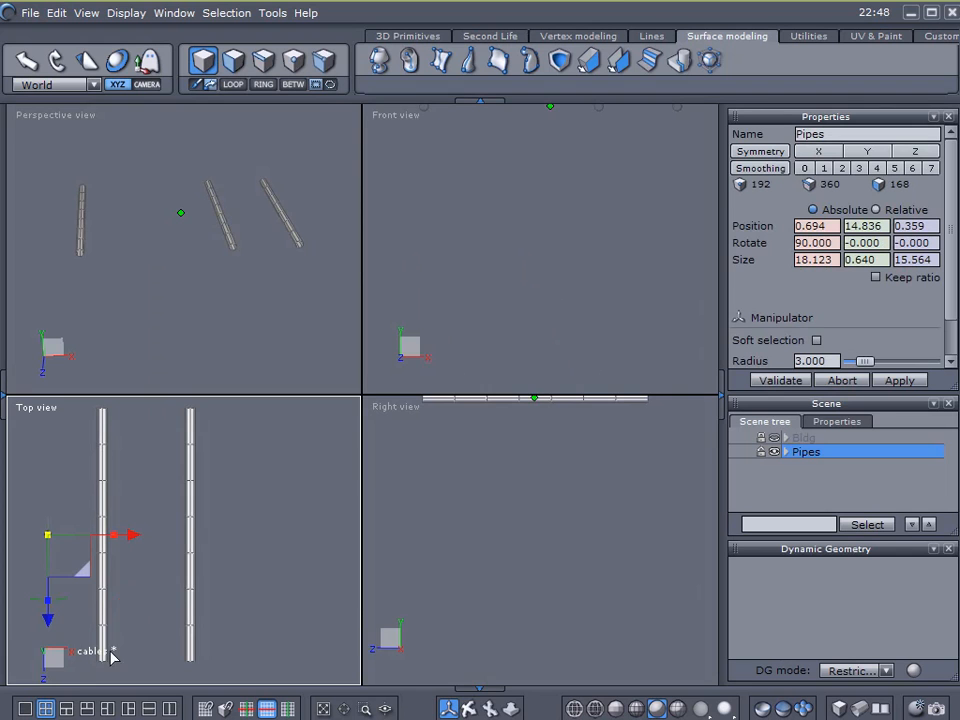
{"action": "left_click", "coordinate": [25, 708]}
{"action": "scroll", "coordinate": [406, 530], "scroll_direction": "down", "scroll_amount": 3}
{"action": "middle_click_drag", "start_coordinate": [459, 474], "coordinate": [424, 424]}
{"action": "scroll", "coordinate": [423, 425], "scroll_direction": "up", "scroll_amount": 3}
{"action": "middle_click_drag", "start_coordinate": [387, 321], "coordinate": [645, 300]}
{"action": "left_click", "coordinate": [650, 37]}
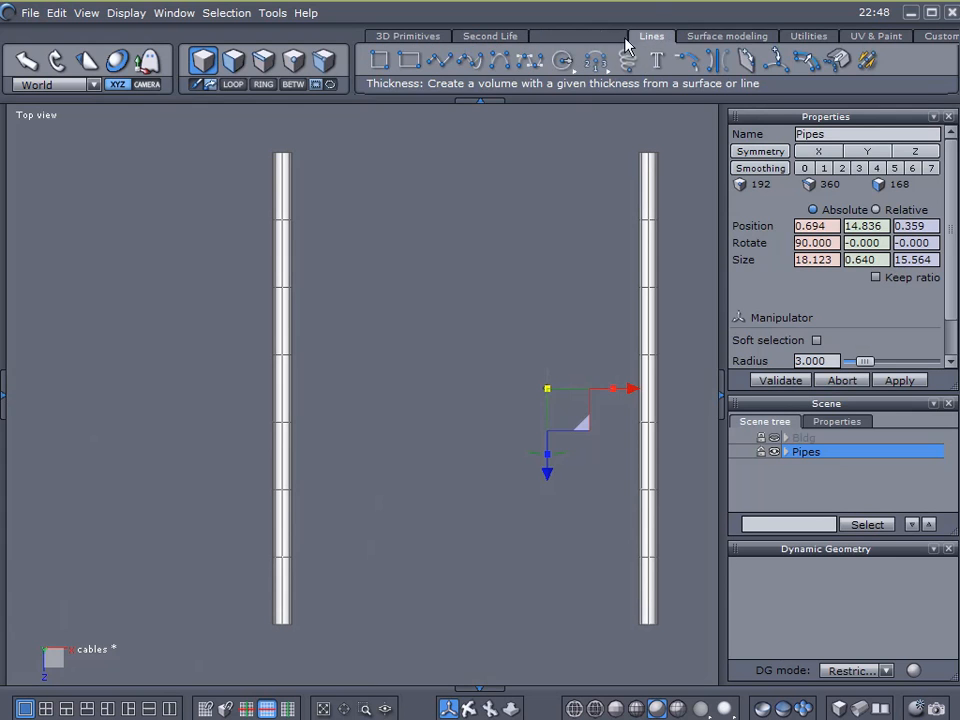
{"action": "left_click", "coordinate": [469, 60]}
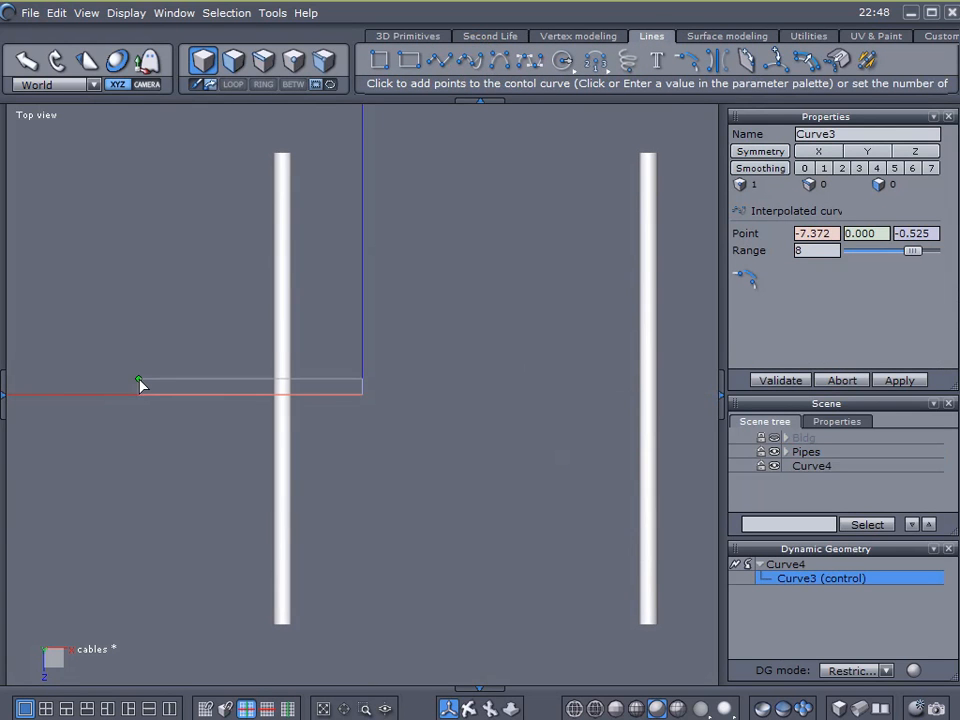
{"action": "scroll", "coordinate": [144, 388], "scroll_direction": "up", "scroll_amount": 2}
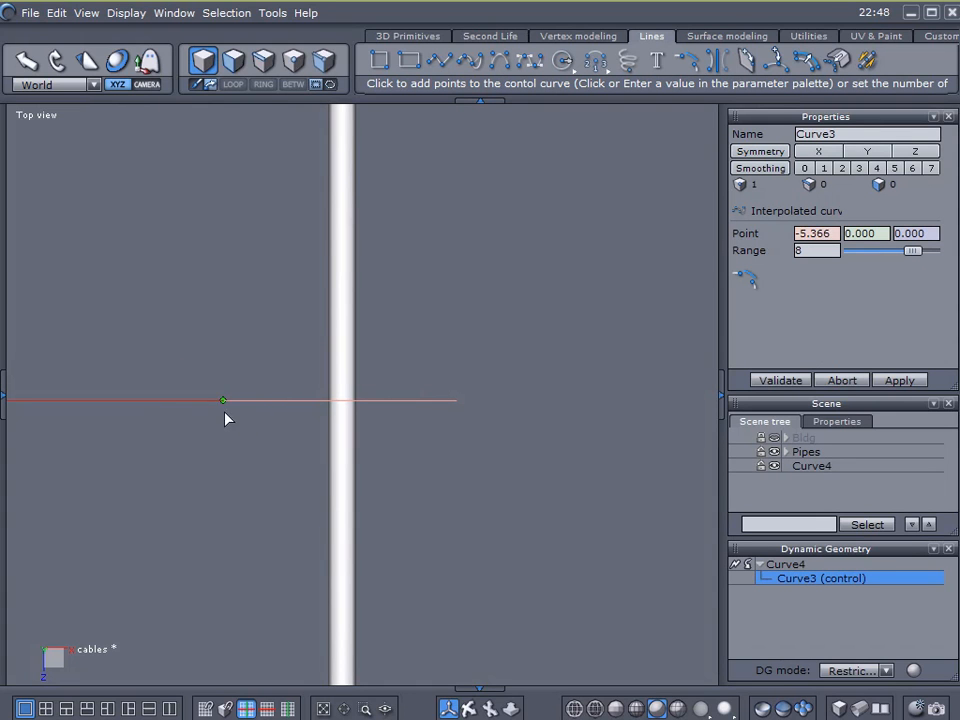
{"action": "key", "text": "x"}
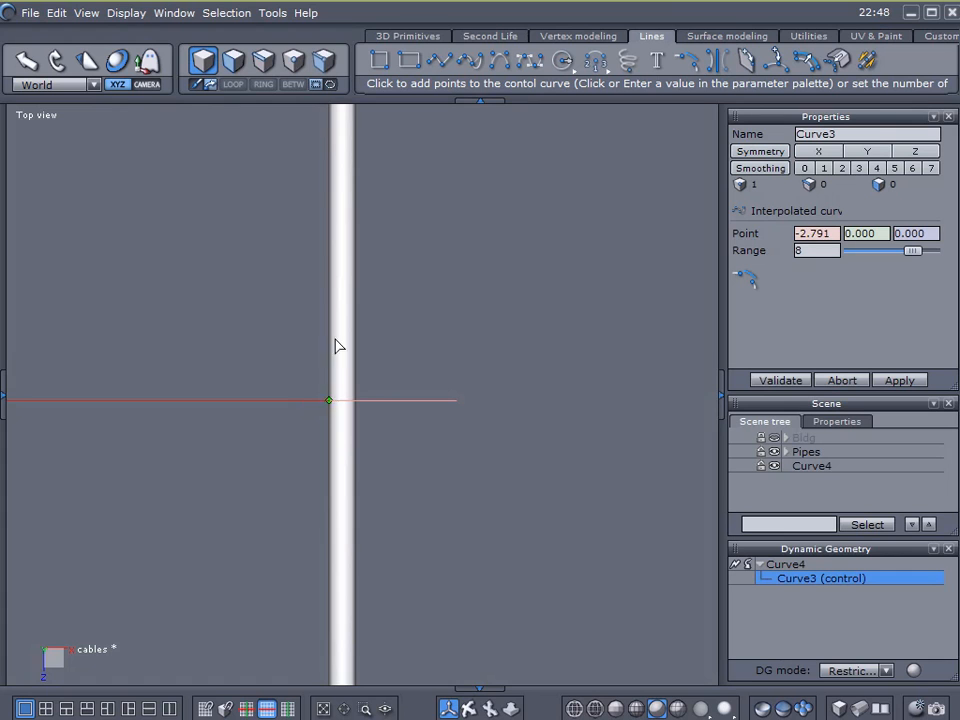
{"action": "left_click", "coordinate": [161, 400]}
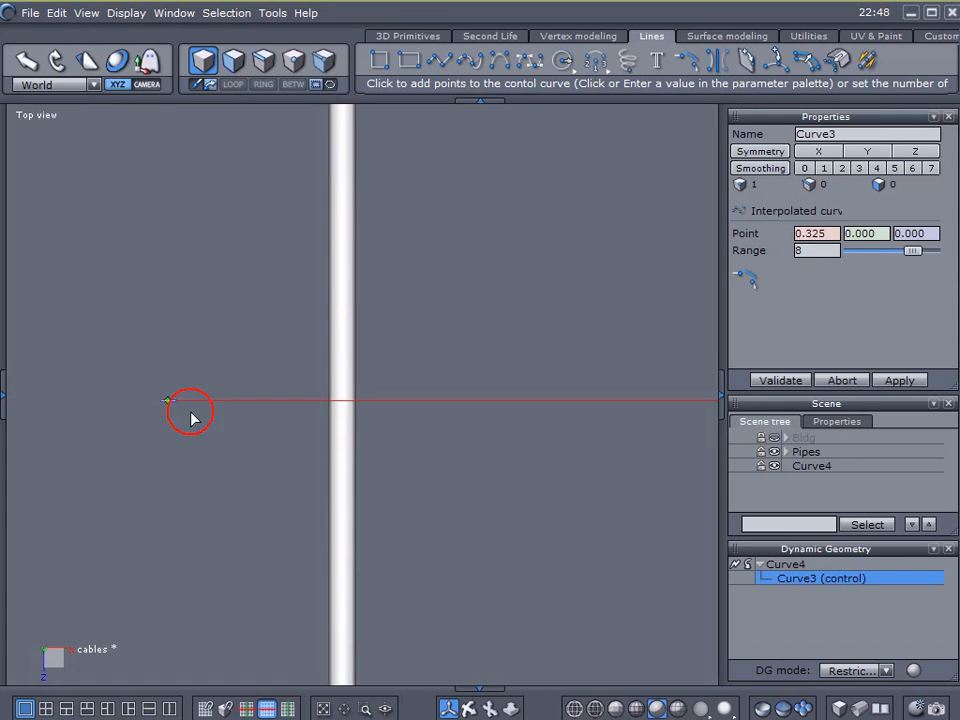
Continue the curve along X with a point before the leftmost pipe and points at the pipe's left edge, centre and right edge.
{"action": "left_click", "coordinate": [265, 403]}
{"action": "scroll", "coordinate": [321, 406], "scroll_direction": "up", "scroll_amount": 3}
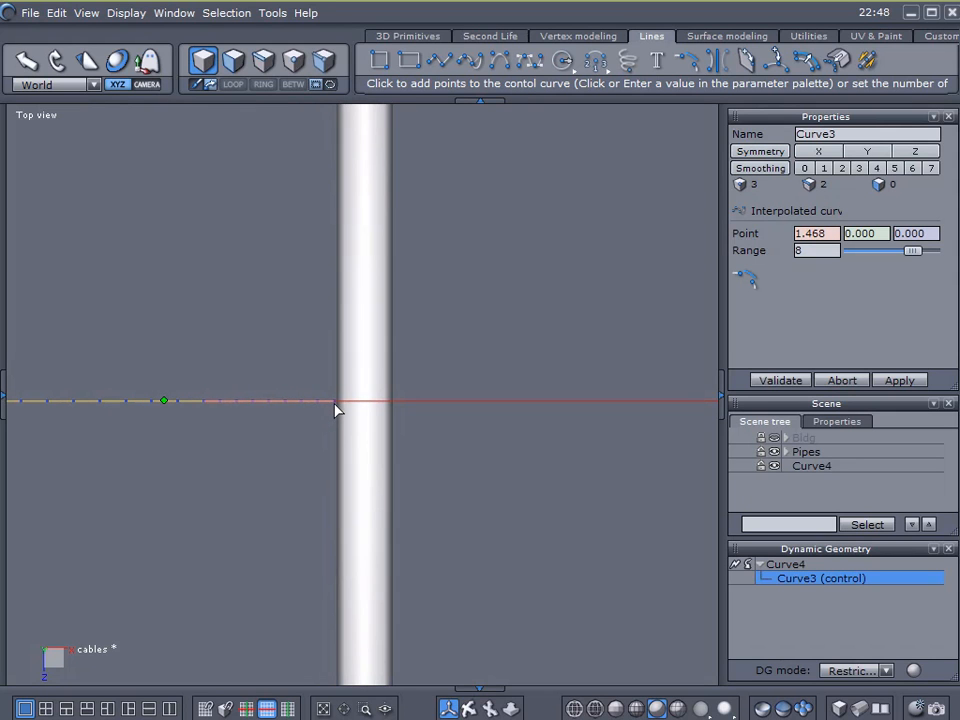
{"action": "left_click", "coordinate": [335, 401]}
{"action": "left_click", "coordinate": [366, 401]}
{"action": "left_click", "coordinate": [519, 411]}
{"action": "scroll", "coordinate": [521, 409], "scroll_direction": "down", "scroll_amount": 3}
{"action": "middle_click_drag", "start_coordinate": [520, 403], "coordinate": [345, 408]}
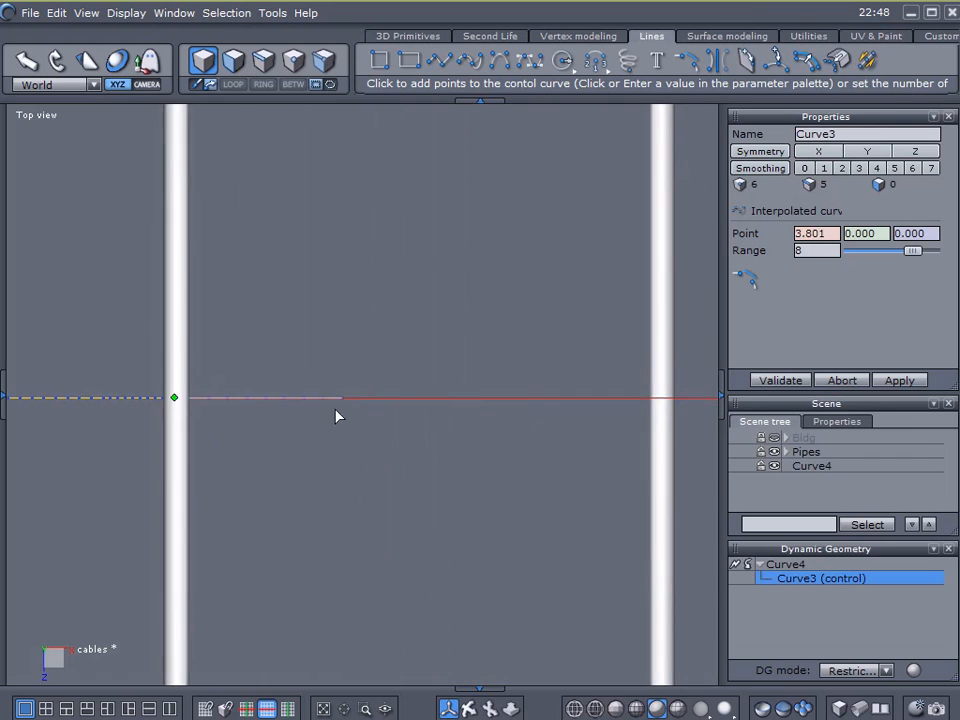
Continue the curve along X with a point midway to the middle pipe and points at that pipe's left edge, centre and right edge.
{"action": "scroll", "coordinate": [347, 408], "scroll_direction": "down", "scroll_amount": 1}
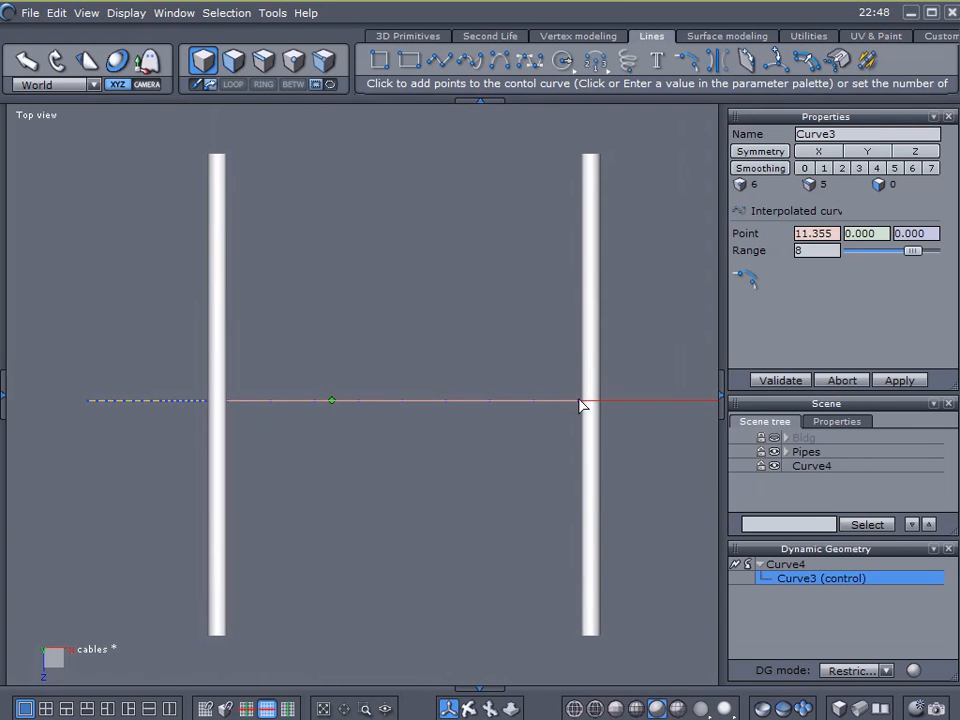
{"action": "left_click", "coordinate": [422, 401]}
{"action": "scroll", "coordinate": [575, 412], "scroll_direction": "up", "scroll_amount": 1}
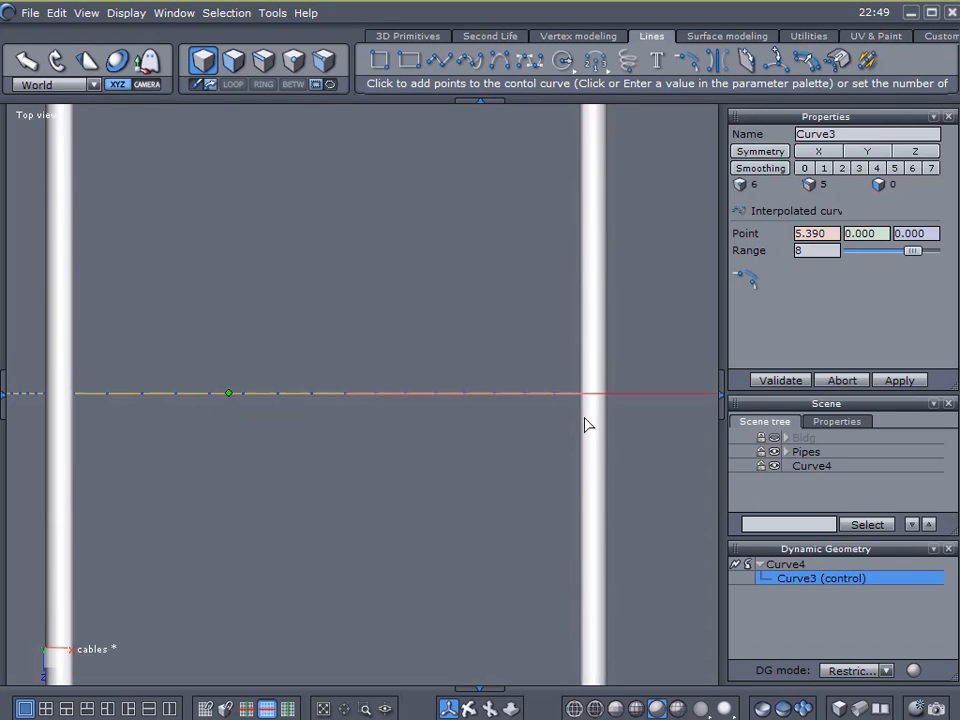
{"action": "left_click", "coordinate": [580, 395]}
{"action": "middle_click_drag", "start_coordinate": [714, 420], "coordinate": [398, 433]}
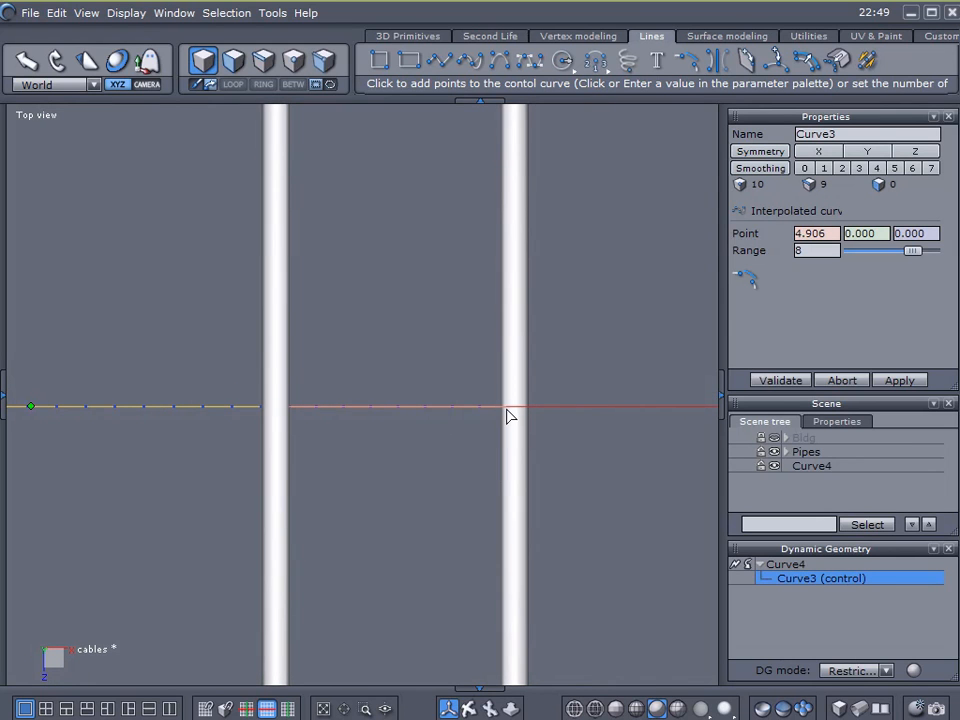
Add curve points midway to the right pipe, at its left edge and centre, and beyond it, and finish the curve.
{"action": "left_click", "coordinate": [403, 408]}
{"action": "left_click", "coordinate": [503, 408]}
{"action": "left_click", "coordinate": [514, 407]}
{"action": "left_click", "coordinate": [690, 406]}
{"action": "left_click", "coordinate": [768, 382]}
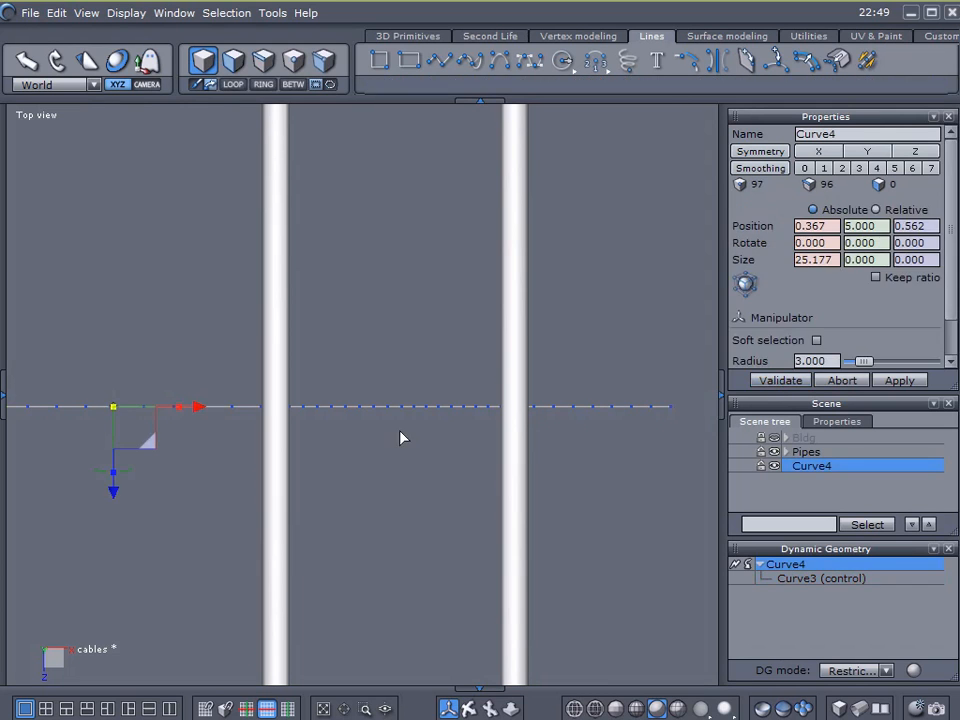
In a full-size perspective view, raise the curve to the top of the pipes, at Y about 15.243.
{"action": "scroll", "coordinate": [362, 447], "scroll_direction": "down", "scroll_amount": 3}
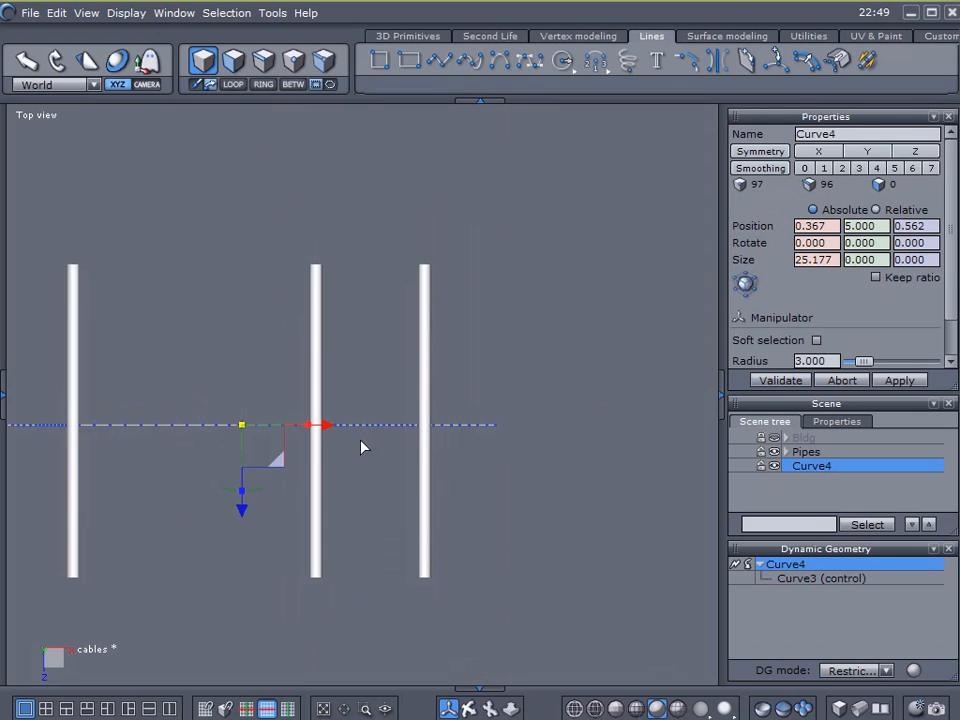
{"action": "left_click", "coordinate": [44, 708]}
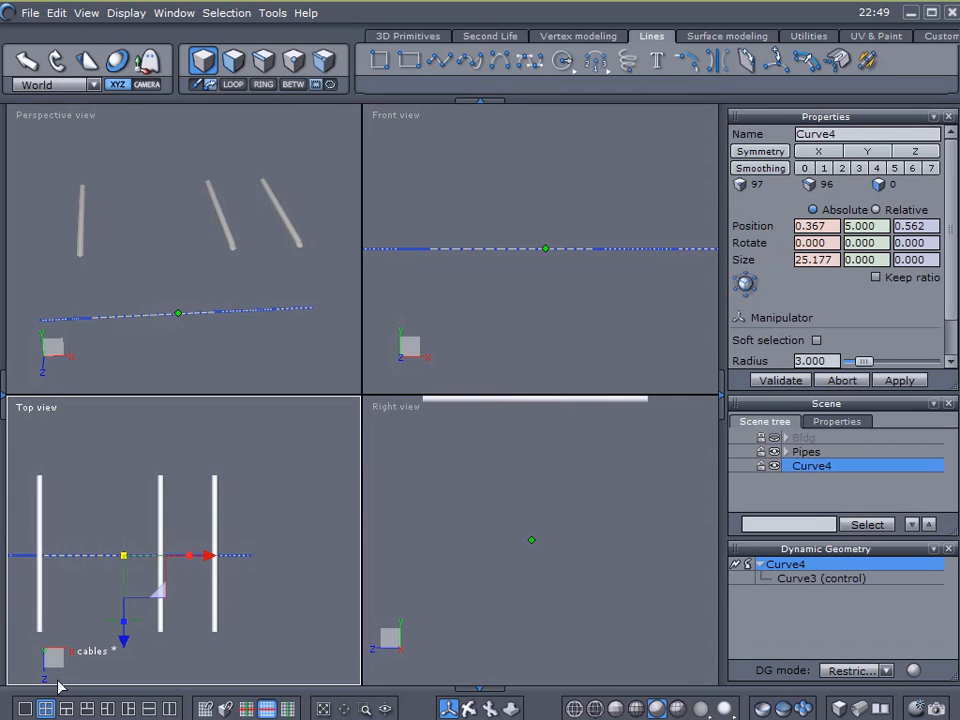
{"action": "left_click", "coordinate": [25, 708]}
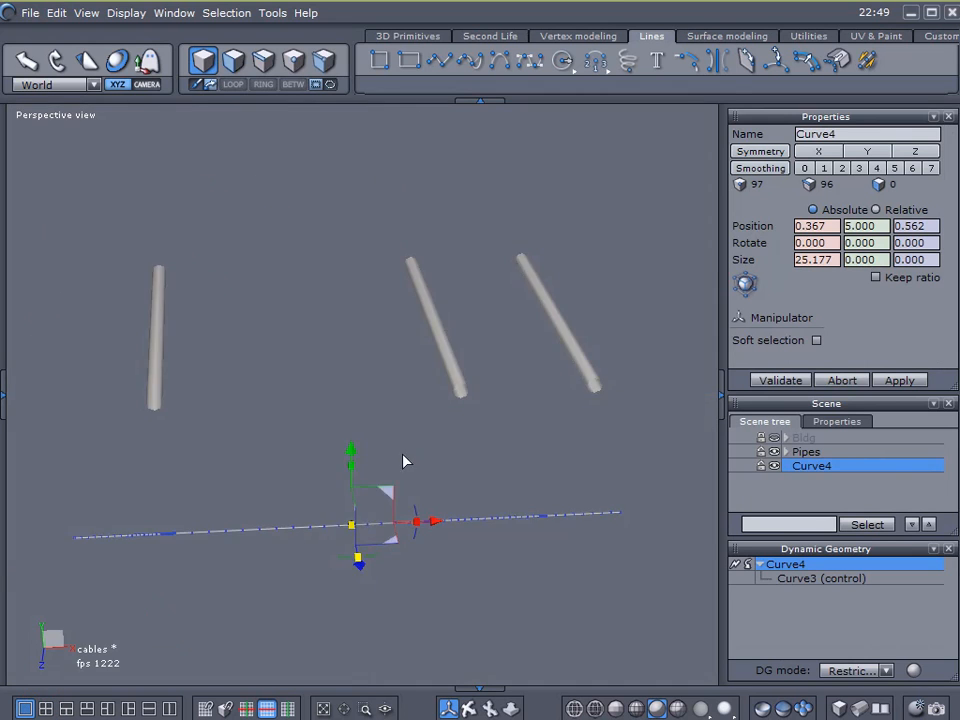
{"action": "scroll", "coordinate": [394, 463], "scroll_direction": "up", "scroll_amount": 2}
{"action": "left_click", "coordinate": [332, 390]}
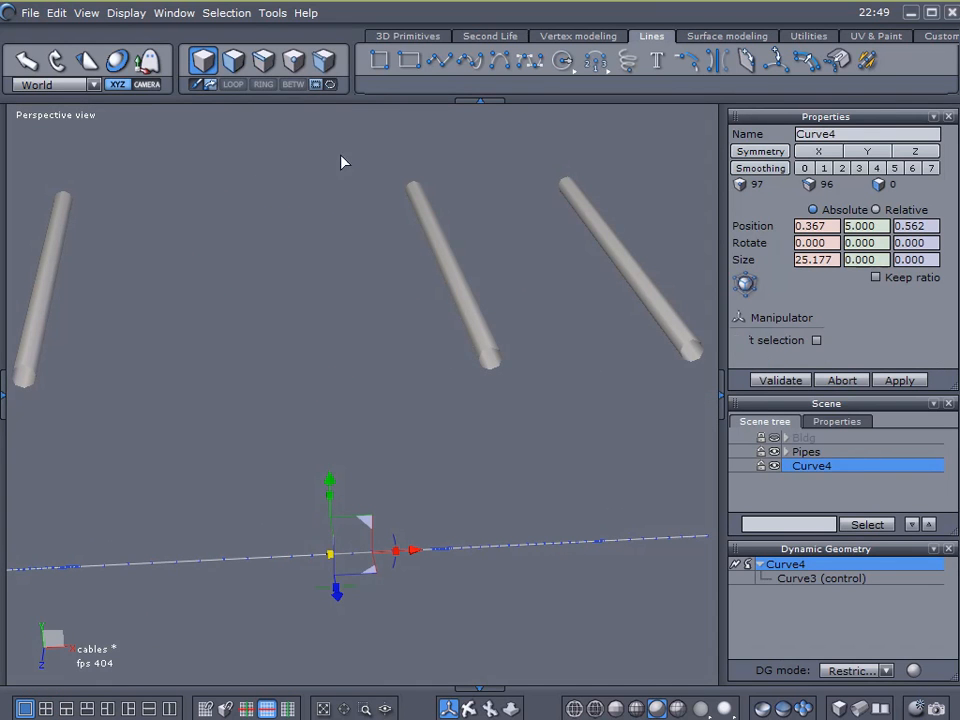
{"action": "left_click_drag", "start_coordinate": [338, 478], "coordinate": [322, 168]}
{"action": "left_click_drag", "start_coordinate": [327, 372], "coordinate": [360, 301], "text": "alt"}
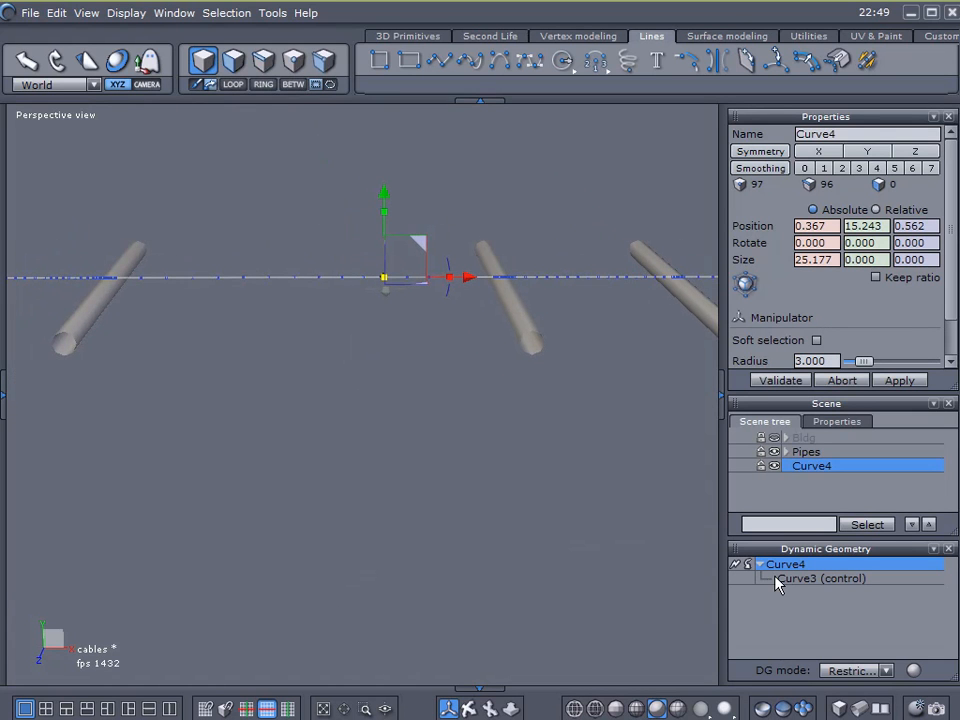
On the control curve Curve3, lower the point midway between the left and middle pipes to Y about 13.617.
{"action": "left_click", "coordinate": [815, 578]}
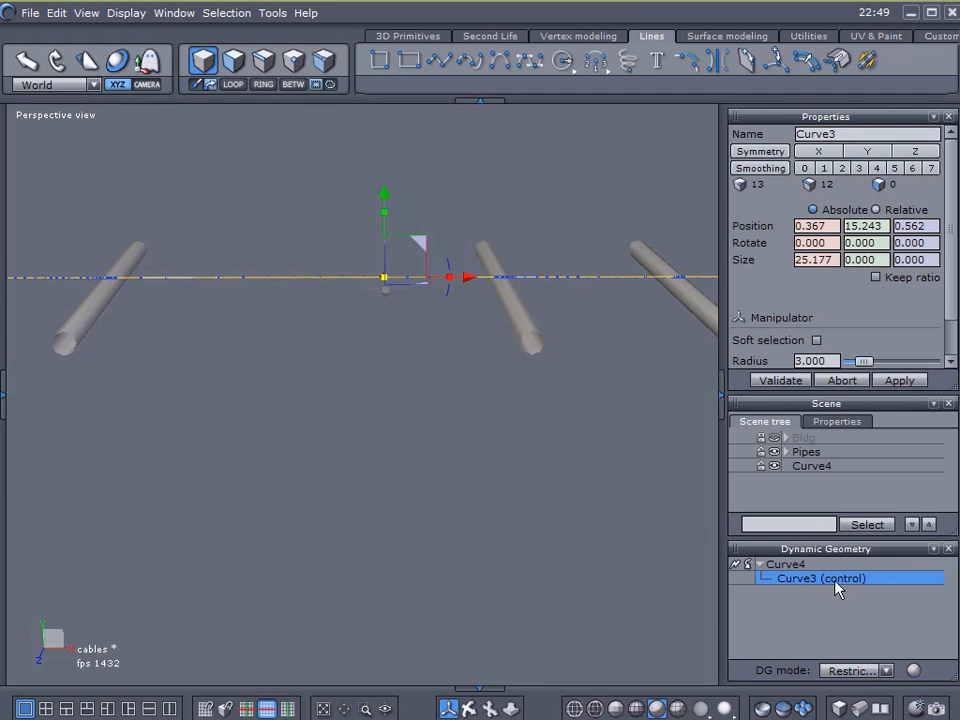
{"action": "left_click", "coordinate": [293, 60]}
{"action": "left_click_drag", "start_coordinate": [236, 465], "coordinate": [429, 156]}
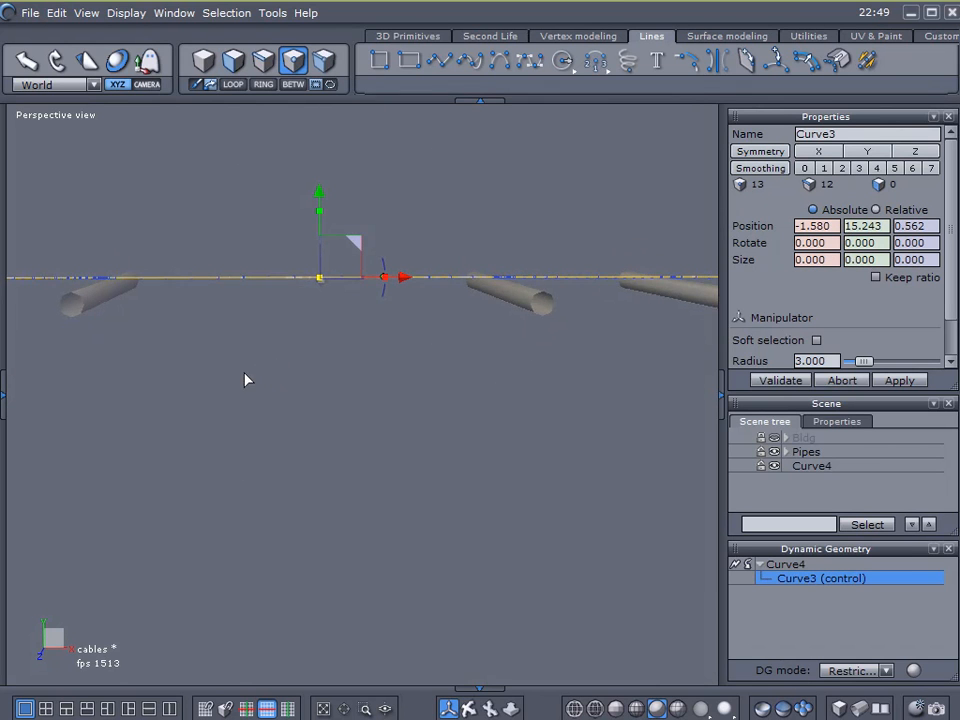
{"action": "left_click_drag", "start_coordinate": [318, 190], "coordinate": [294, 312]}
{"action": "middle_click_drag", "start_coordinate": [586, 375], "coordinate": [548, 379]}
{"action": "left_click_drag", "start_coordinate": [281, 309], "coordinate": [279, 253]}
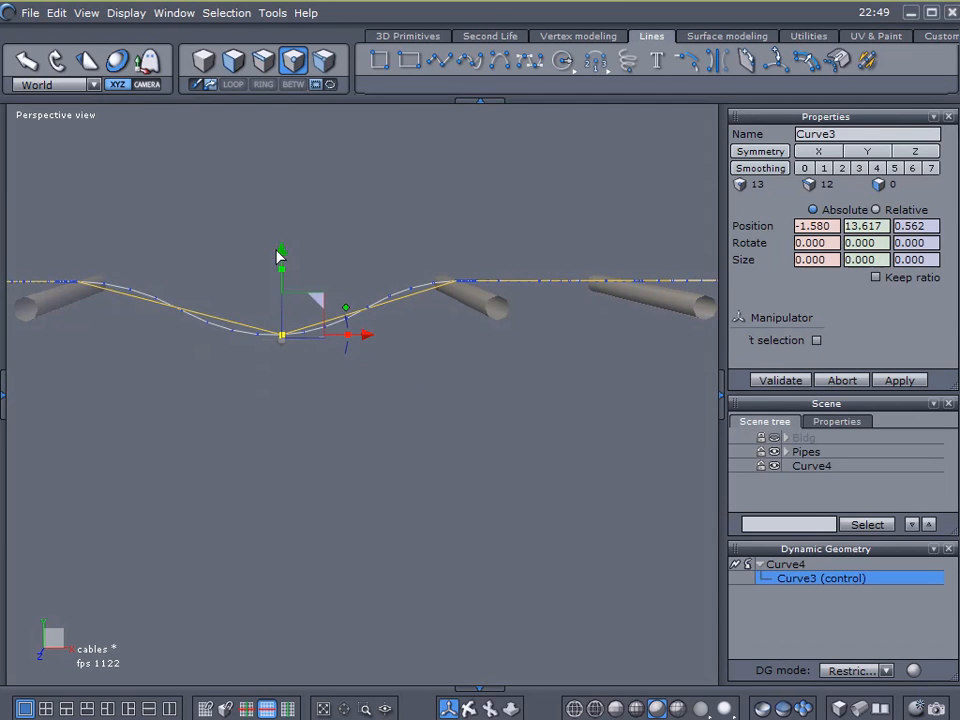
Lower the control point between the middle and right pipes to Y about 10.581.
{"action": "middle_click_drag", "start_coordinate": [549, 407], "coordinate": [418, 446]}
{"action": "left_click_drag", "start_coordinate": [380, 228], "coordinate": [441, 360]}
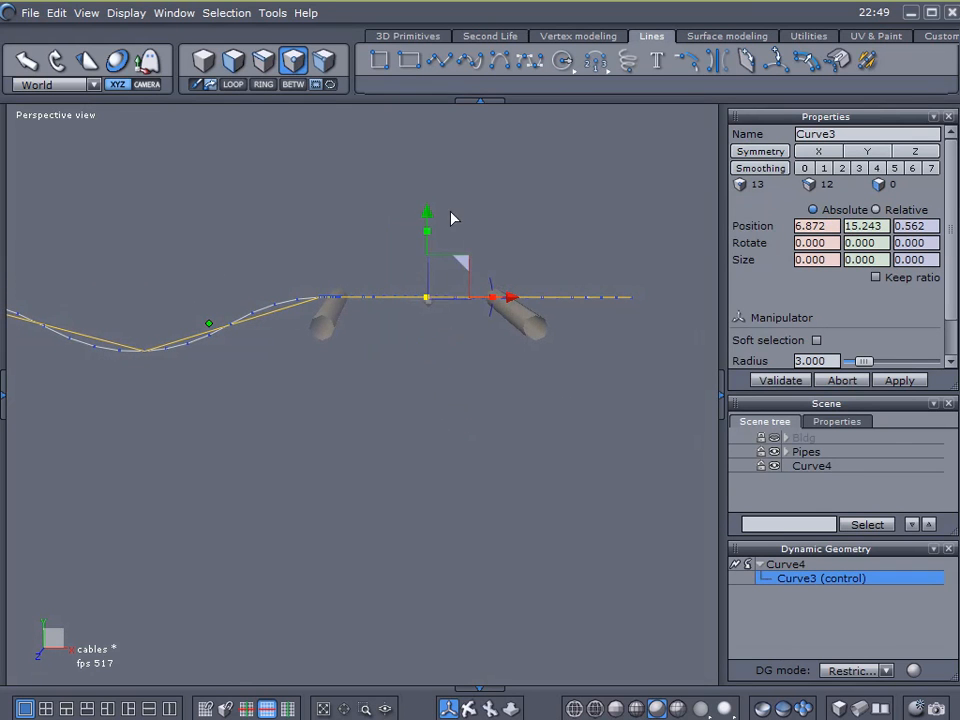
{"action": "left_click_drag", "start_coordinate": [427, 214], "coordinate": [404, 373]}
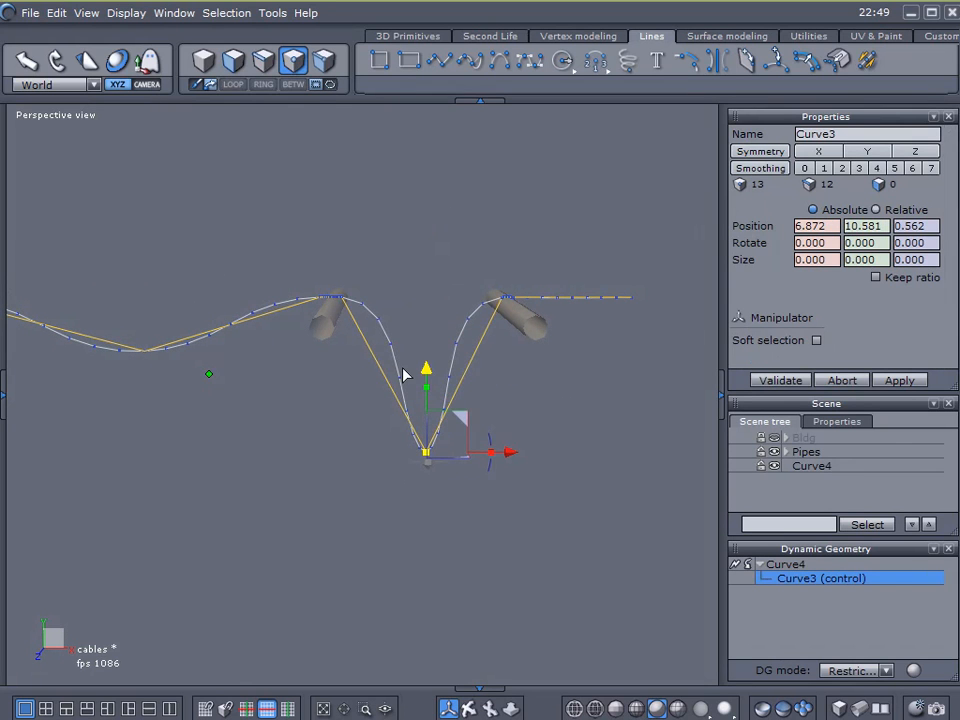
Select the two control points at the left pipe's edges and lower them to Y about 14.924.
{"action": "middle_click_drag", "start_coordinate": [265, 483], "coordinate": [445, 437]}
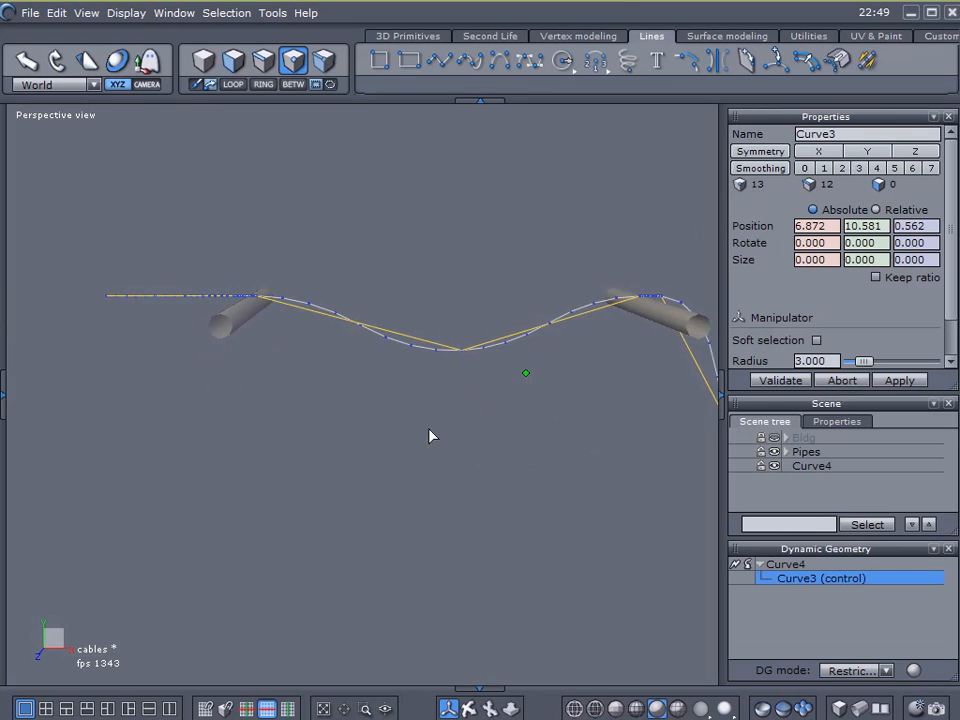
{"action": "middle_click_drag", "start_coordinate": [213, 343], "coordinate": [254, 391]}
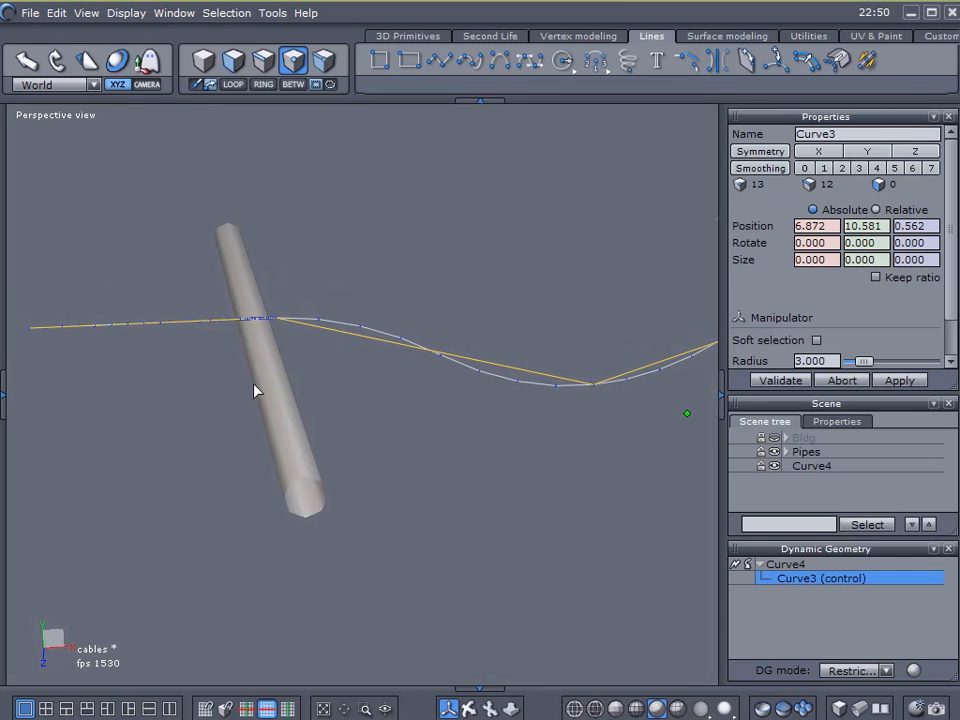
{"action": "left_click", "coordinate": [240, 328]}
{"action": "scroll", "coordinate": [245, 360], "scroll_direction": "up", "scroll_amount": 5}
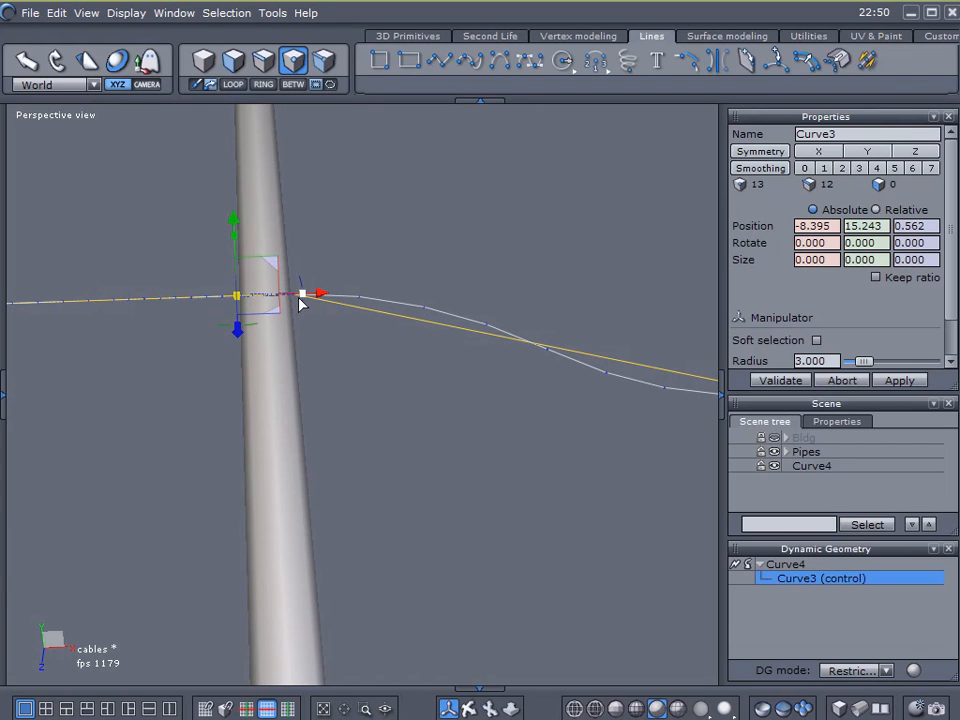
{"action": "middle_click_drag", "start_coordinate": [315, 356], "coordinate": [307, 332]}
{"action": "left_click_drag", "start_coordinate": [323, 358], "coordinate": [295, 256]}
{"action": "left_click_drag", "start_coordinate": [204, 257], "coordinate": [251, 374], "text": "shift"}
{"action": "left_click_drag", "start_coordinate": [261, 214], "coordinate": [261, 249]}
{"action": "left_click_drag", "start_coordinate": [262, 250], "coordinate": [263, 252]}
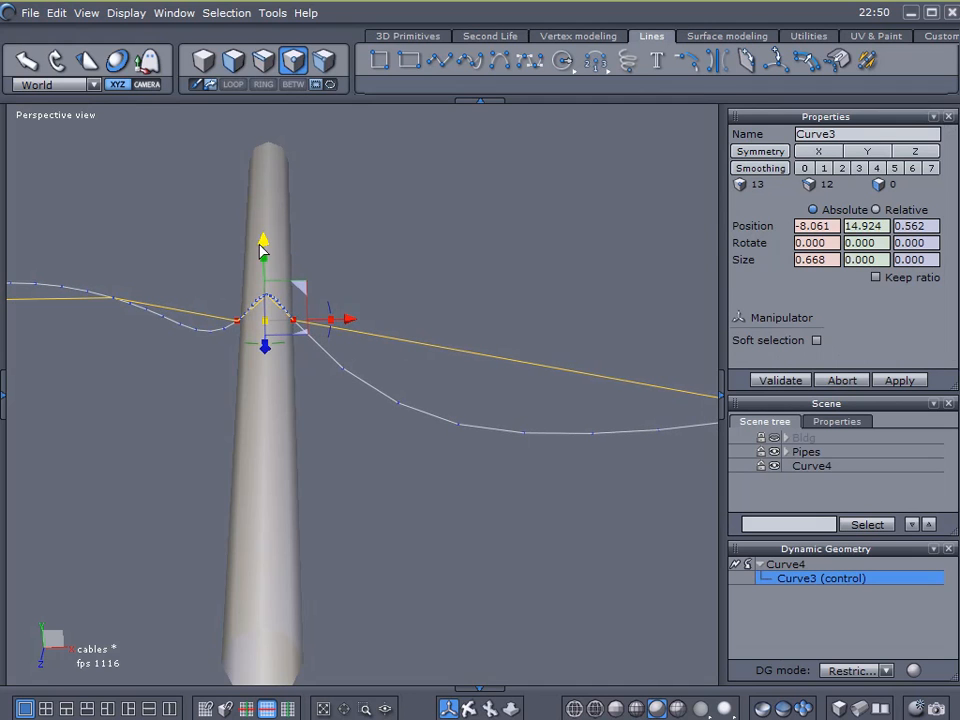
Spread the left pipe's two edge points to an X size of about 0.894 and lower them to Y about 14.862.
{"action": "middle_click_drag", "start_coordinate": [200, 420], "coordinate": [229, 356]}
{"action": "scroll", "coordinate": [279, 324], "scroll_direction": "up", "scroll_amount": 4}
{"action": "middle_click_drag", "start_coordinate": [281, 331], "coordinate": [306, 343]}
{"action": "left_click_drag", "start_coordinate": [313, 318], "coordinate": [335, 318]}
{"action": "middle_click_drag", "start_coordinate": [282, 373], "coordinate": [270, 371]}
{"action": "left_click_drag", "start_coordinate": [240, 230], "coordinate": [243, 243]}
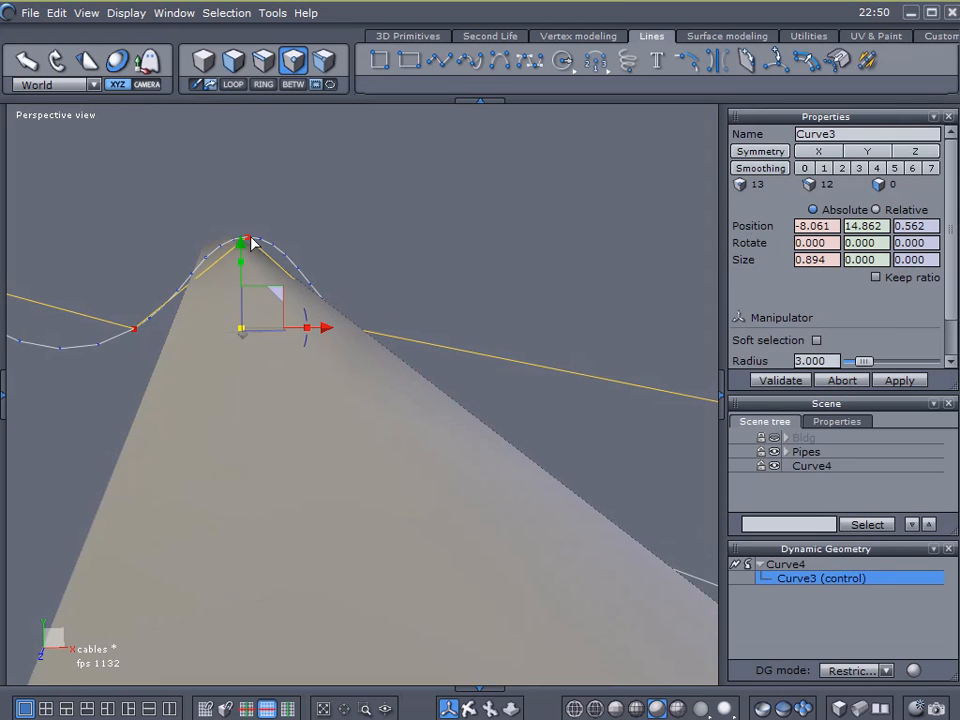
Lower the control point on top of the left pipe slightly and shift the pipe's left edge point outward to X about -8.551.
{"action": "left_click", "coordinate": [253, 243]}
{"action": "left_click_drag", "start_coordinate": [246, 165], "coordinate": [250, 170]}
{"action": "middle_click_drag", "start_coordinate": [248, 170], "coordinate": [144, 336]}
{"action": "left_click", "coordinate": [136, 329]}
{"action": "left_click_drag", "start_coordinate": [218, 328], "coordinate": [207, 326]}
Move the two outermost left control points below the left pipe so the cable end hangs down, with its tip at Y about 11.862.
{"action": "middle_click_drag", "start_coordinate": [285, 362], "coordinate": [456, 422]}
{"action": "left_click_drag", "start_coordinate": [116, 244], "coordinate": [440, 370]}
{"action": "left_click_drag", "start_coordinate": [338, 307], "coordinate": [225, 291]}
{"action": "left_click_drag", "start_coordinate": [300, 287], "coordinate": [557, 503]}
{"action": "middle_click_drag", "start_coordinate": [626, 392], "coordinate": [490, 321]}
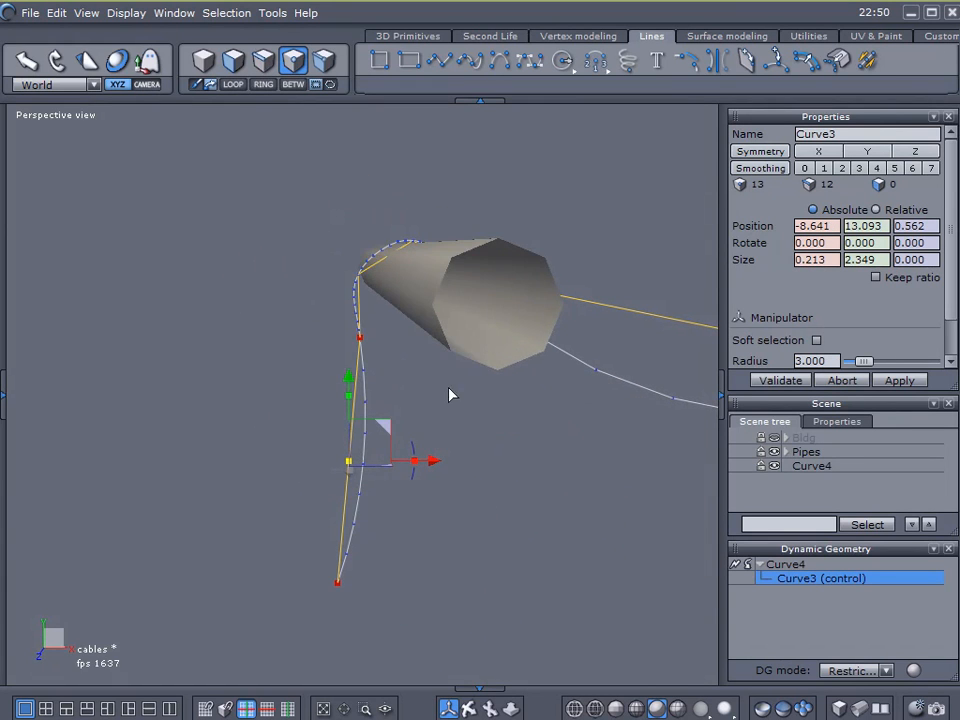
{"action": "left_click_drag", "start_coordinate": [418, 458], "coordinate": [413, 432]}
{"action": "left_click_drag", "start_coordinate": [326, 628], "coordinate": [416, 584]}
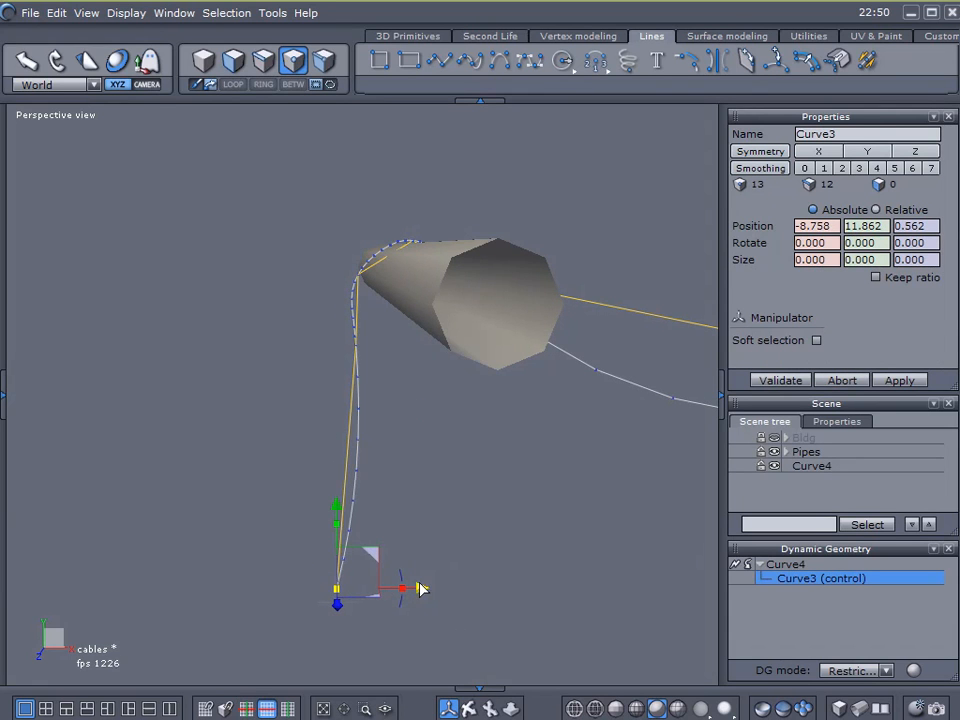
Move the left pipe's left edge point inward to X about -8.472 and nudge the hanging point beneath it toward the pipe.
{"action": "left_click", "coordinate": [360, 275]}
{"action": "scroll", "coordinate": [376, 272], "scroll_direction": "up", "scroll_amount": 3}
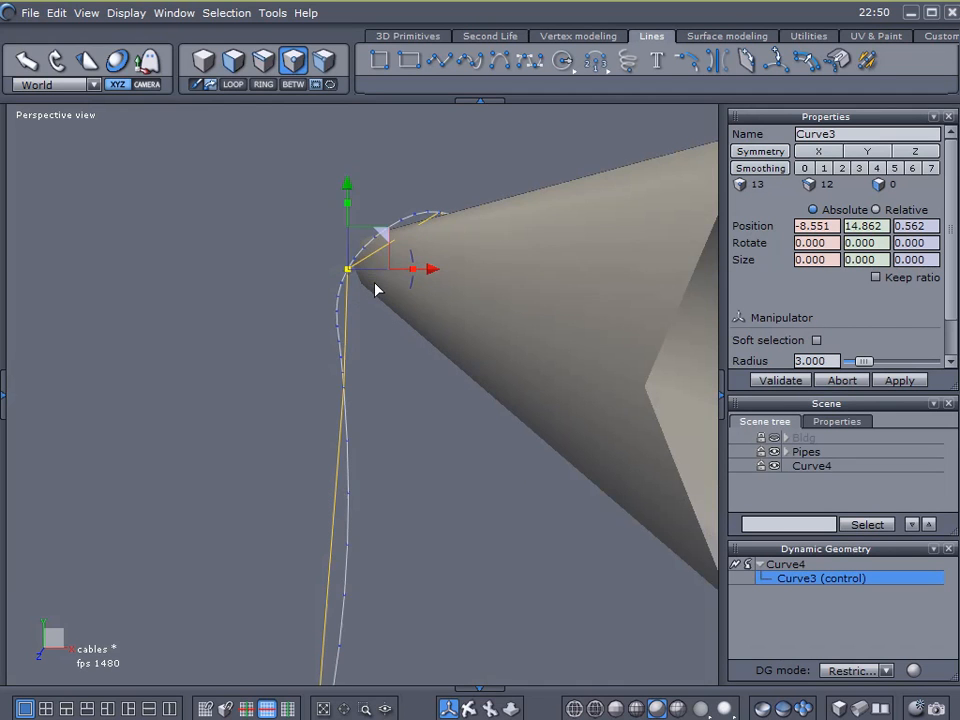
{"action": "mouse_move", "coordinate": [424, 272]}
{"action": "left_mouse_down"}
{"action": "mouse_move", "coordinate": [441, 272]}
{"action": "mouse_move", "coordinate": [432, 272]}
{"action": "left_mouse_up"}
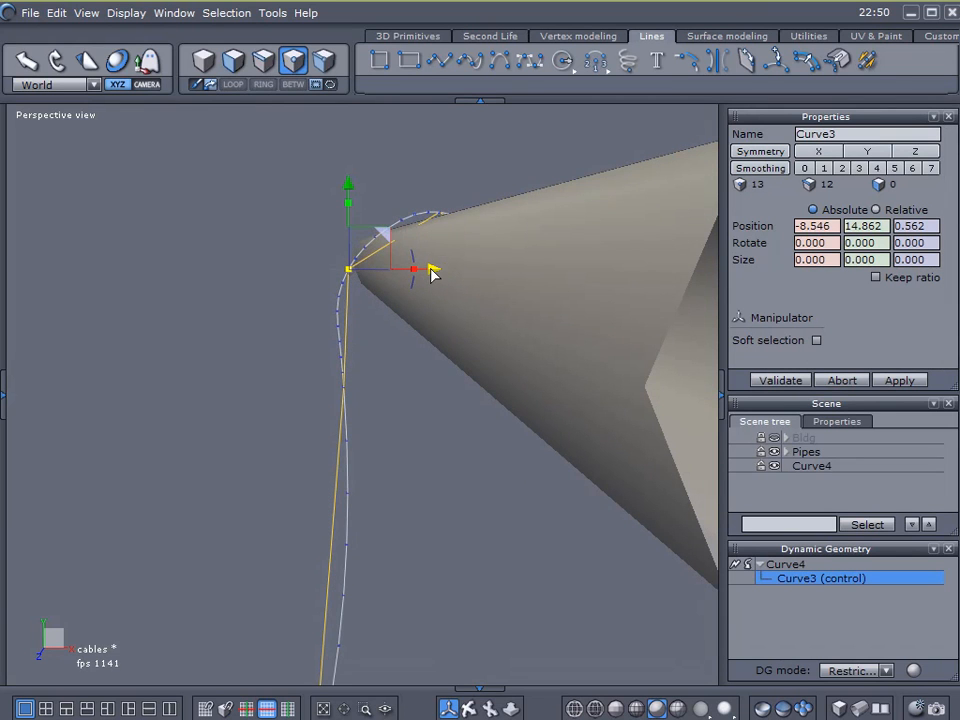
{"action": "left_click", "coordinate": [345, 388]}
{"action": "mouse_move", "coordinate": [426, 388]}
{"action": "left_mouse_down"}
{"action": "mouse_move", "coordinate": [441, 388]}
{"action": "mouse_move", "coordinate": [431, 388]}
{"action": "left_mouse_up"}
{"action": "left_click", "coordinate": [350, 272]}
{"action": "left_click_drag", "start_coordinate": [429, 268], "coordinate": [450, 272]}
Select the control points of the hanging left end and shift them slightly toward the pipe along X.
{"action": "scroll", "coordinate": [375, 424], "scroll_direction": "down", "scroll_amount": 2}
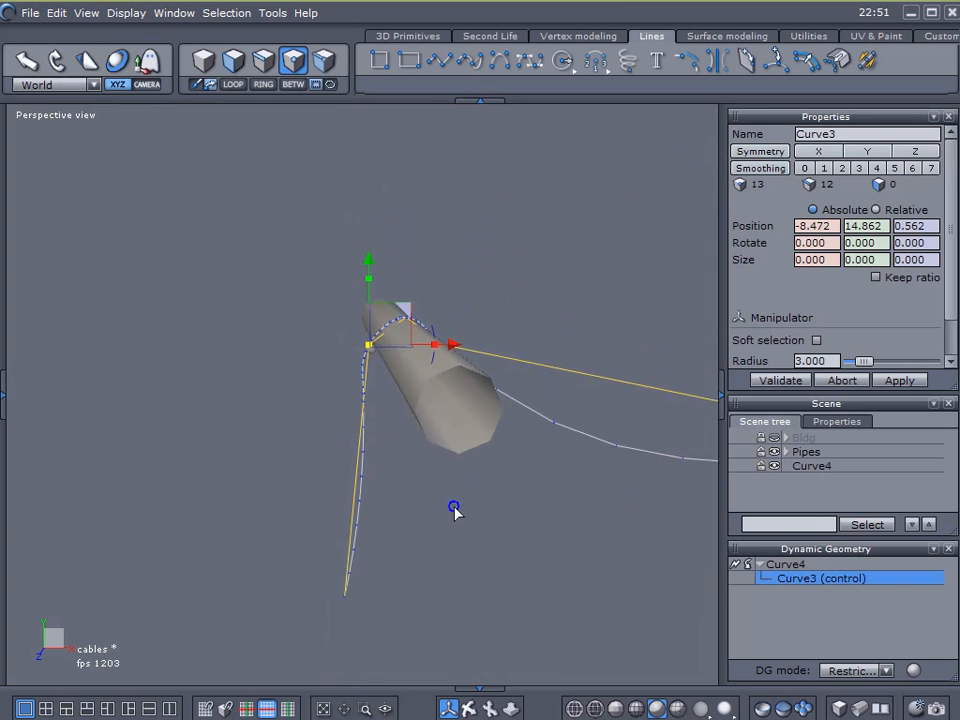
{"action": "middle_click_drag", "start_coordinate": [454, 514], "coordinate": [440, 470]}
{"action": "left_click_drag", "start_coordinate": [314, 583], "coordinate": [379, 311]}
{"action": "mouse_move", "coordinate": [424, 464]}
{"action": "left_mouse_down"}
{"action": "mouse_move", "coordinate": [440, 465]}
{"action": "mouse_move", "coordinate": [409, 446]}
{"action": "mouse_move", "coordinate": [450, 465]}
{"action": "mouse_move", "coordinate": [440, 461]}
{"action": "left_mouse_up"}
{"action": "left_click", "coordinate": [529, 525]}
Lower the middle pipe's two edge points to Y about 14.946 and spread them slightly apart along X.
{"action": "middle_click_drag", "start_coordinate": [537, 511], "coordinate": [16, 515]}
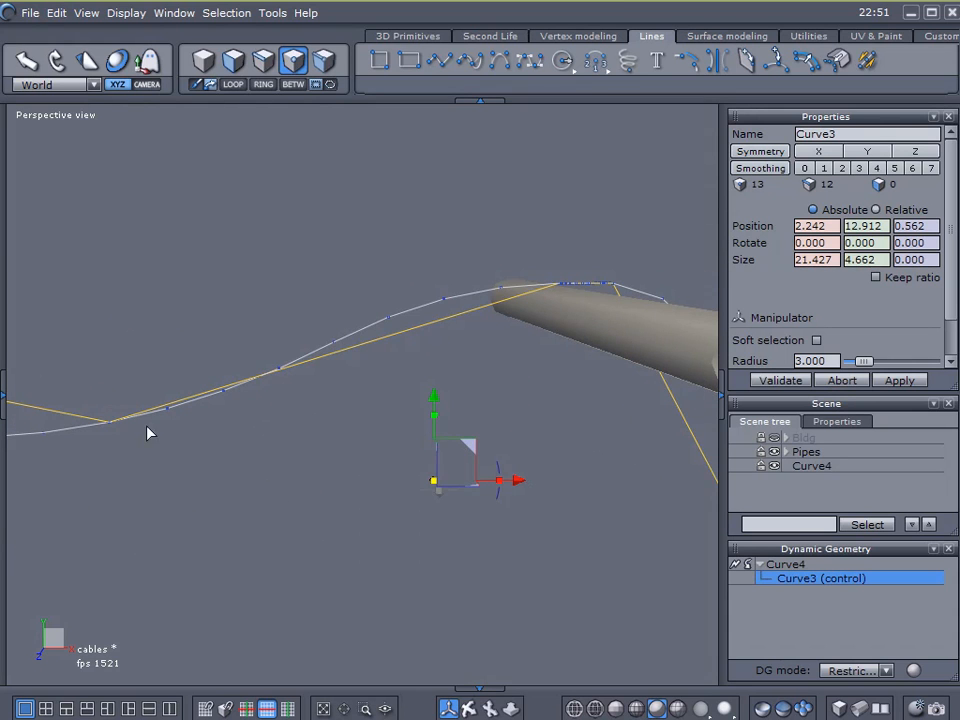
{"action": "left_click", "coordinate": [111, 424]}
{"action": "middle_click_drag", "start_coordinate": [113, 428], "coordinate": [288, 492]}
{"action": "scroll", "coordinate": [288, 492], "scroll_direction": "up", "scroll_amount": 10}
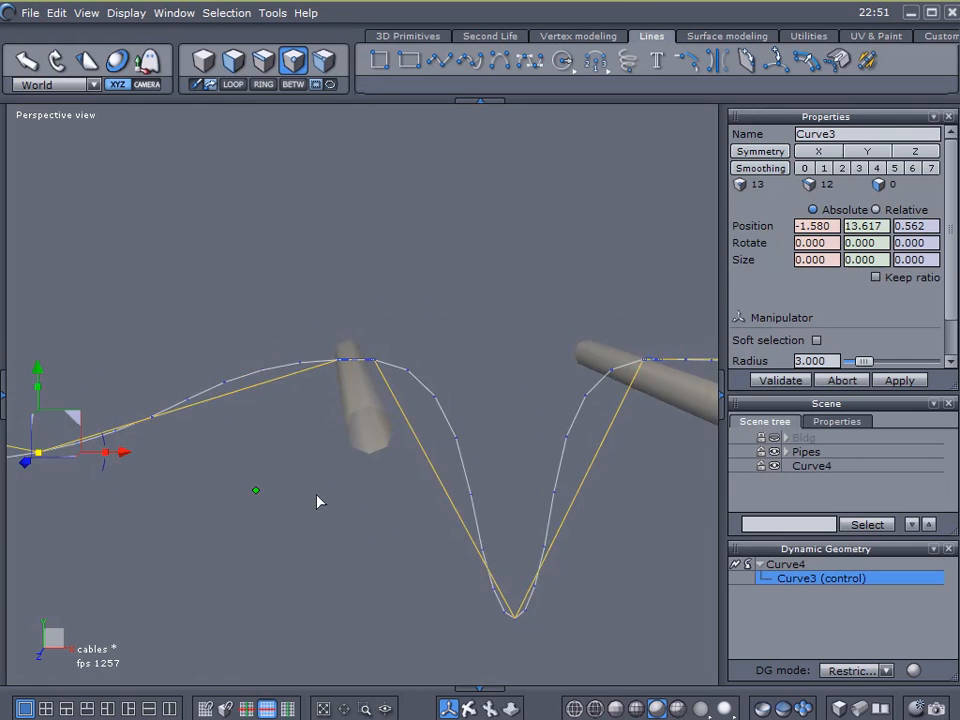
{"action": "left_click_drag", "start_coordinate": [302, 242], "coordinate": [361, 352]}
{"action": "middle_click_drag", "start_coordinate": [343, 429], "coordinate": [334, 463]}
{"action": "left_click_drag", "start_coordinate": [461, 222], "coordinate": [399, 343], "text": "shift"}
{"action": "left_click_drag", "start_coordinate": [375, 210], "coordinate": [374, 240]}
{"action": "scroll", "coordinate": [376, 350], "scroll_direction": "up", "scroll_amount": 2}
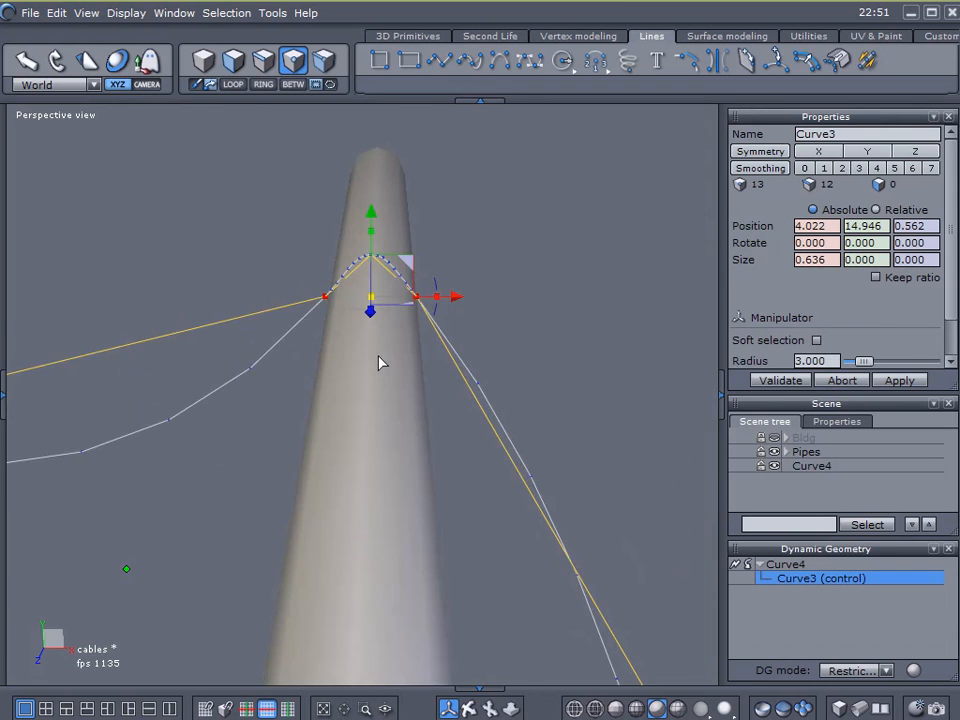
{"action": "middle_click_drag", "start_coordinate": [359, 410], "coordinate": [420, 357]}
{"action": "left_click_drag", "start_coordinate": [433, 253], "coordinate": [447, 256]}
Lower the control point at the right pipe's left edge to Y about 14.956.
{"action": "middle_click_drag", "start_coordinate": [447, 256], "coordinate": [201, 393]}
{"action": "left_click", "coordinate": [348, 281]}
{"action": "left_click_drag", "start_coordinate": [348, 205], "coordinate": [348, 255]}
{"action": "scroll", "coordinate": [200, 446], "scroll_direction": "down", "scroll_amount": 3}
Move the sag point between the middle and right pipes to X about 6.894 and Y about 11.328.
{"action": "middle_click_drag", "start_coordinate": [200, 446], "coordinate": [389, 393]}
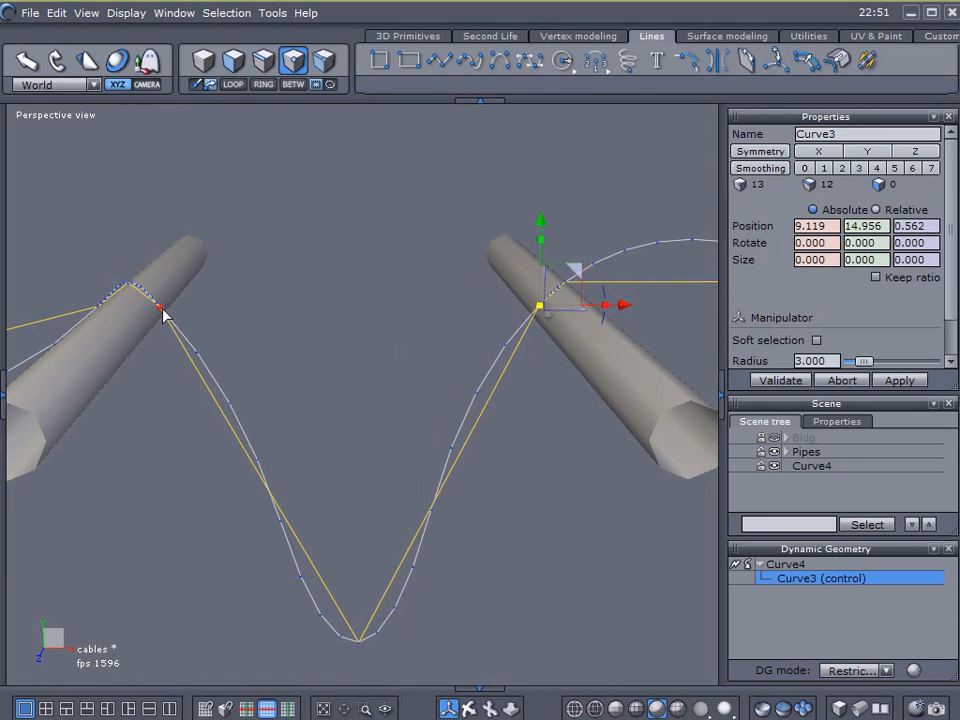
{"action": "left_click", "coordinate": [362, 645]}
{"action": "left_click_drag", "start_coordinate": [393, 612], "coordinate": [396, 556]}
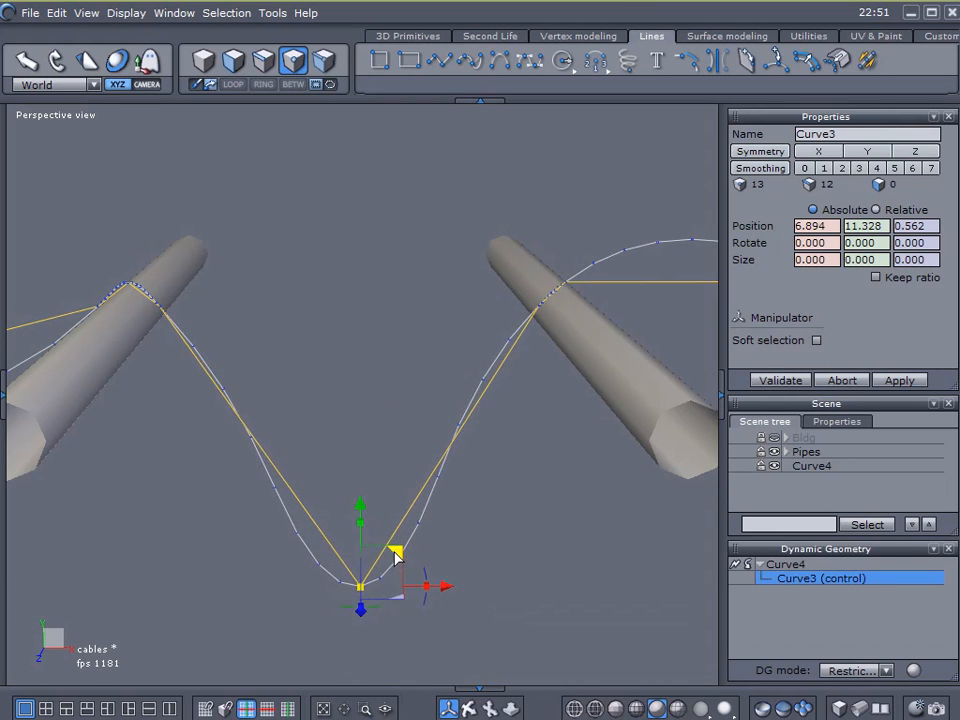
Move the sag point between the left and middle pipes to X about -2.186 and Y about 12.764.
{"action": "scroll", "coordinate": [260, 492], "scroll_direction": "down", "scroll_amount": 2}
{"action": "middle_click_drag", "start_coordinate": [211, 498], "coordinate": [503, 423]}
{"action": "left_click", "coordinate": [361, 341]}
{"action": "left_click_drag", "start_coordinate": [397, 308], "coordinate": [372, 341]}
Lower the control point on top of the middle pipe to Y about 15.179.
{"action": "middle_click_drag", "start_coordinate": [530, 453], "coordinate": [283, 466]}
{"action": "scroll", "coordinate": [246, 291], "scroll_direction": "up", "scroll_amount": 6}
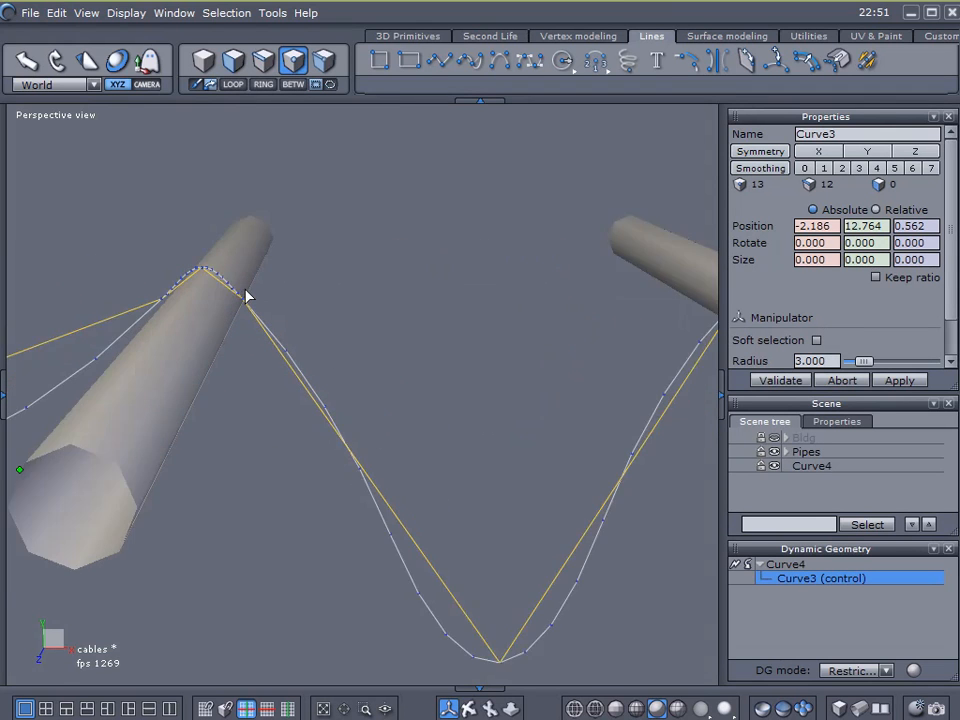
{"action": "middle_click_drag", "start_coordinate": [250, 322], "coordinate": [281, 313]}
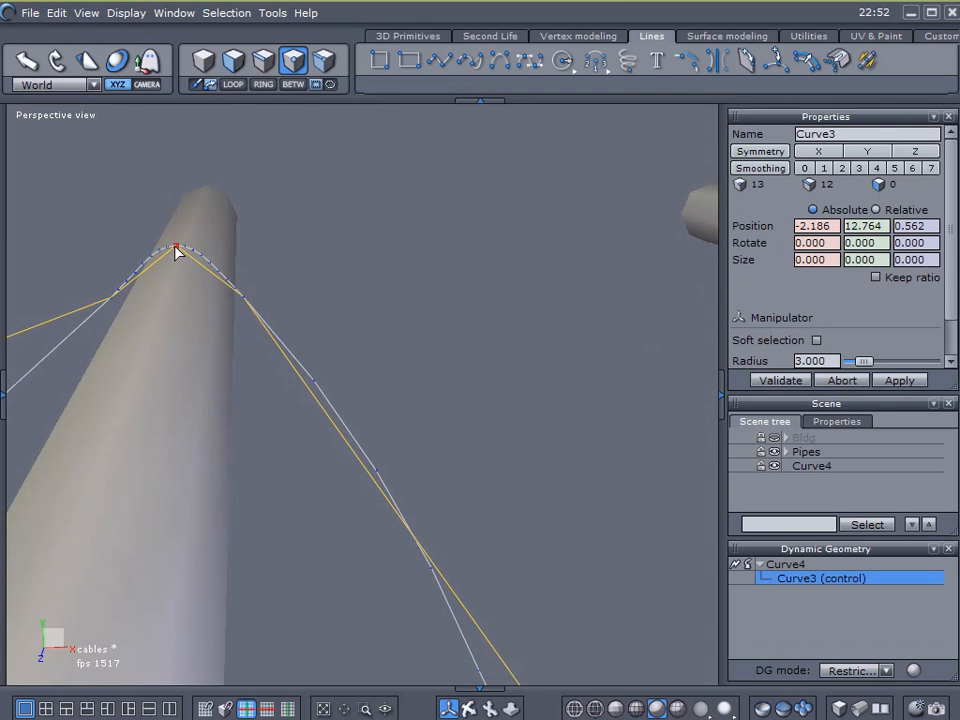
{"action": "left_click", "coordinate": [175, 247]}
{"action": "middle_click_drag", "start_coordinate": [175, 252], "coordinate": [170, 295]}
{"action": "left_click_drag", "start_coordinate": [180, 122], "coordinate": [176, 150]}
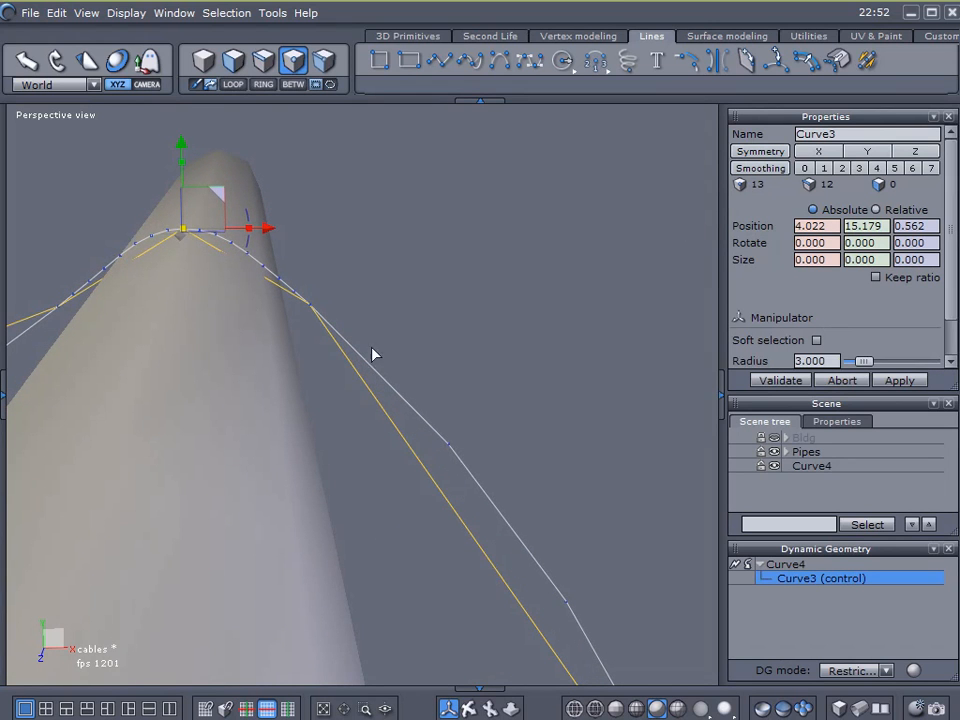
Nudge the middle pipe's right edge point to X about 4.392 and move the sag point beyond it slightly up and toward that pipe.
{"action": "left_click", "coordinate": [312, 308]}
{"action": "scroll", "coordinate": [523, 438], "scroll_direction": "down", "scroll_amount": 5}
{"action": "middle_click_drag", "start_coordinate": [525, 443], "coordinate": [459, 454], "text": "alt"}
{"action": "left_click_drag", "start_coordinate": [459, 454], "coordinate": [416, 420], "text": "alt"}
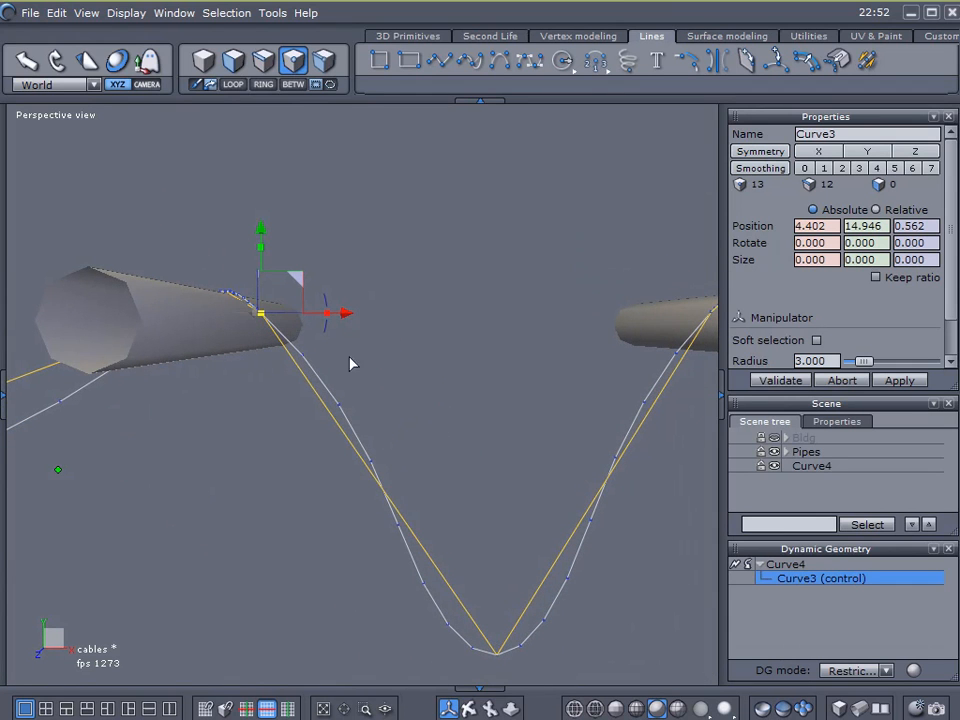
{"action": "left_click_drag", "start_coordinate": [347, 318], "coordinate": [346, 318]}
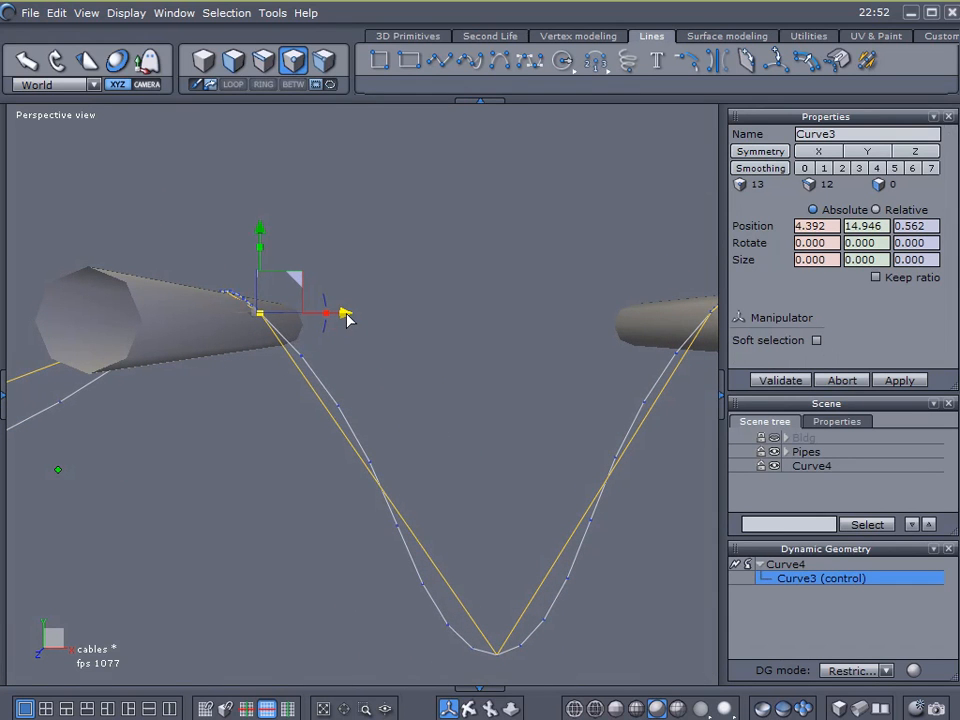
{"action": "left_click", "coordinate": [497, 662]}
{"action": "left_click_drag", "start_coordinate": [529, 622], "coordinate": [488, 598]}
Add two control points to the cable's last straight segment beyond the right pipe with Tesselate.
{"action": "right_click_drag", "start_coordinate": [510, 518], "coordinate": [249, 547], "text": "alt"}
{"action": "left_click_drag", "start_coordinate": [249, 547], "coordinate": [425, 600], "text": "alt"}
{"action": "left_click", "coordinate": [243, 344]}
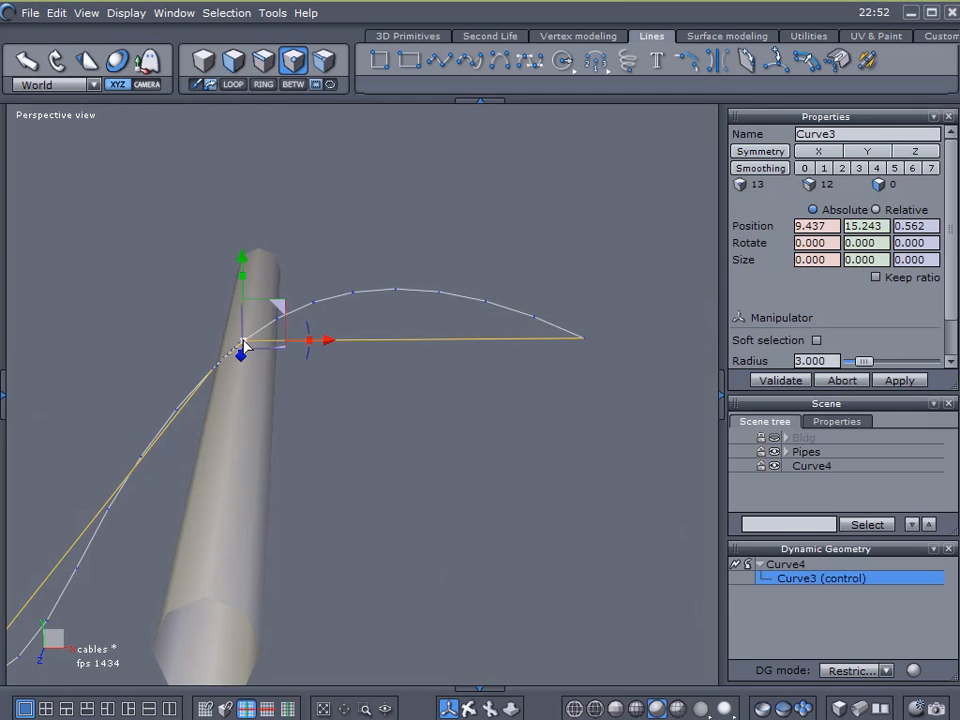
{"action": "left_click", "coordinate": [585, 341]}
{"action": "mouse_move", "coordinate": [487, 408]}
{"action": "left_mouse_down", "text": "alt"}
{"action": "mouse_move", "coordinate": [463, 390]}
{"action": "mouse_move", "coordinate": [437, 390]}
{"action": "mouse_move", "coordinate": [477, 402]}
{"action": "left_mouse_up", "text": "alt"}
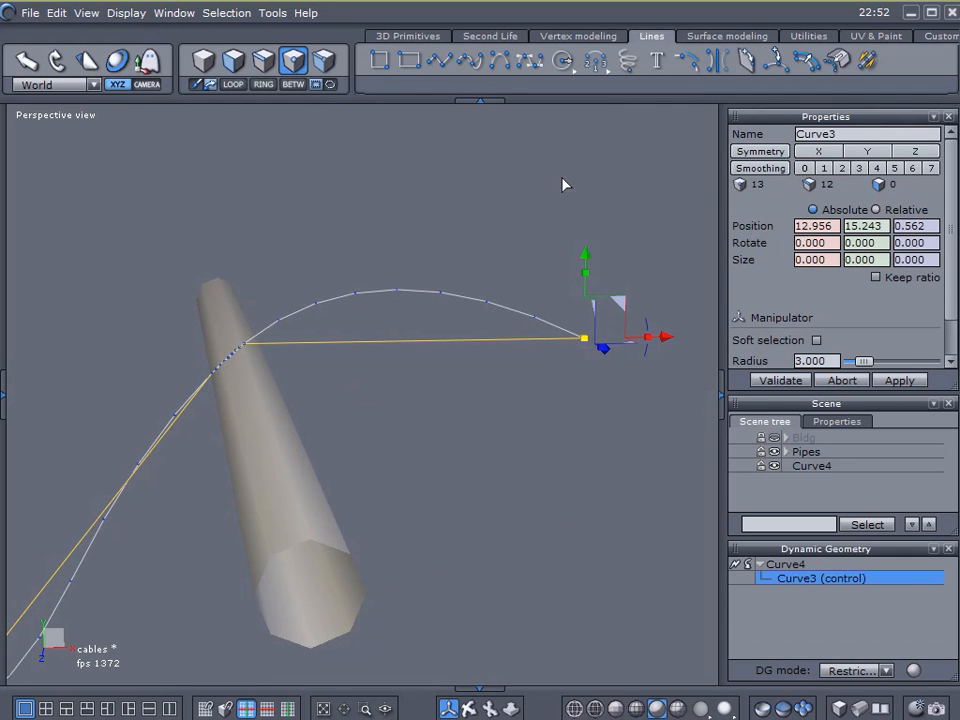
{"action": "left_click", "coordinate": [778, 60]}
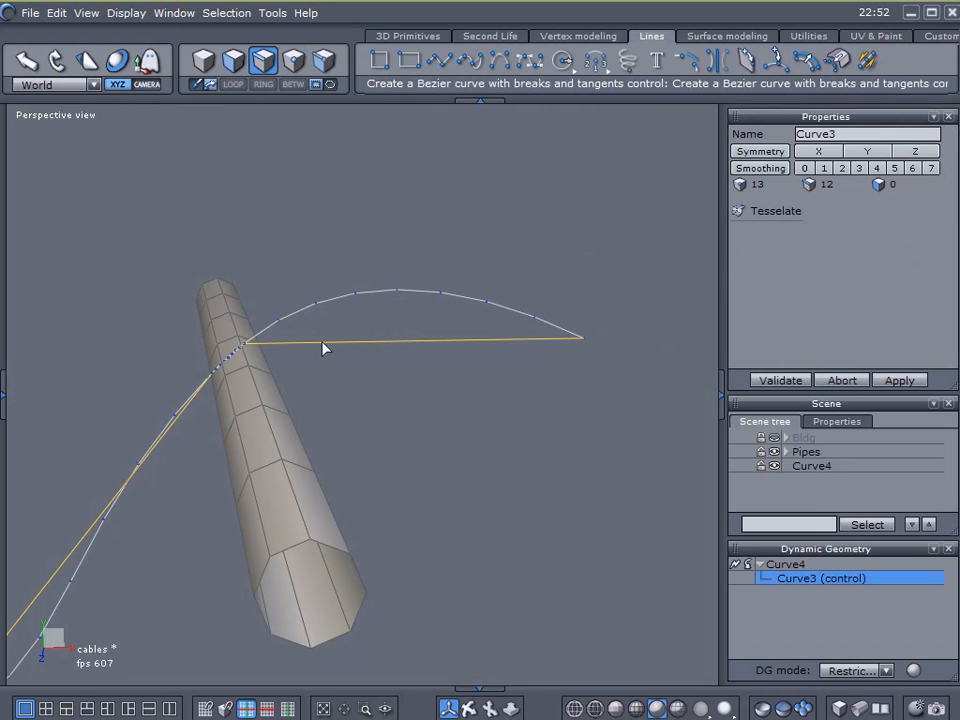
{"action": "left_click", "coordinate": [435, 341]}
{"action": "left_click", "coordinate": [309, 345]}
{"action": "left_click", "coordinate": [435, 344]}
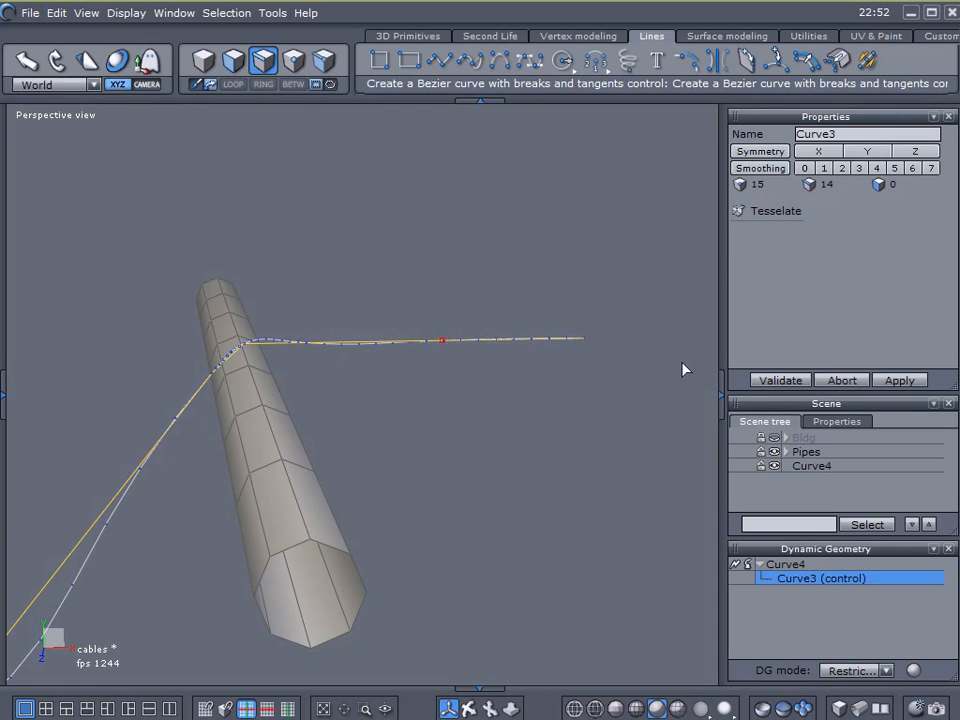
{"action": "left_click", "coordinate": [770, 385]}
Lower the first added control point beside the right pipe to X about 9.941 and Y about 14.776.
{"action": "scroll", "coordinate": [307, 384], "scroll_direction": "up", "scroll_amount": 2}
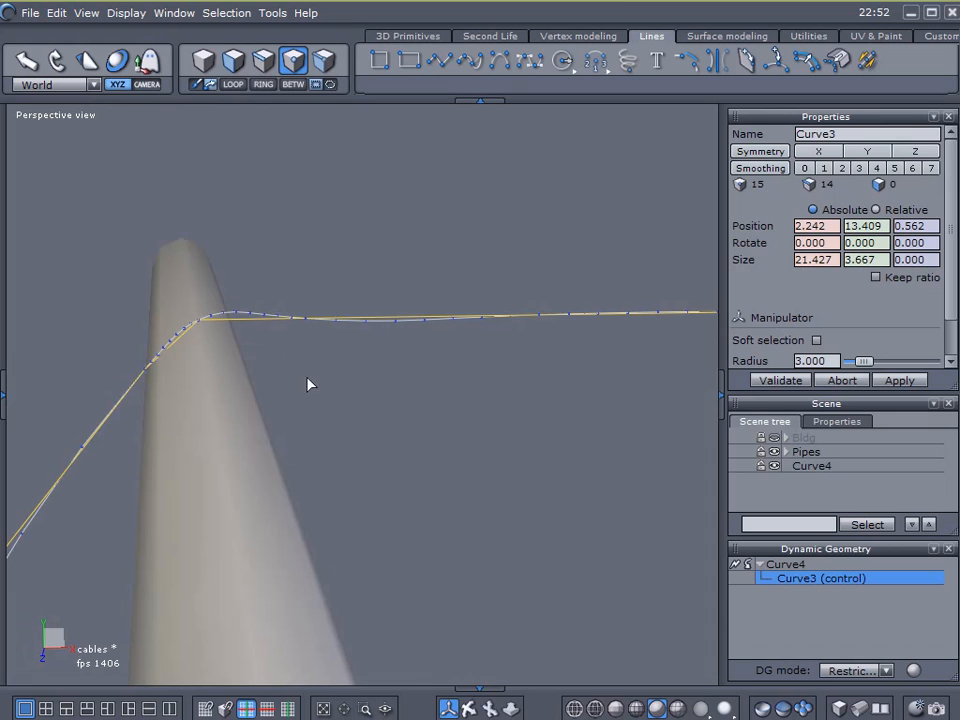
{"action": "left_click", "coordinate": [303, 322]}
{"action": "left_click_drag", "start_coordinate": [339, 281], "coordinate": [322, 365]}
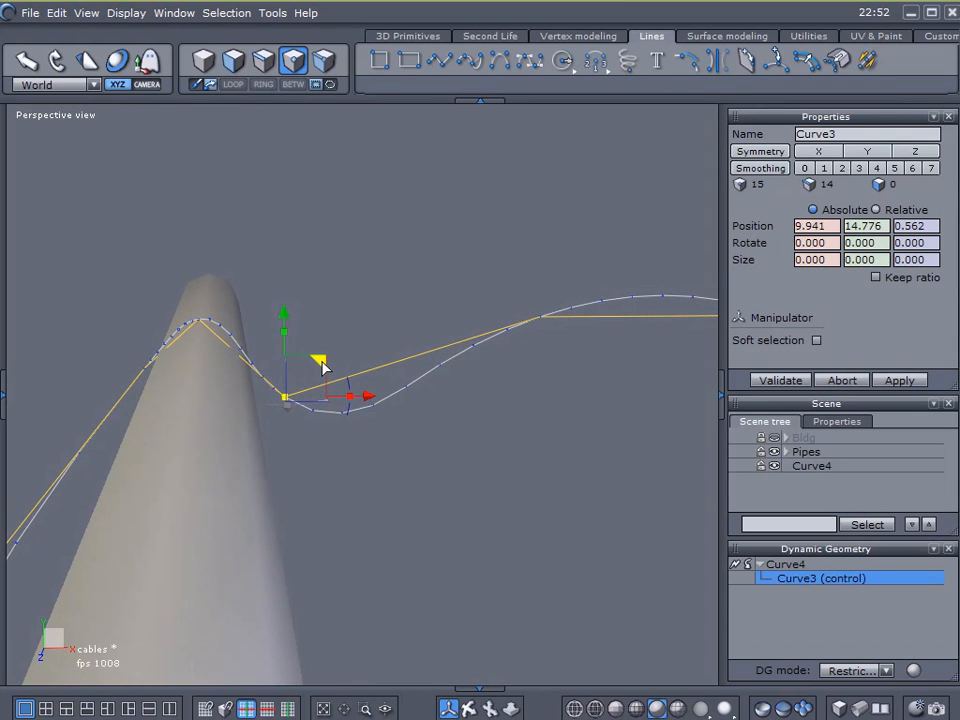
Move the cable's last two control points together beneath the right pipe, centred at X about 9.983 and Y about 12.957.
{"action": "scroll", "coordinate": [606, 395], "scroll_direction": "down", "scroll_amount": 2}
{"action": "middle_click_drag", "start_coordinate": [621, 424], "coordinate": [505, 409]}
{"action": "left_click_drag", "start_coordinate": [624, 395], "coordinate": [366, 258]}
{"action": "left_click_drag", "start_coordinate": [551, 316], "coordinate": [527, 396]}
{"action": "left_click_drag", "start_coordinate": [519, 285], "coordinate": [258, 578]}
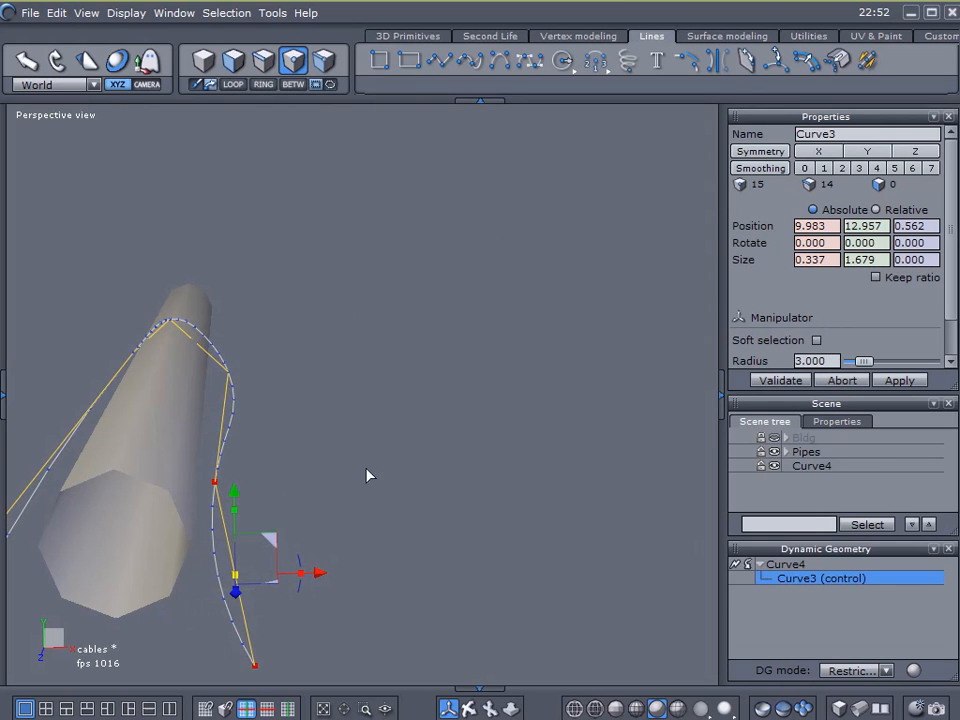
Move the control point at the right pipe's outer edge to X about 9.709 and Y about 15.124.
{"action": "left_click", "coordinate": [227, 375]}
{"action": "scroll", "coordinate": [235, 375], "scroll_direction": "up", "scroll_amount": 2}
{"action": "left_click_drag", "start_coordinate": [258, 345], "coordinate": [216, 274]}
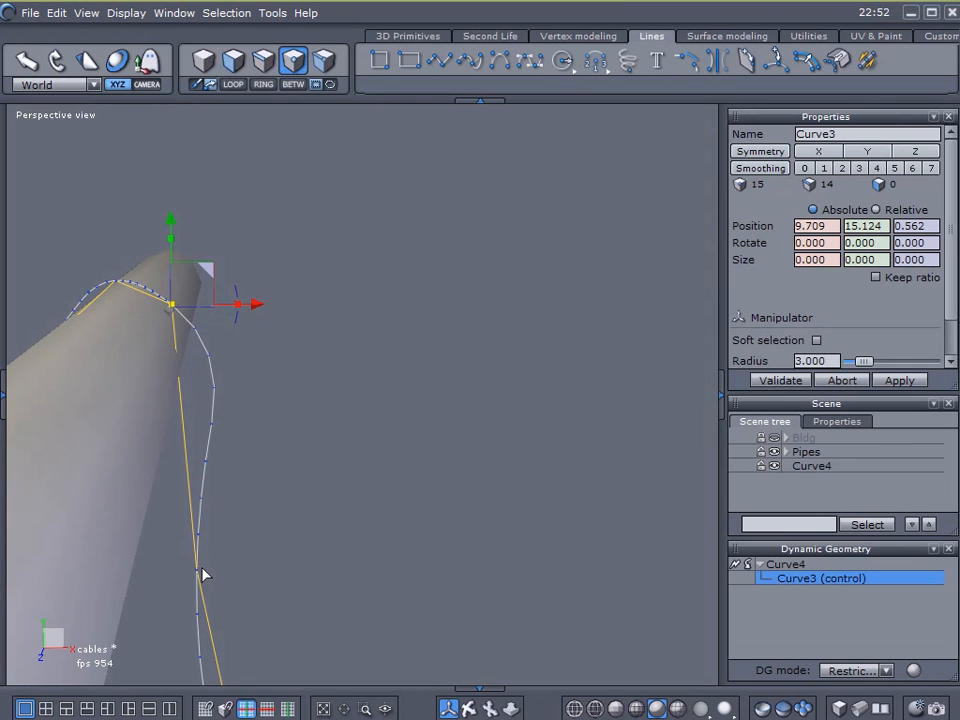
Raise the first control point of the hanging end closer to the right pipe and deselect the control curve.
{"action": "left_click", "coordinate": [197, 567]}
{"action": "left_click_drag", "start_coordinate": [232, 533], "coordinate": [222, 375]}
{"action": "middle_click_drag", "start_coordinate": [330, 480], "coordinate": [489, 484]}
{"action": "scroll", "coordinate": [376, 477], "scroll_direction": "down", "scroll_amount": 2}
{"action": "scroll", "coordinate": [376, 477], "scroll_direction": "down", "scroll_amount": 3}
{"action": "left_click", "coordinate": [766, 604]}
{"action": "scroll", "coordinate": [356, 495], "scroll_direction": "down", "scroll_amount": 4}
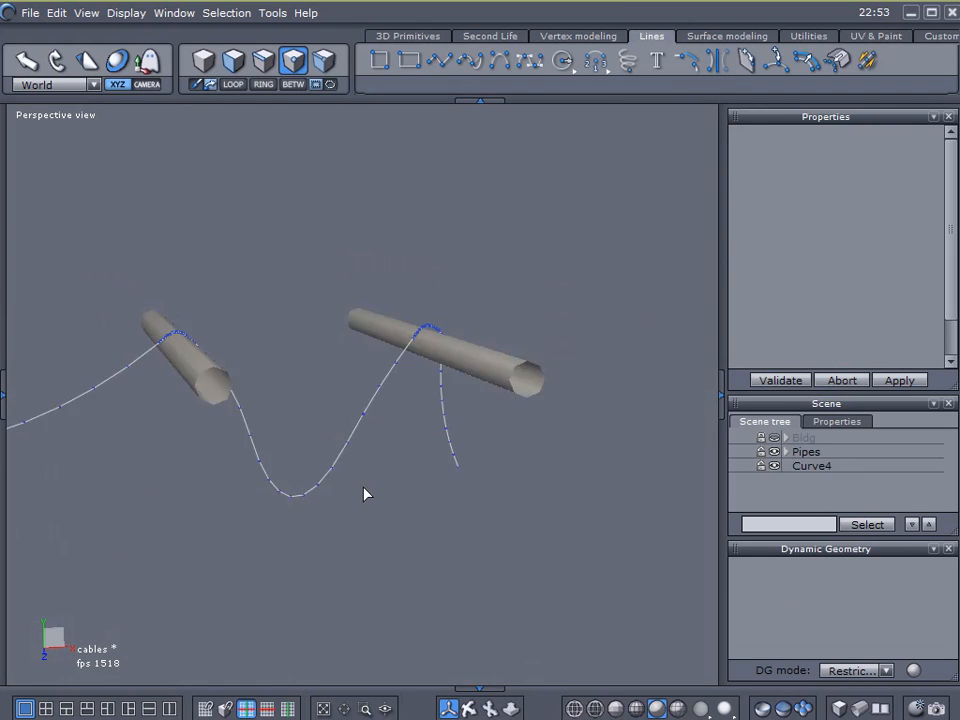
Duplicate the finished cable curve and move the copy along the pipes to Z about -4.798.
{"action": "right_click_drag", "start_coordinate": [370, 488], "coordinate": [496, 463]}
{"action": "middle_click_drag", "start_coordinate": [496, 463], "coordinate": [476, 512]}
{"action": "scroll", "coordinate": [412, 471], "scroll_direction": "down", "scroll_amount": 2}
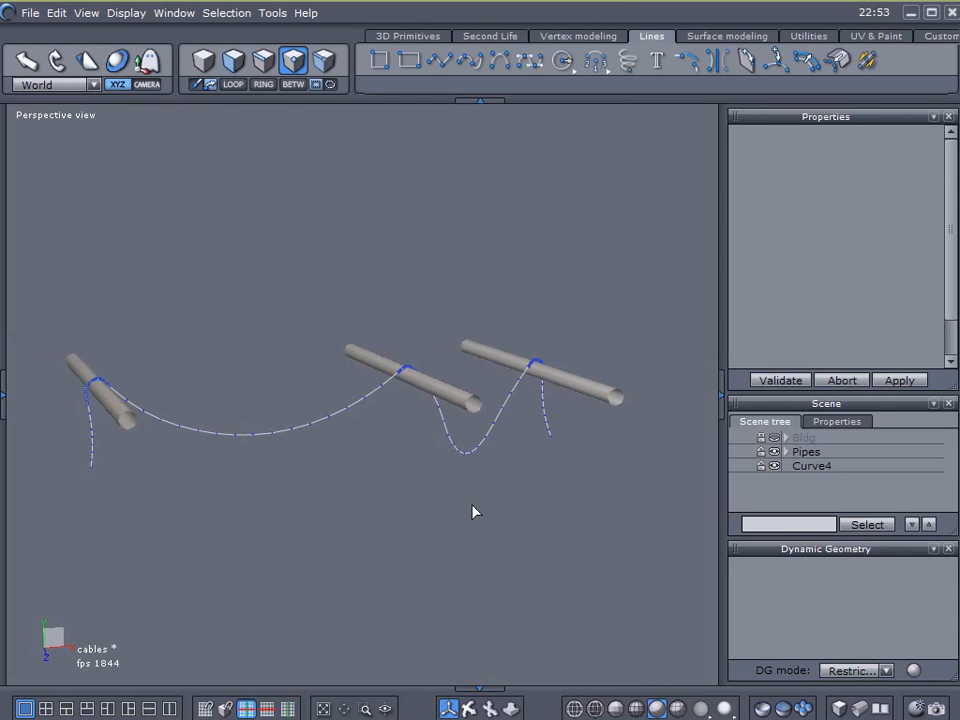
{"action": "left_click", "coordinate": [790, 470]}
{"action": "middle_click_drag", "start_coordinate": [420, 531], "coordinate": [648, 570]}
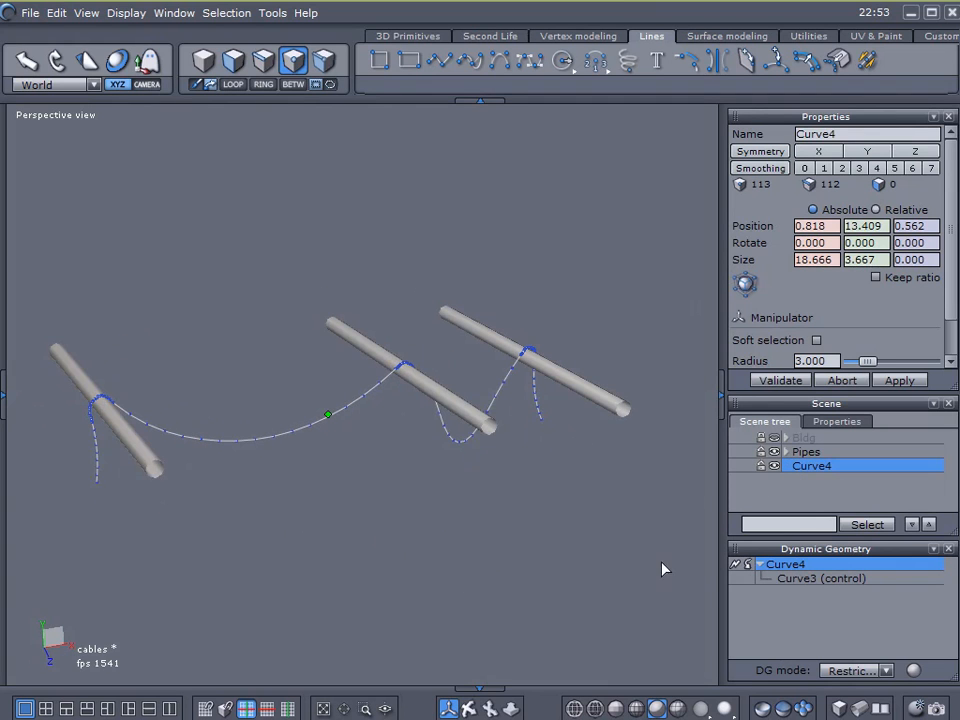
{"action": "left_click", "coordinate": [526, 512]}
{"action": "left_click", "coordinate": [526, 512]}
{"action": "key", "text": "ctrl+z"}
{"action": "middle_click_drag", "start_coordinate": [257, 507], "coordinate": [358, 545]}
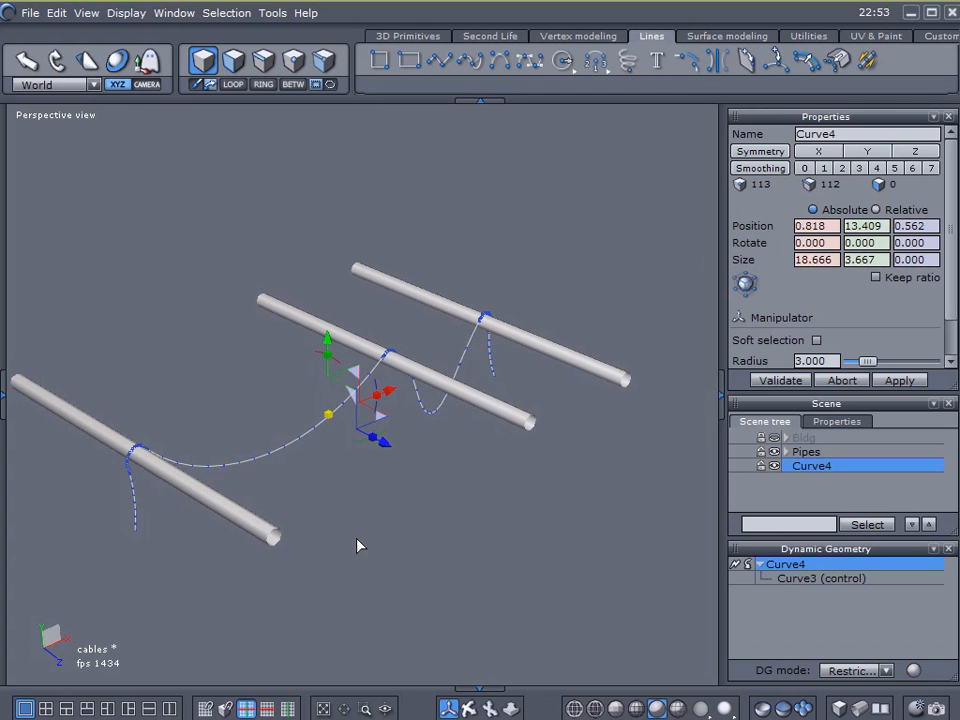
{"action": "key", "text": "ctrl+d"}
{"action": "left_click_drag", "start_coordinate": [386, 453], "coordinate": [296, 439]}
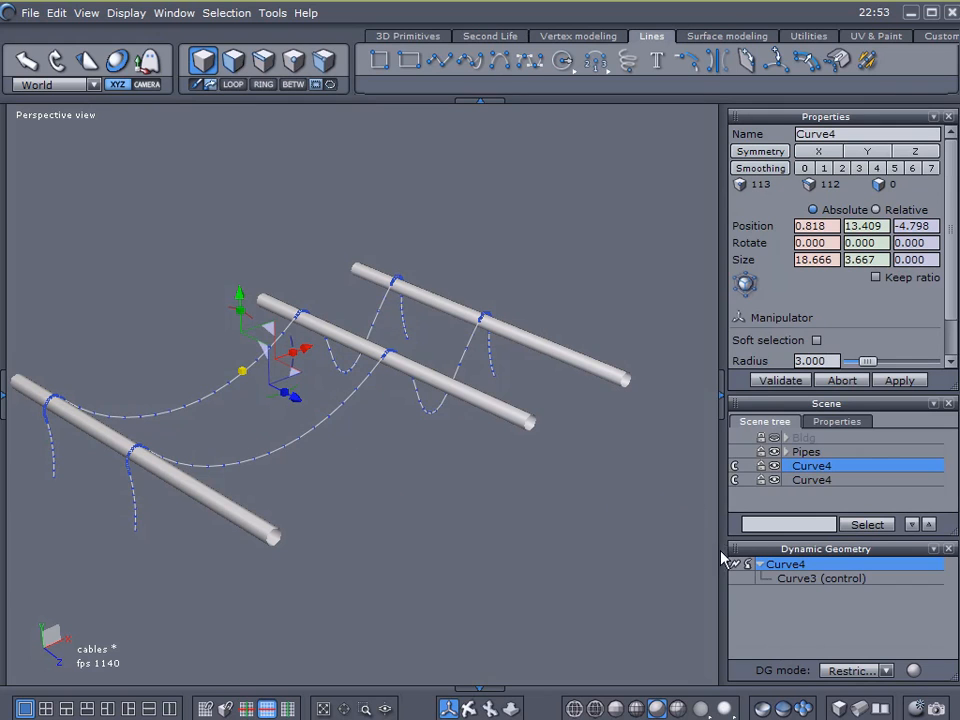
Hide the copied curve and collapse the original cable curve's dynamic geometry.
{"action": "left_click", "coordinate": [733, 462]}
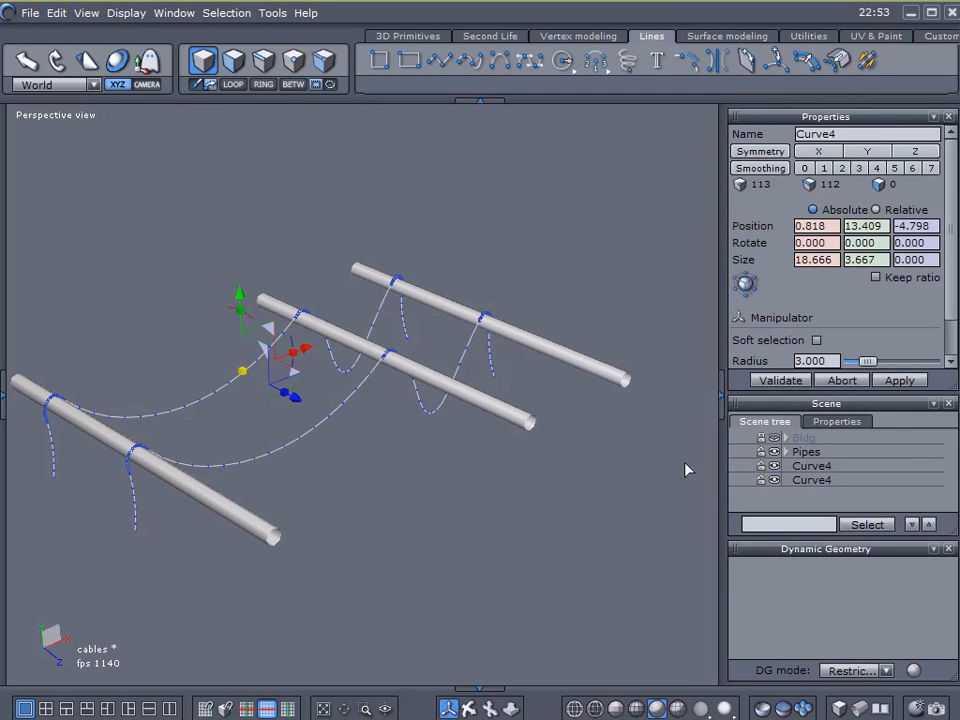
{"action": "left_click", "coordinate": [774, 466]}
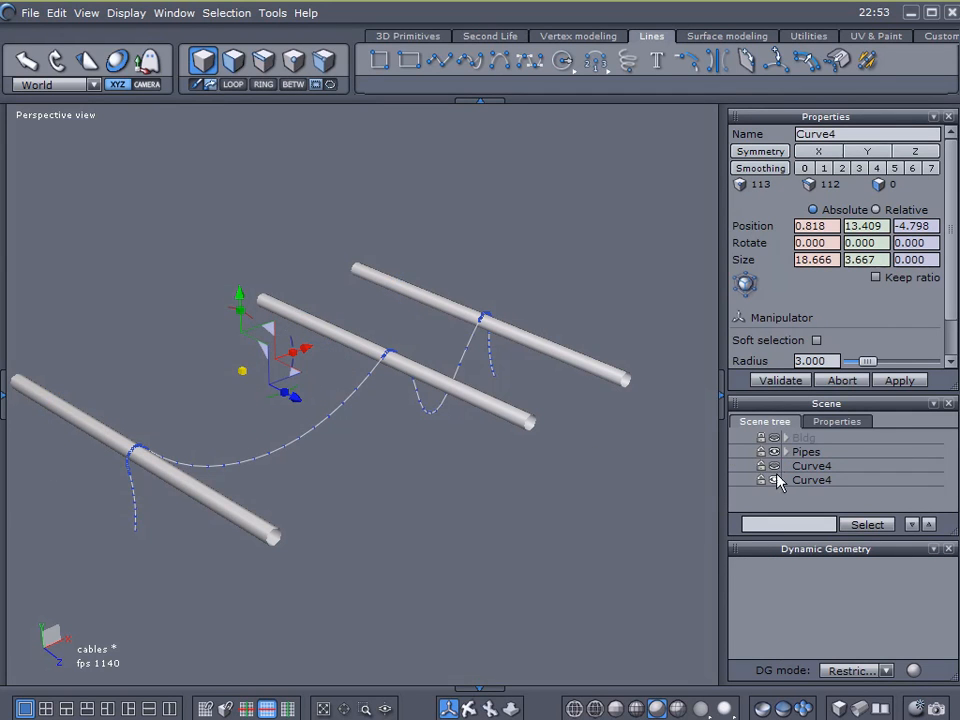
{"action": "left_click", "coordinate": [789, 482]}
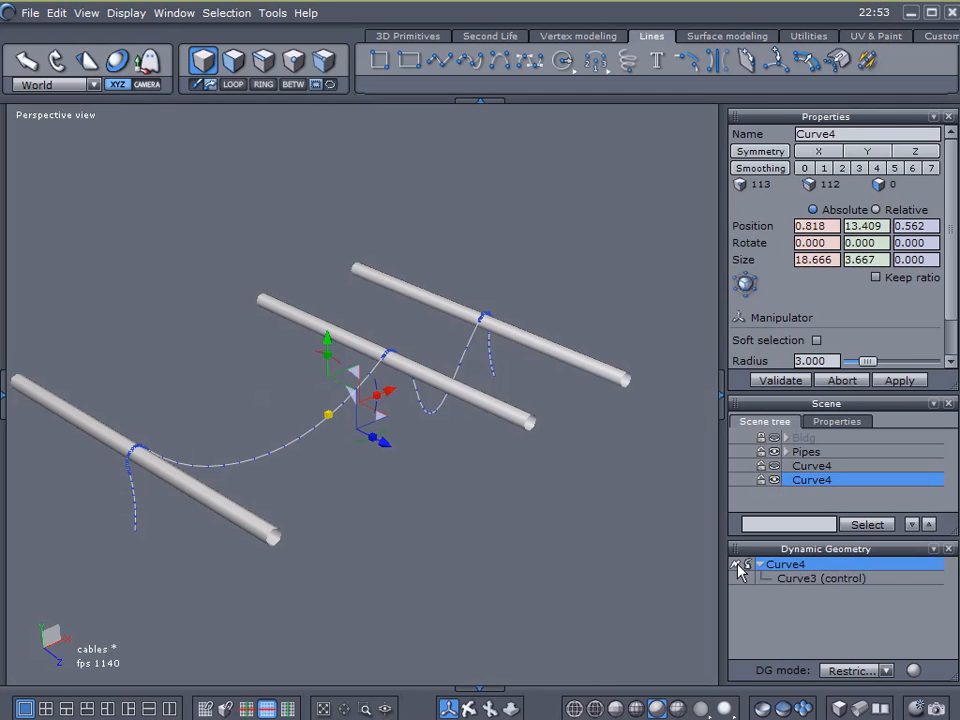
{"action": "left_click", "coordinate": [737, 566]}
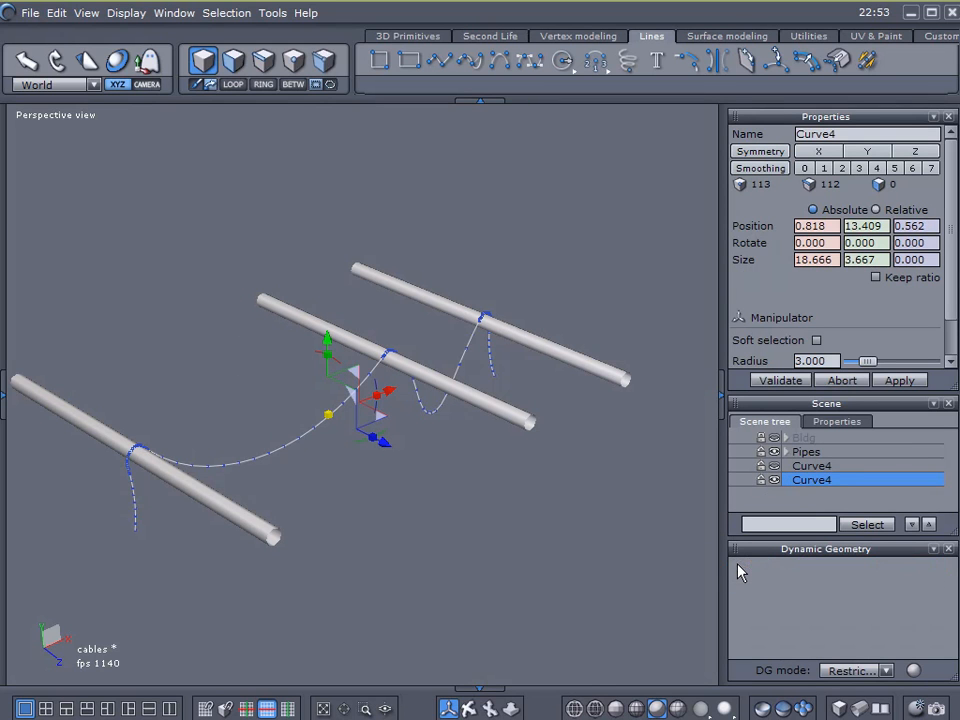
Apply Thickness to the original cable curve with a value of 0.167 and 8 points.
{"action": "middle_click_drag", "start_coordinate": [630, 398], "coordinate": [591, 368]}
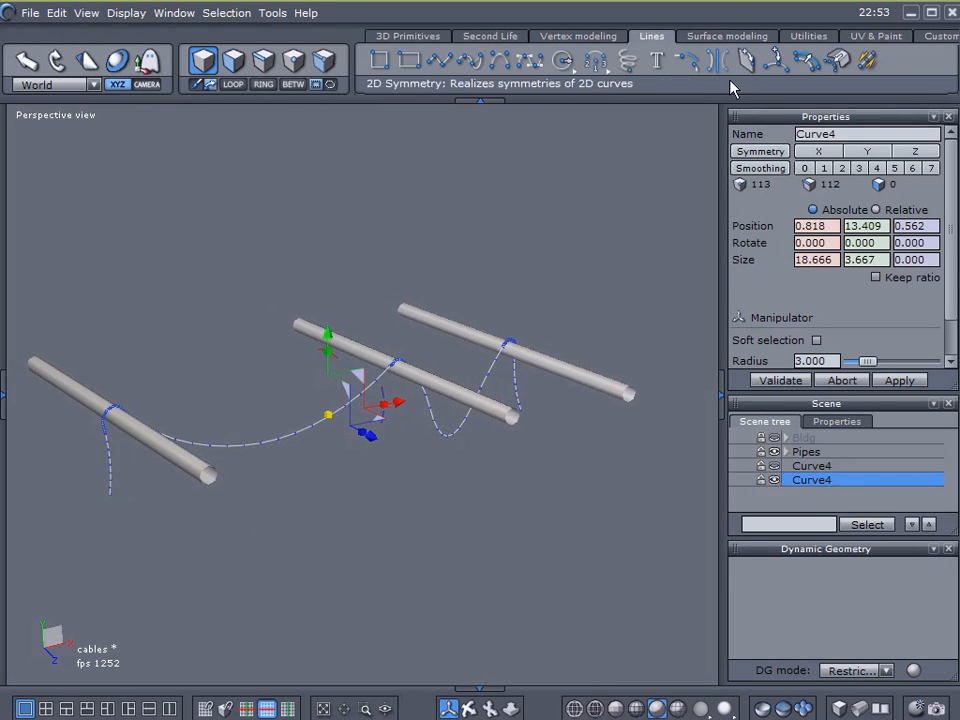
{"action": "left_click", "coordinate": [739, 37]}
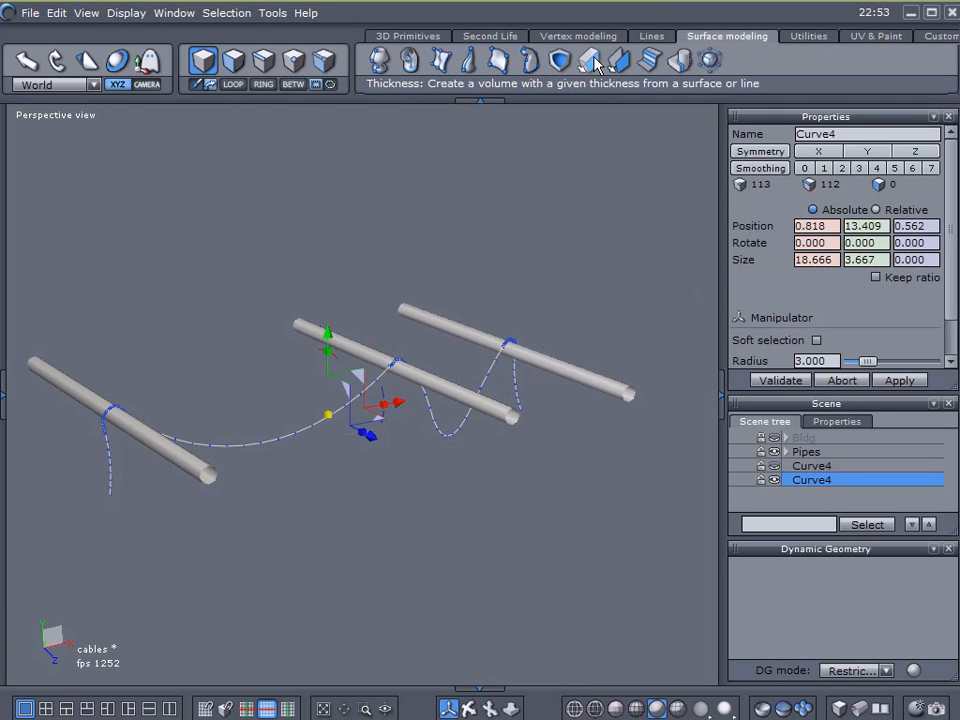
{"action": "left_click", "coordinate": [597, 64]}
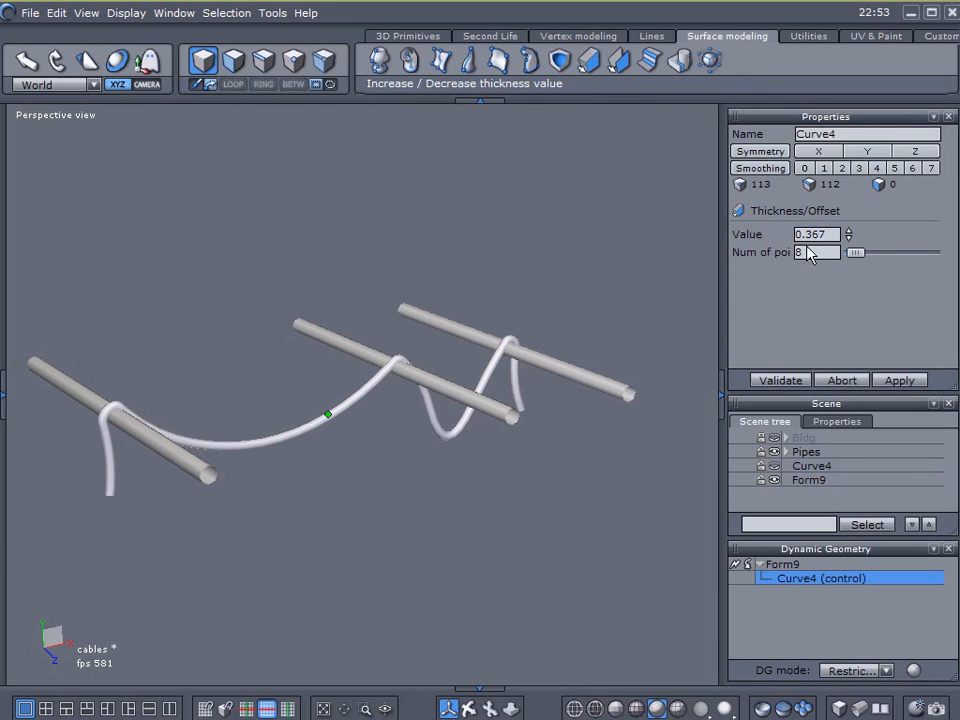
{"action": "scroll", "coordinate": [823, 234], "scroll_direction": "down", "scroll_amount": 3}
{"action": "scroll", "coordinate": [824, 234], "scroll_direction": "up", "scroll_amount": 2}
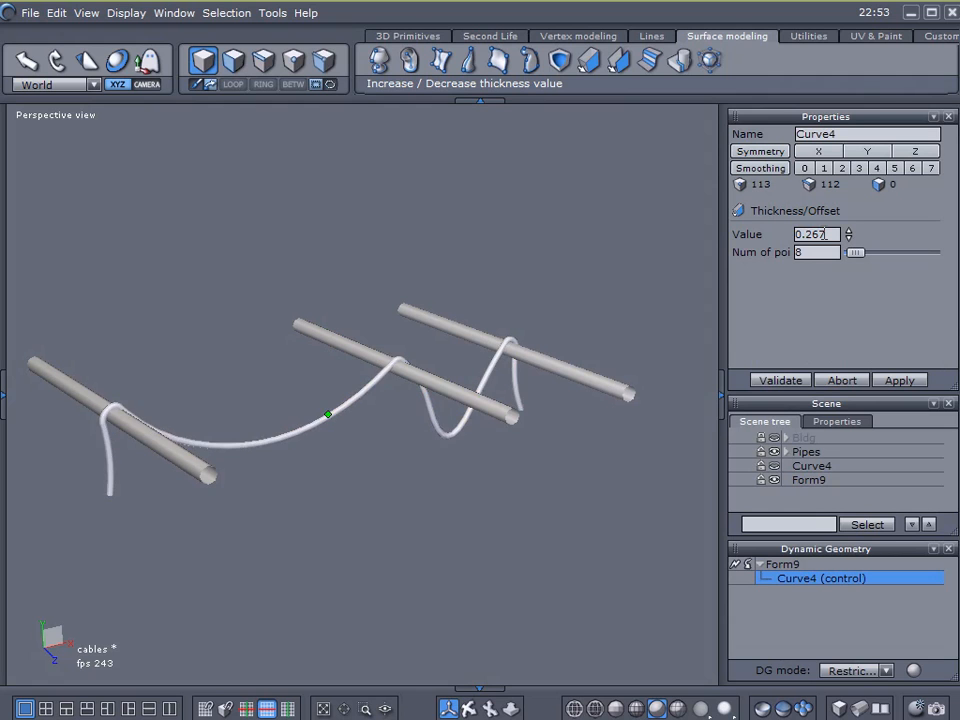
{"action": "scroll", "coordinate": [823, 234], "scroll_direction": "down", "scroll_amount": 1}
{"action": "scroll", "coordinate": [823, 234], "scroll_direction": "up", "scroll_amount": 1}
{"action": "scroll", "coordinate": [823, 234], "scroll_direction": "down", "scroll_amount": 1}
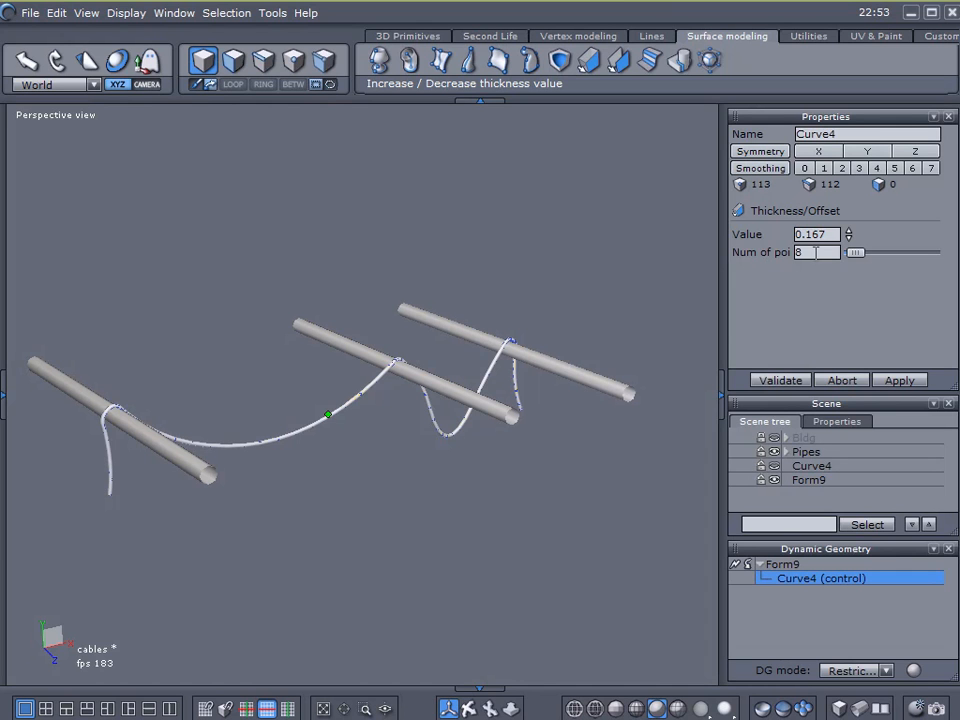
{"action": "left_click", "coordinate": [790, 380]}
Create a new material for the thickened cable.
{"action": "scroll", "coordinate": [449, 400], "scroll_direction": "up", "scroll_amount": 3}
{"action": "scroll", "coordinate": [449, 400], "scroll_direction": "up", "scroll_amount": 2}
{"action": "middle_click_drag", "start_coordinate": [449, 400], "coordinate": [479, 390]}
{"action": "scroll", "coordinate": [407, 388], "scroll_direction": "down", "scroll_amount": 3}
{"action": "scroll", "coordinate": [479, 390], "scroll_direction": "down", "scroll_amount": 3}
{"action": "middle_click_drag", "start_coordinate": [549, 394], "coordinate": [518, 445]}
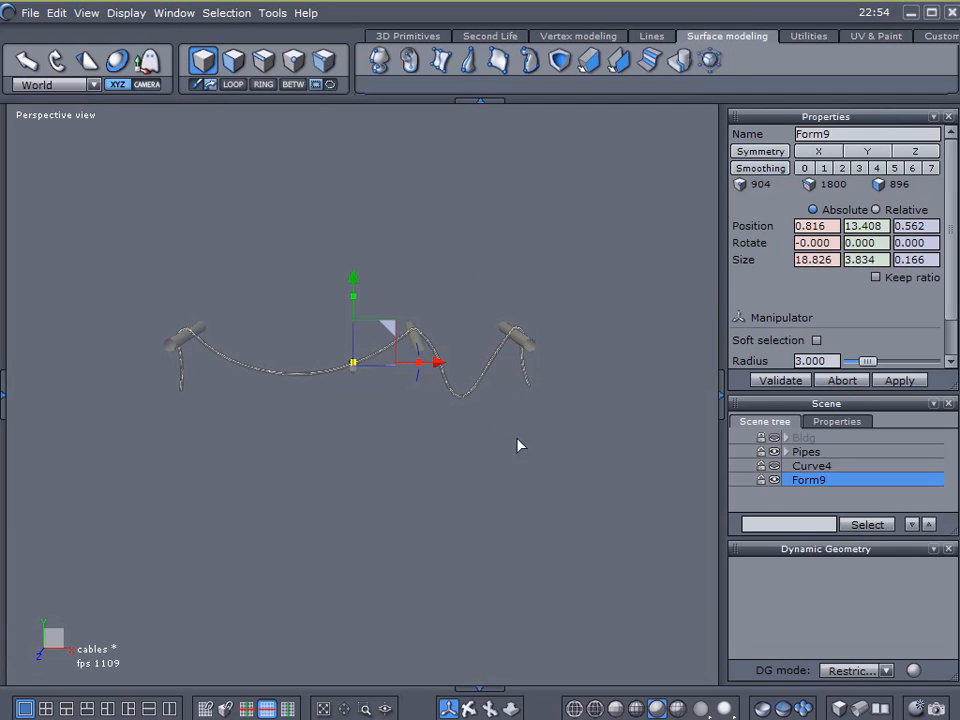
{"action": "left_click", "coordinate": [4, 393]}
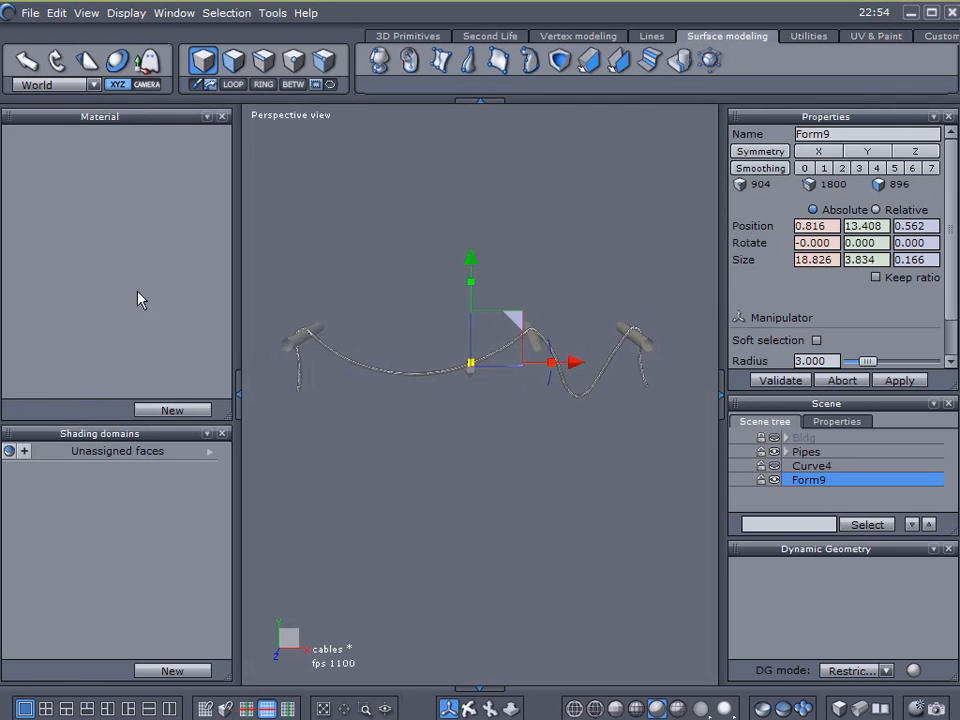
{"action": "left_click", "coordinate": [177, 408]}
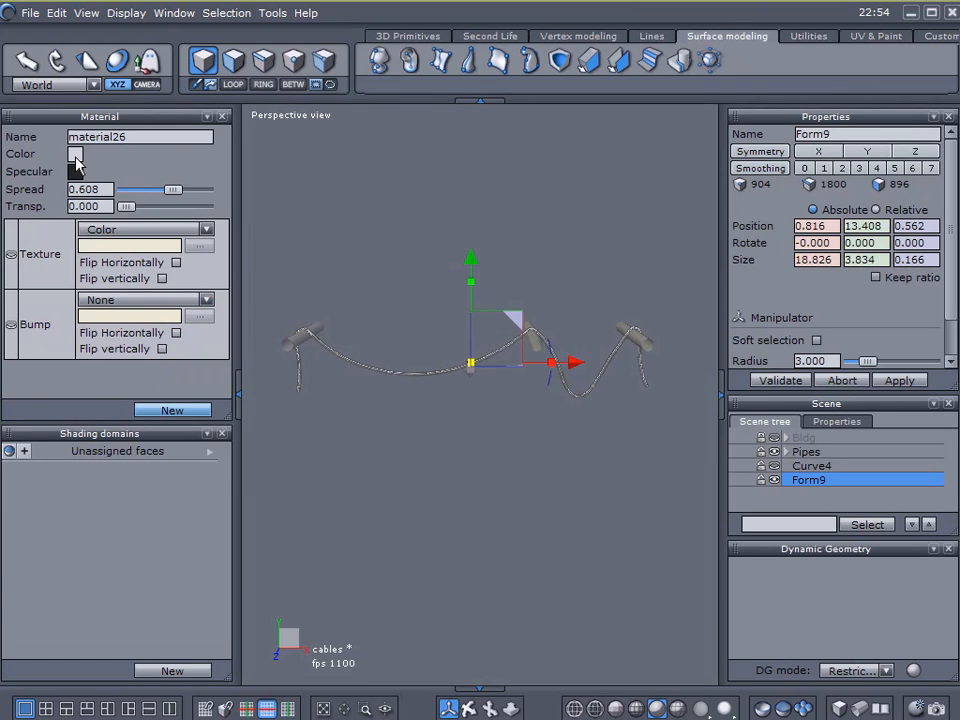
Set the cable material's color to blue with Red 71, Green 152 and Blue 244.
{"action": "left_click", "coordinate": [77, 157]}
{"action": "left_click", "coordinate": [194, 210]}
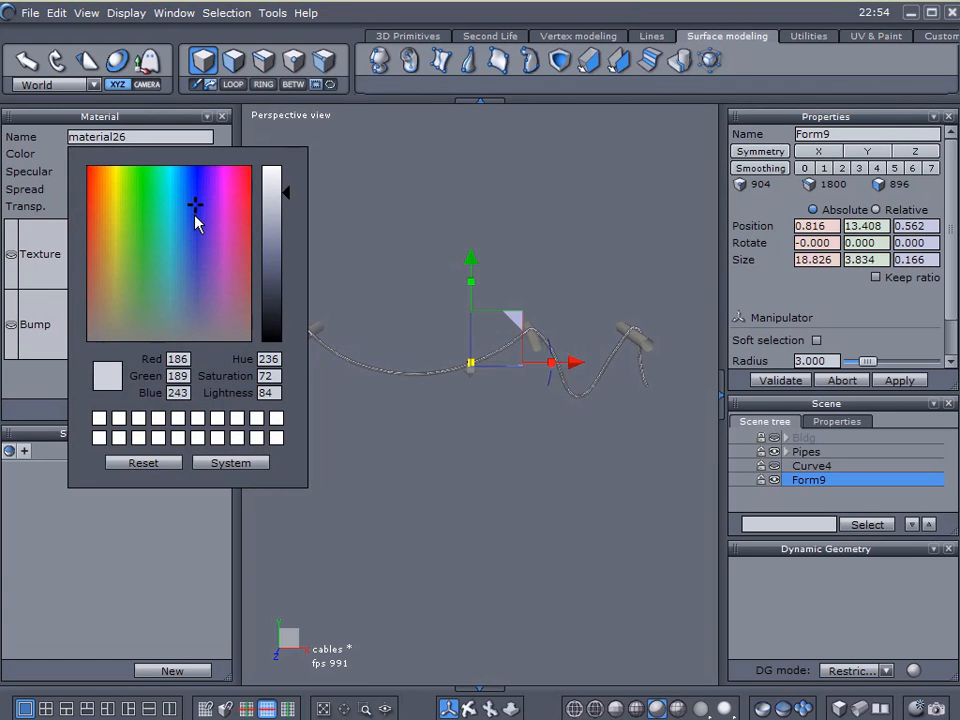
{"action": "left_click", "coordinate": [271, 221]}
{"action": "left_click", "coordinate": [271, 231]}
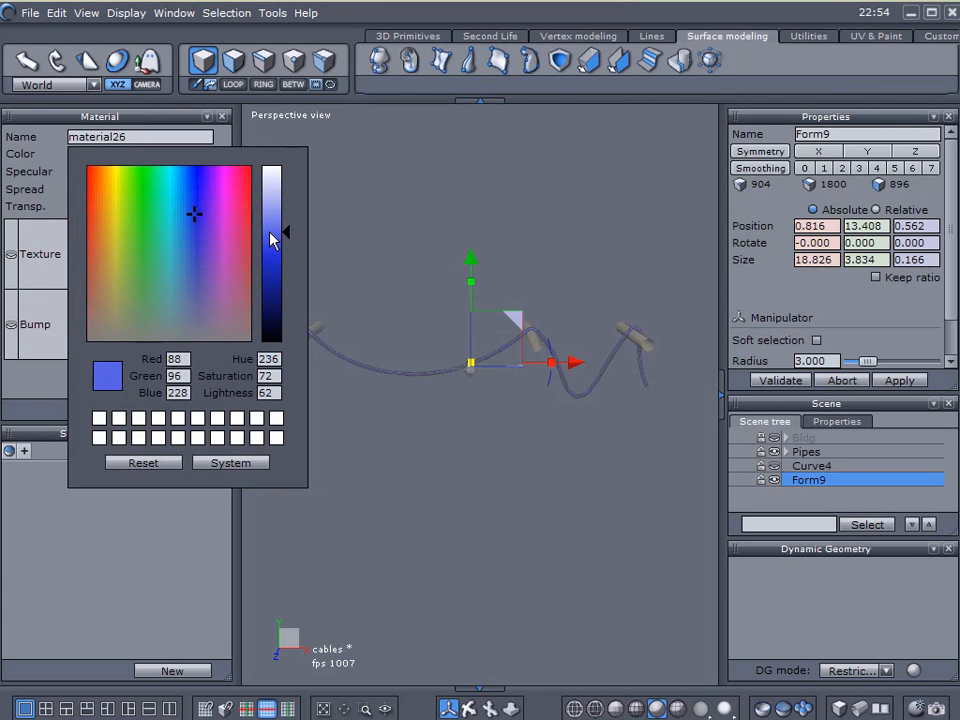
{"action": "left_click", "coordinate": [183, 184]}
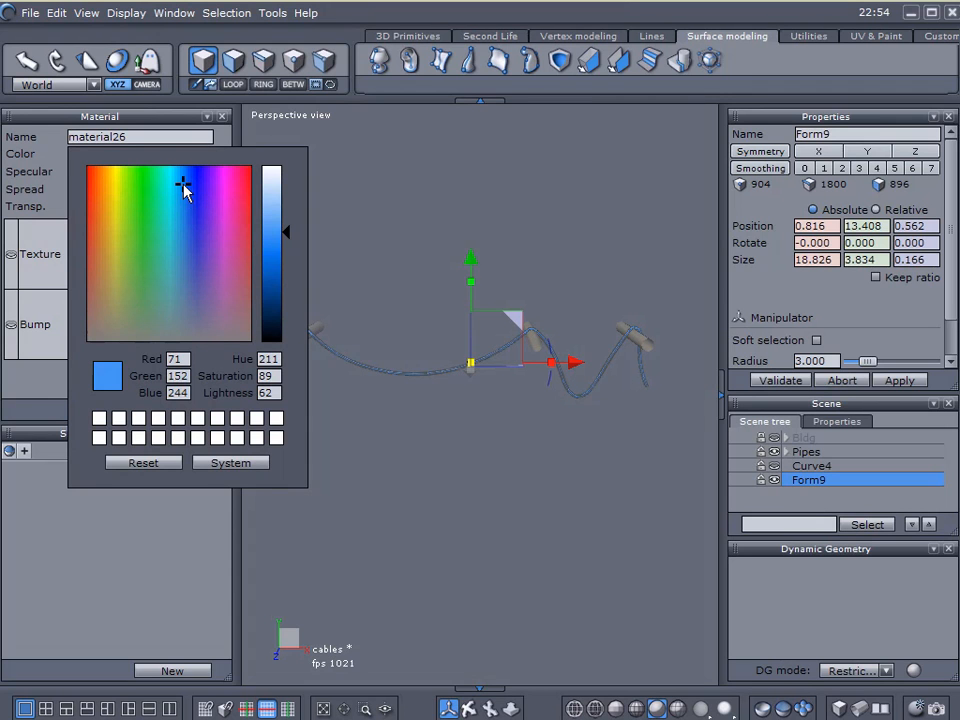
{"action": "left_click", "coordinate": [240, 390]}
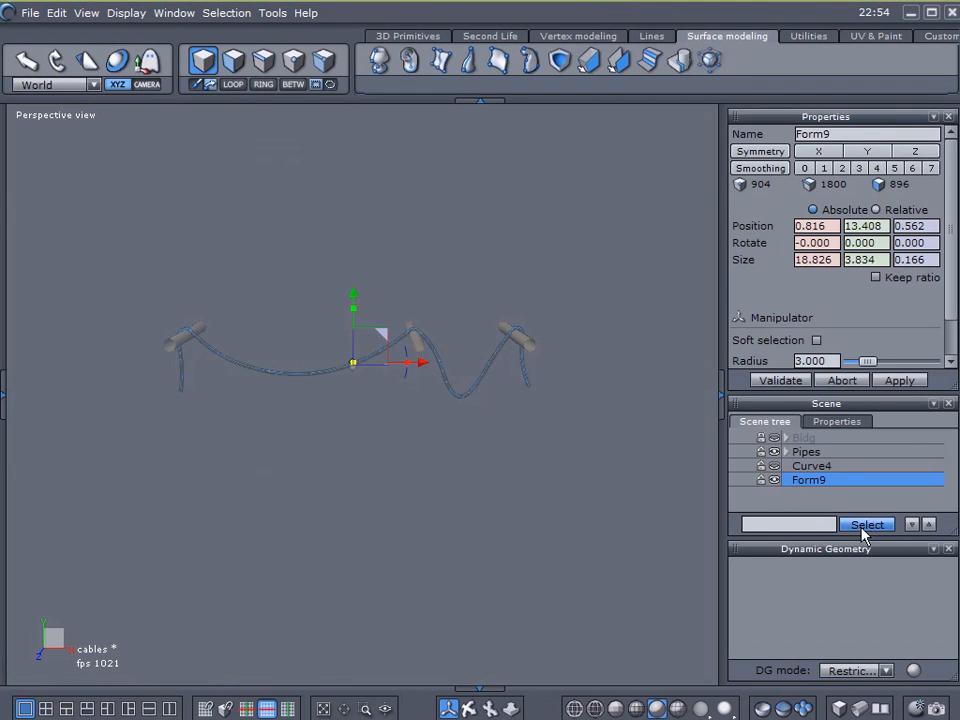
Deselect and lock the blue cable, and make the copied curve visible again.
{"action": "left_click", "coordinate": [838, 508]}
{"action": "middle_click_drag", "start_coordinate": [626, 454], "coordinate": [502, 492]}
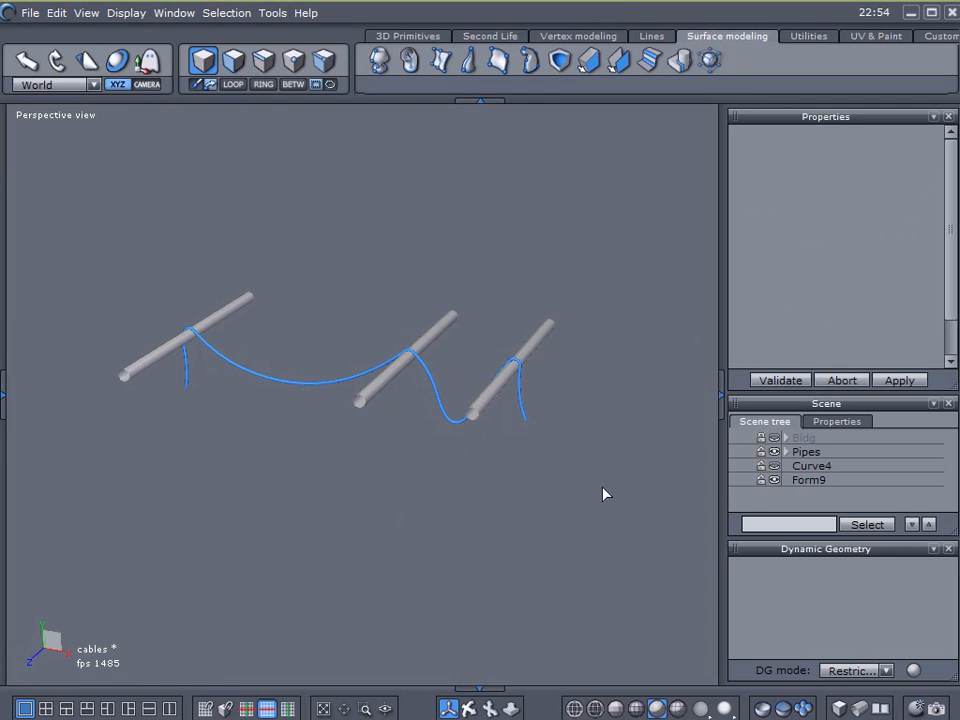
{"action": "left_click", "coordinate": [774, 480]}
{"action": "left_click", "coordinate": [774, 466]}
Select the copied cable curve and collapse its dynamic geometry.
{"action": "middle_click_drag", "start_coordinate": [402, 485], "coordinate": [317, 360]}
{"action": "scroll", "coordinate": [317, 360], "scroll_direction": "up", "scroll_amount": 5}
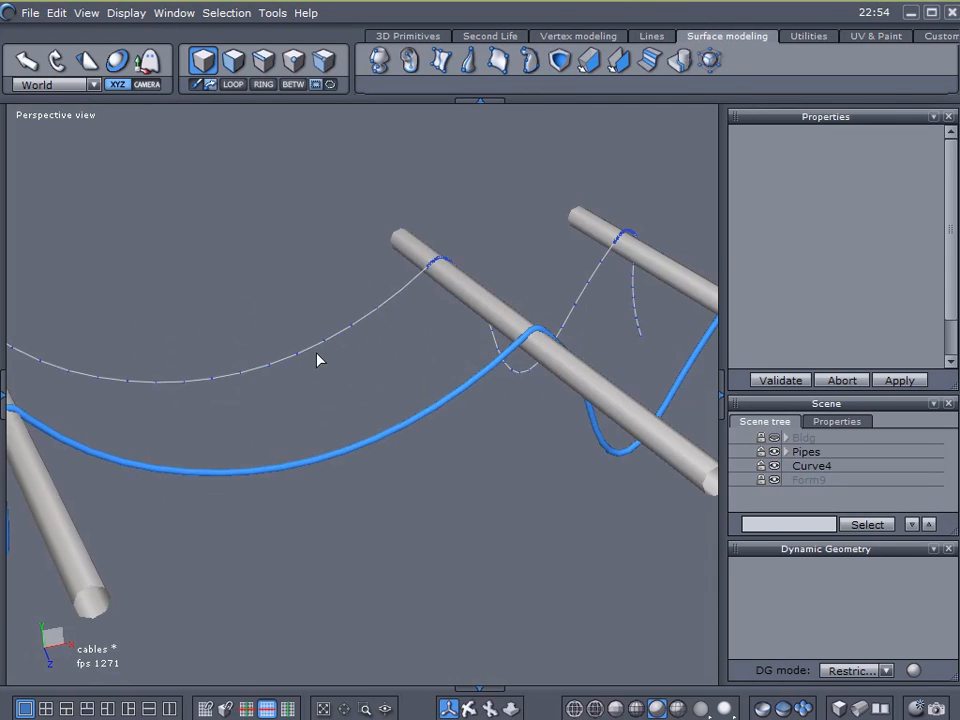
{"action": "left_click", "coordinate": [790, 467]}
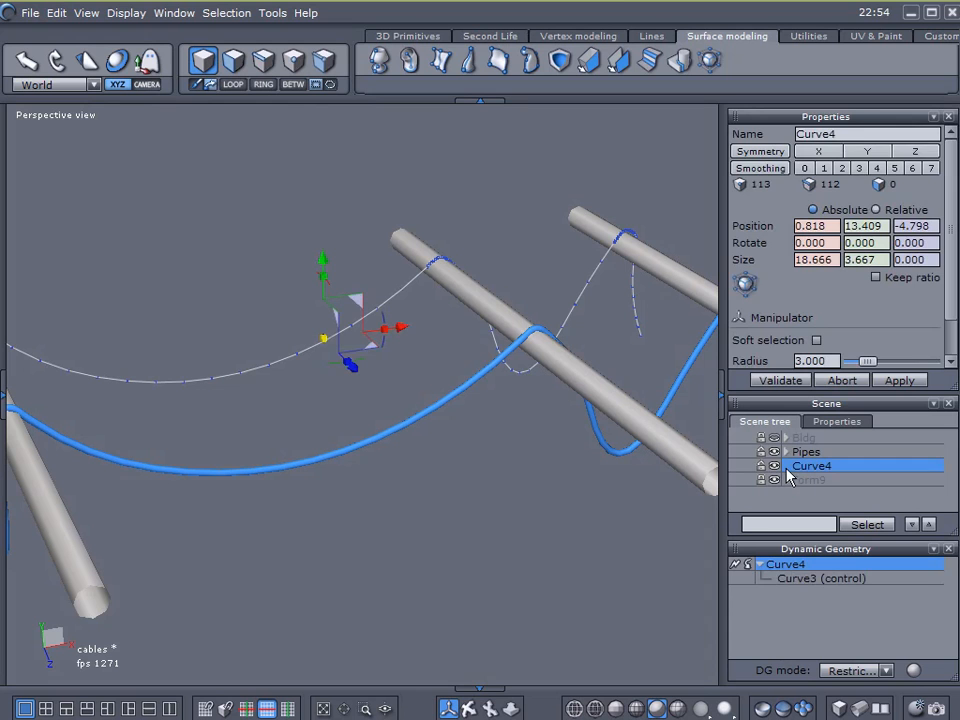
{"action": "left_click", "coordinate": [739, 564]}
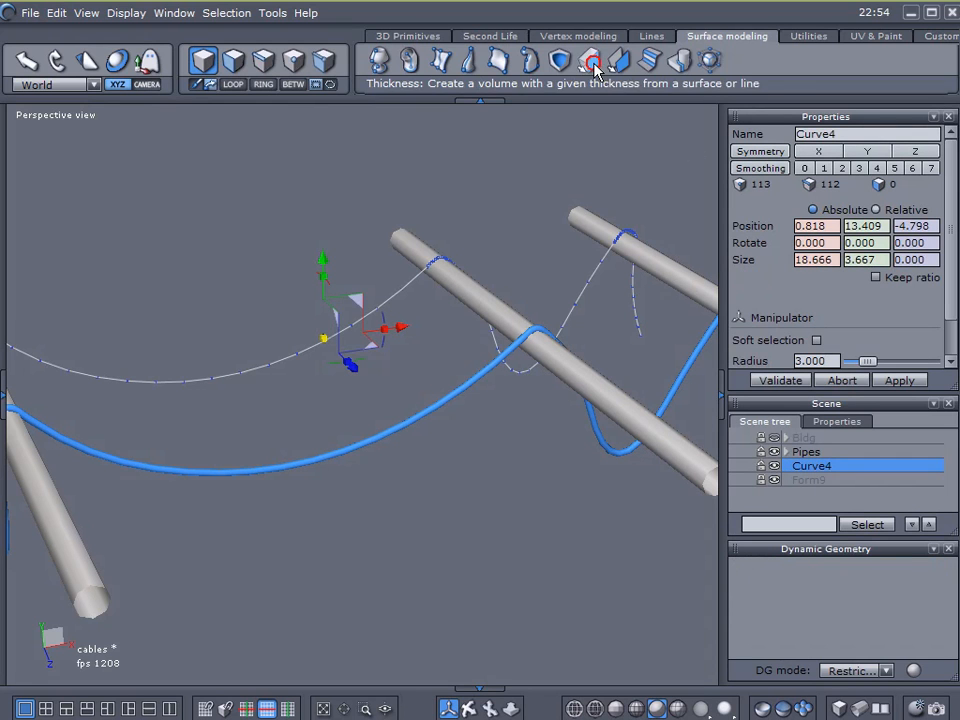
Thicken the copied cable curve with a thickness of 0.267 and 5 points around its section.
{"action": "left_click", "coordinate": [589, 60]}
{"action": "left_click", "coordinate": [829, 234]}
{"action": "scroll", "coordinate": [830, 234], "scroll_direction": "down", "scroll_amount": 1}
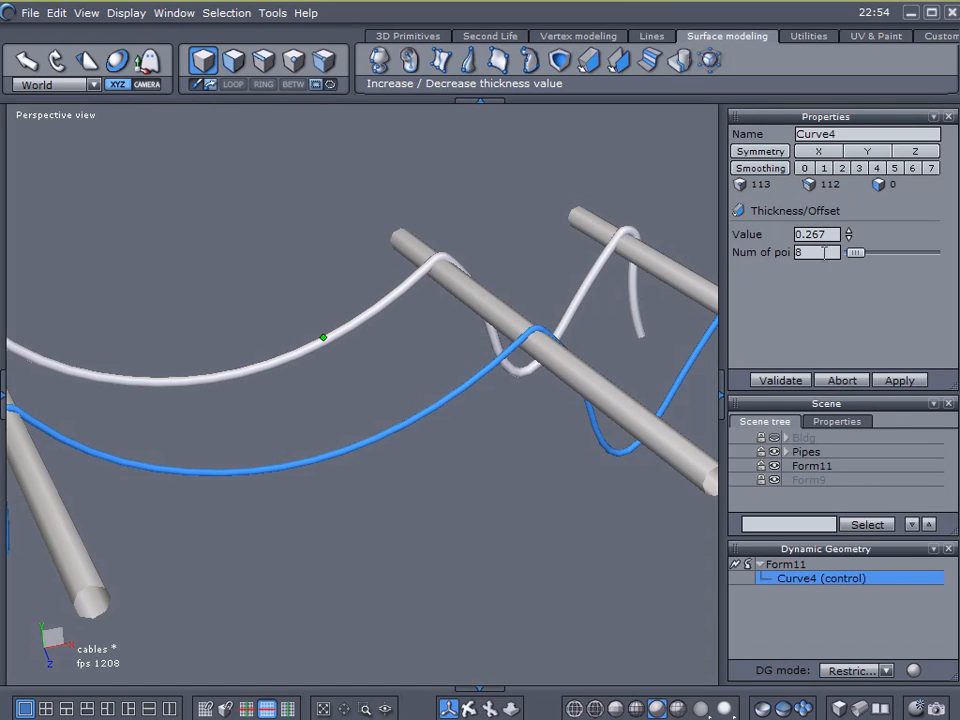
{"action": "scroll", "coordinate": [824, 252], "scroll_direction": "down", "scroll_amount": 3}
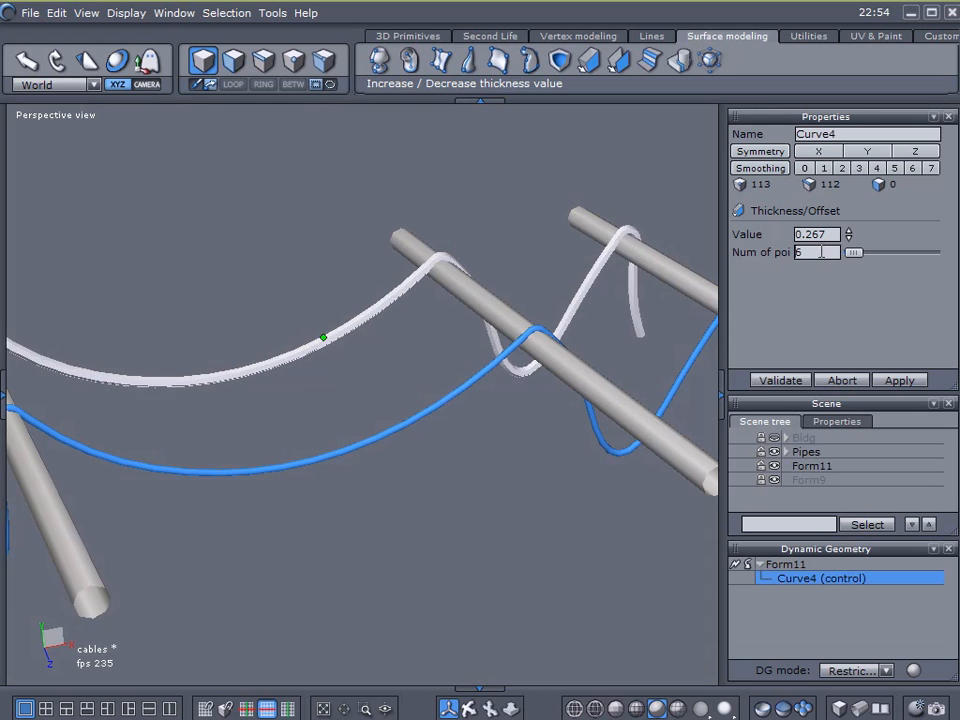
{"action": "left_click", "coordinate": [780, 380]}
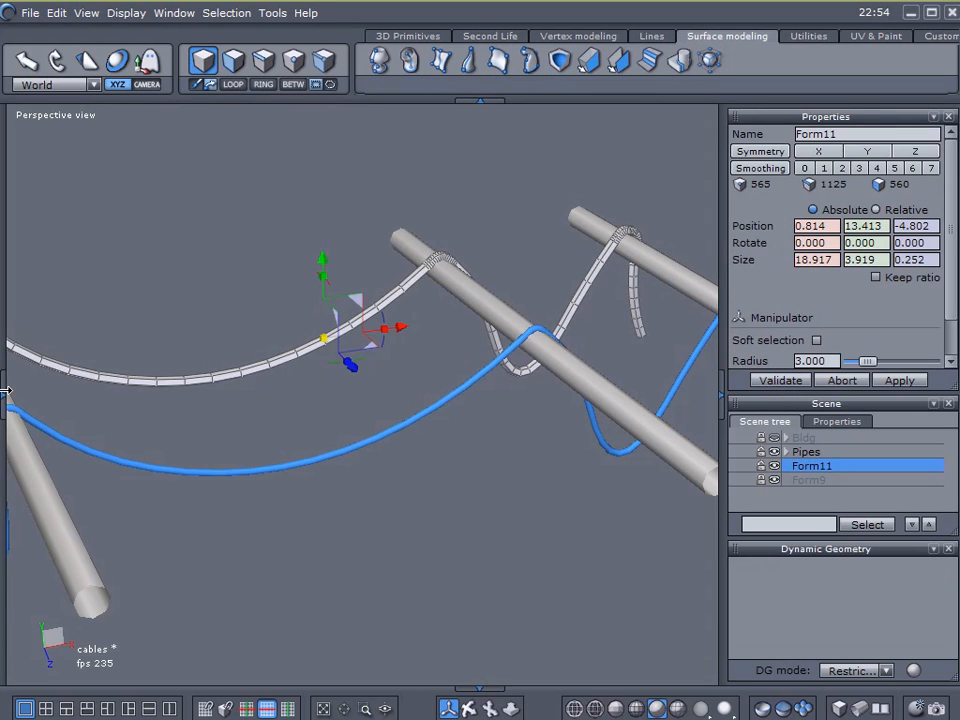
Create a new material for the second thickened cable and color it violet-blue.
{"action": "mouse_move", "coordinate": [4, 390]}
{"action": "left_click", "coordinate": [148, 410]}
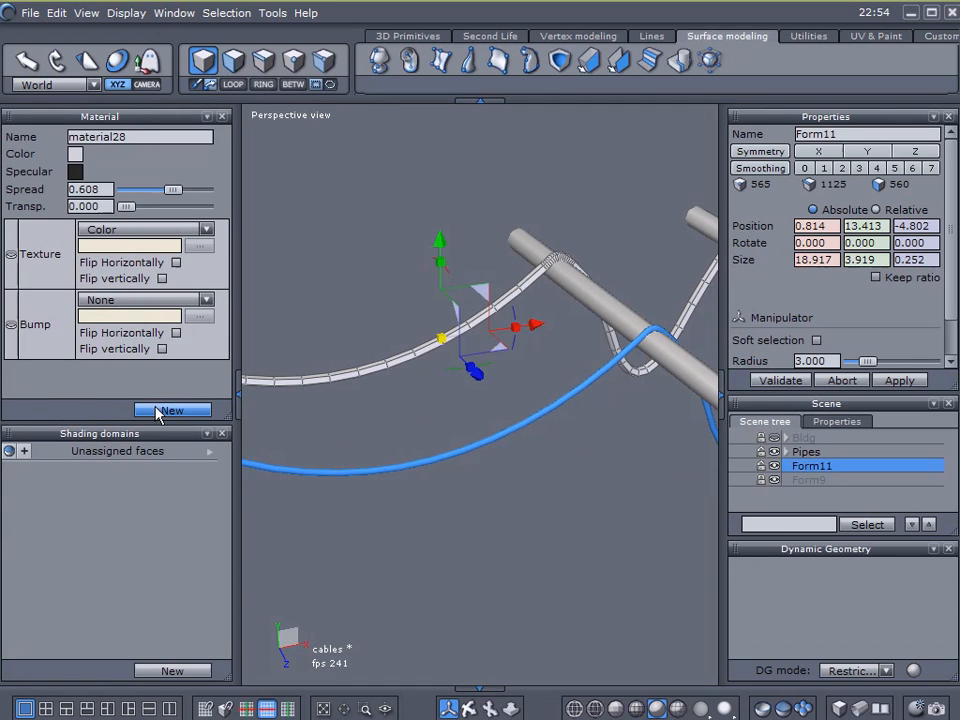
{"action": "left_click", "coordinate": [150, 410]}
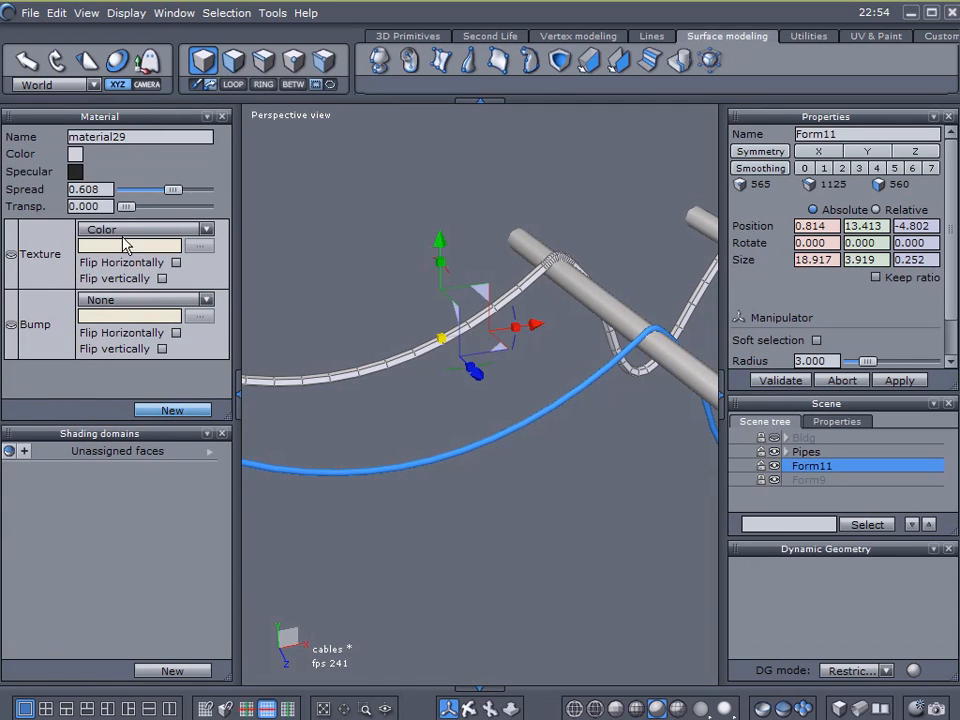
{"action": "left_click", "coordinate": [76, 154]}
{"action": "left_click", "coordinate": [194, 207]}
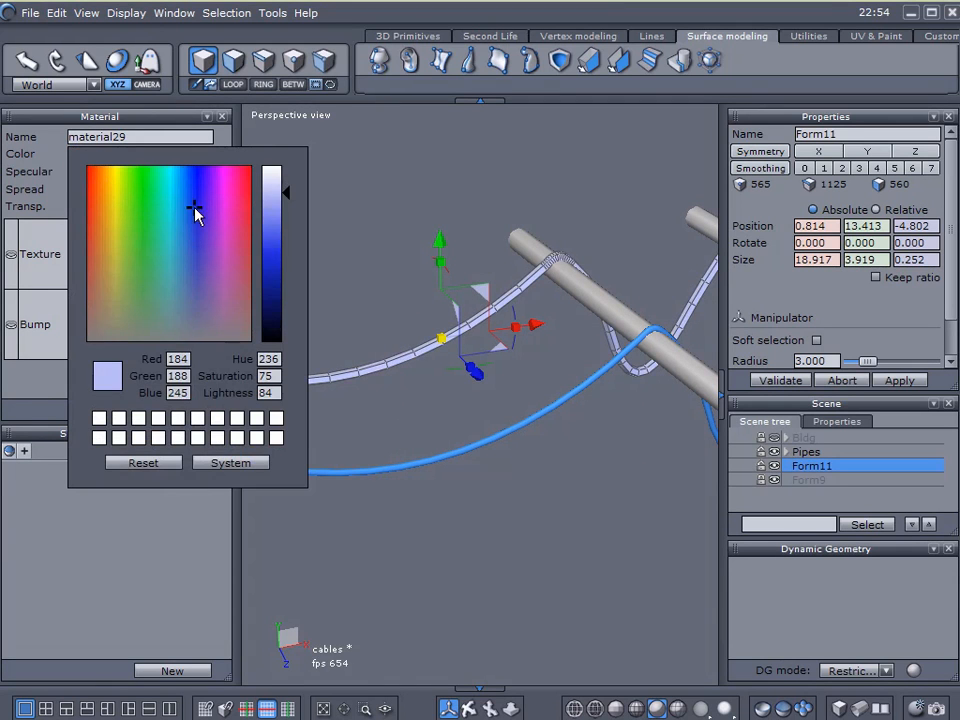
{"action": "left_click_drag", "start_coordinate": [268, 226], "coordinate": [272, 250]}
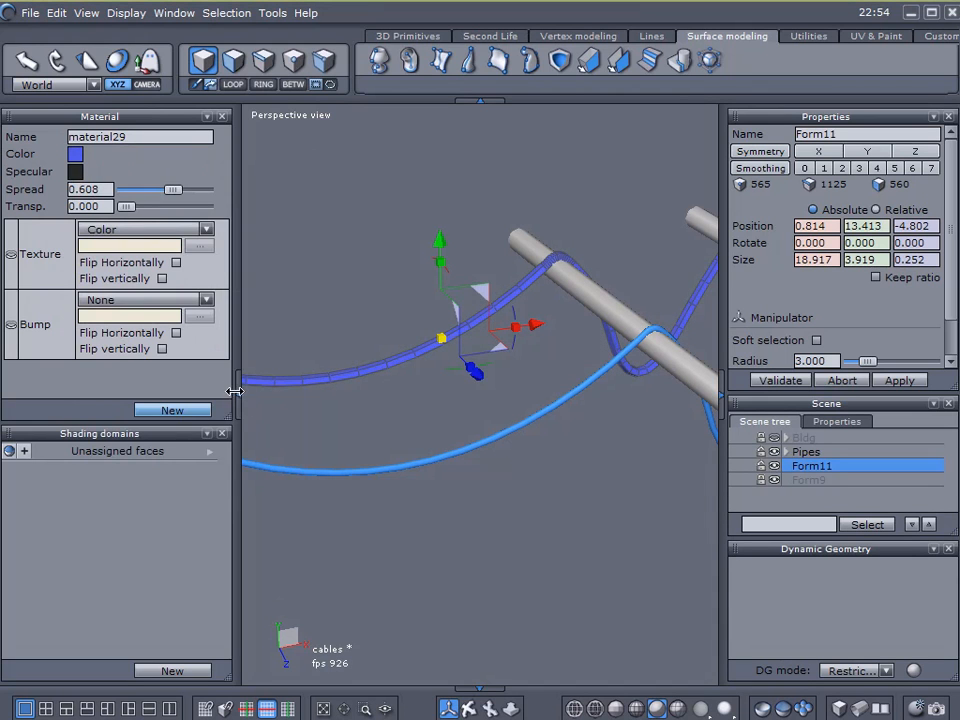
{"action": "left_click", "coordinate": [238, 391]}
Inspect the second cable's thickness around the pipes, undo it back to the bare curve and collapse its dynamic geometry.
{"action": "left_click", "coordinate": [829, 579]}
{"action": "left_click_drag", "start_coordinate": [548, 488], "coordinate": [432, 427], "text": "alt"}
{"action": "scroll", "coordinate": [460, 426], "scroll_direction": "up", "scroll_amount": 2}
{"action": "scroll", "coordinate": [445, 423], "scroll_direction": "down", "scroll_amount": 2}
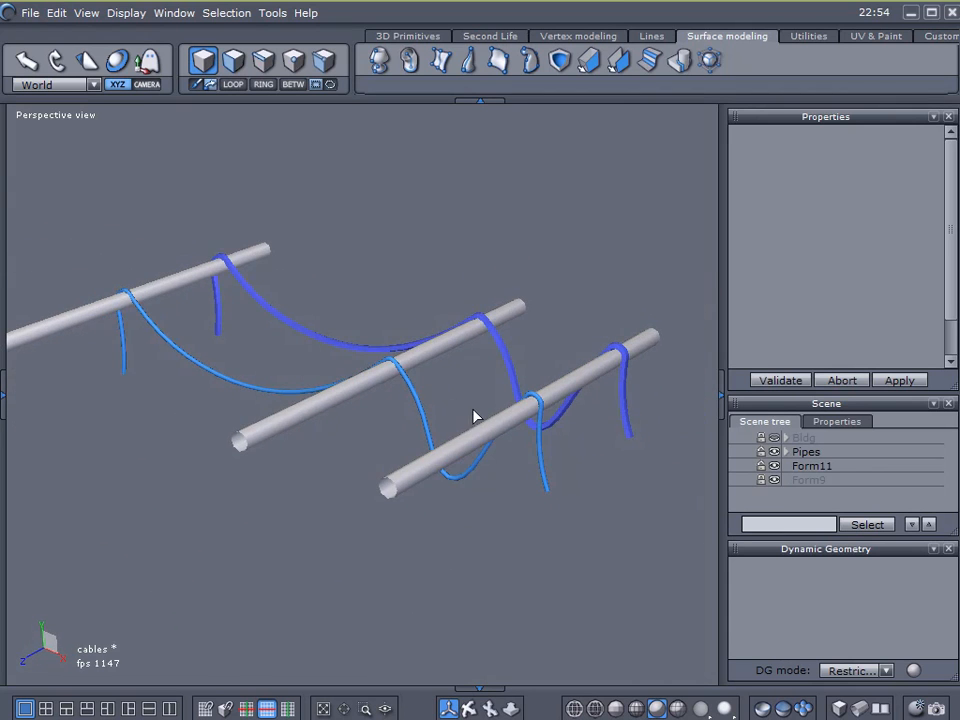
{"action": "scroll", "coordinate": [592, 395], "scroll_direction": "up", "scroll_amount": 3}
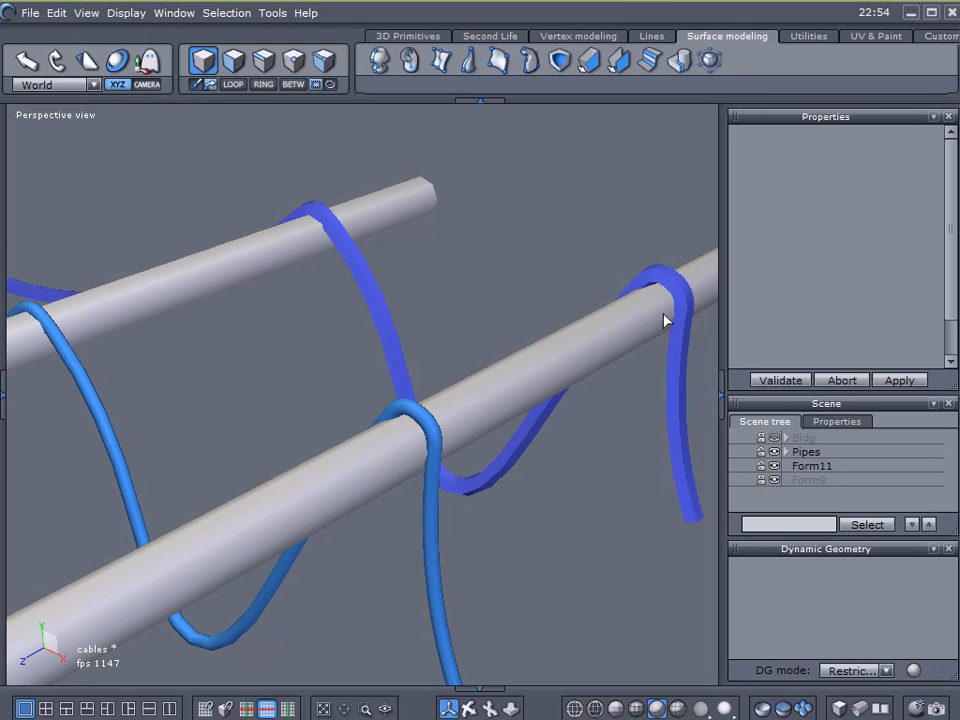
{"action": "key", "text": "ctrl+z"}
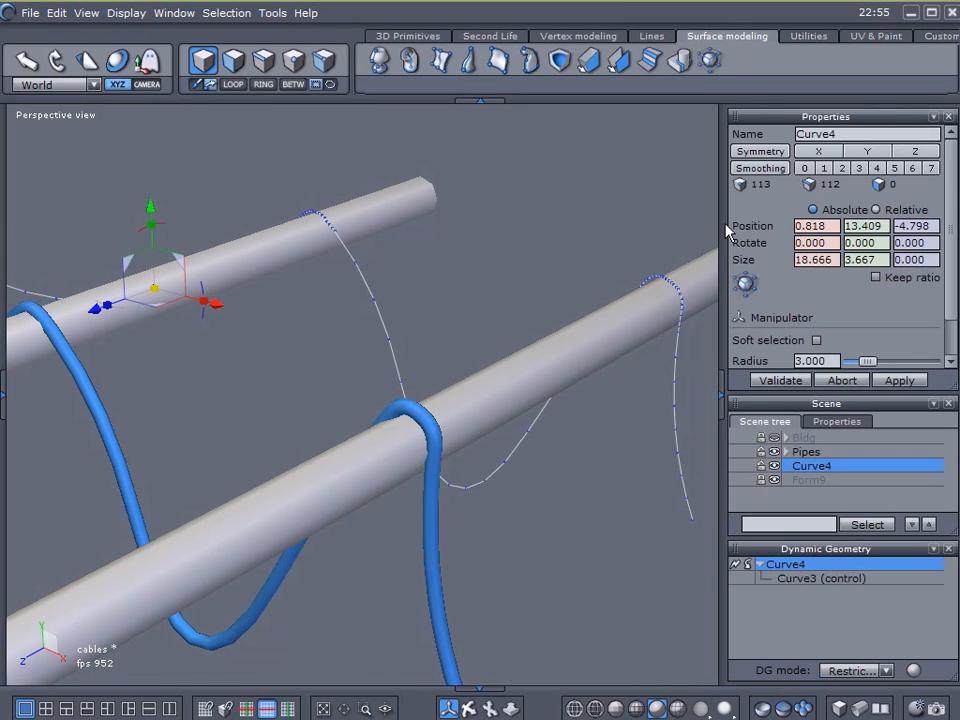
{"action": "left_click", "coordinate": [737, 564]}
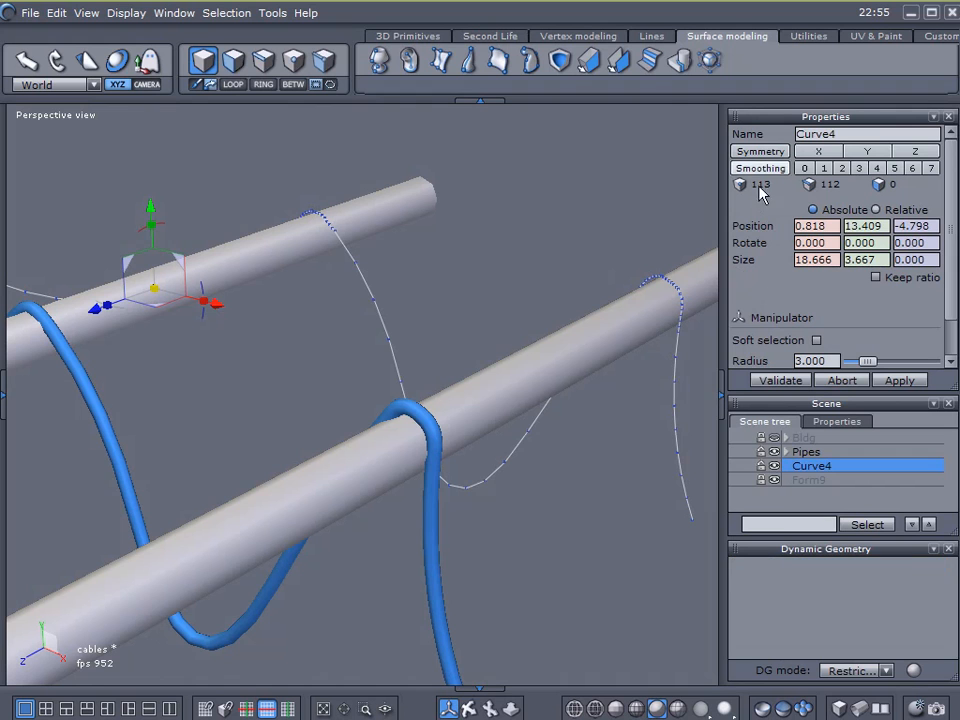
Thicken the copied cable curve again with a thickness of 0.167 and 5 points around its section.
{"action": "left_click", "coordinate": [589, 60]}
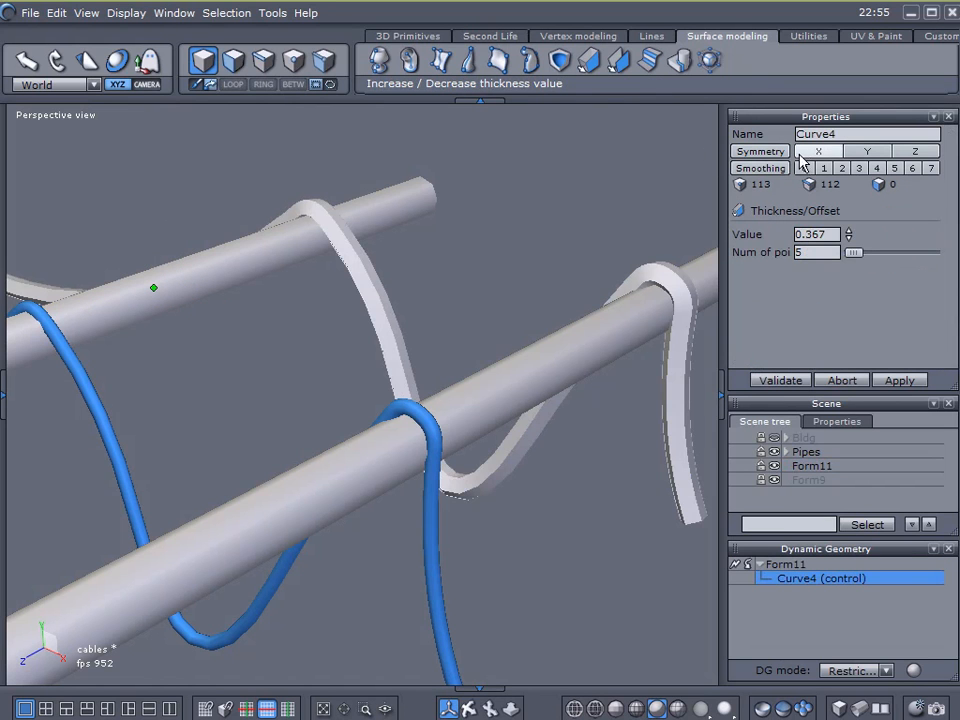
{"action": "left_click", "coordinate": [825, 234]}
{"action": "scroll", "coordinate": [825, 234], "scroll_direction": "down", "scroll_amount": 2}
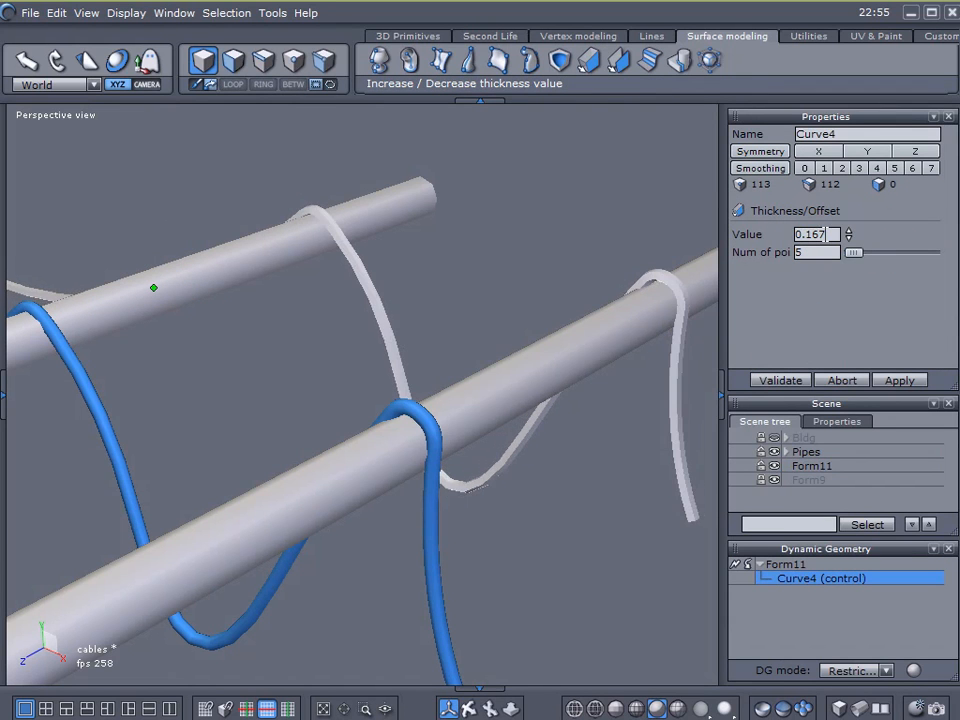
{"action": "left_click", "coordinate": [782, 379]}
Create a new material for the thinner second cable and color it dark blue.
{"action": "left_click", "coordinate": [6, 394]}
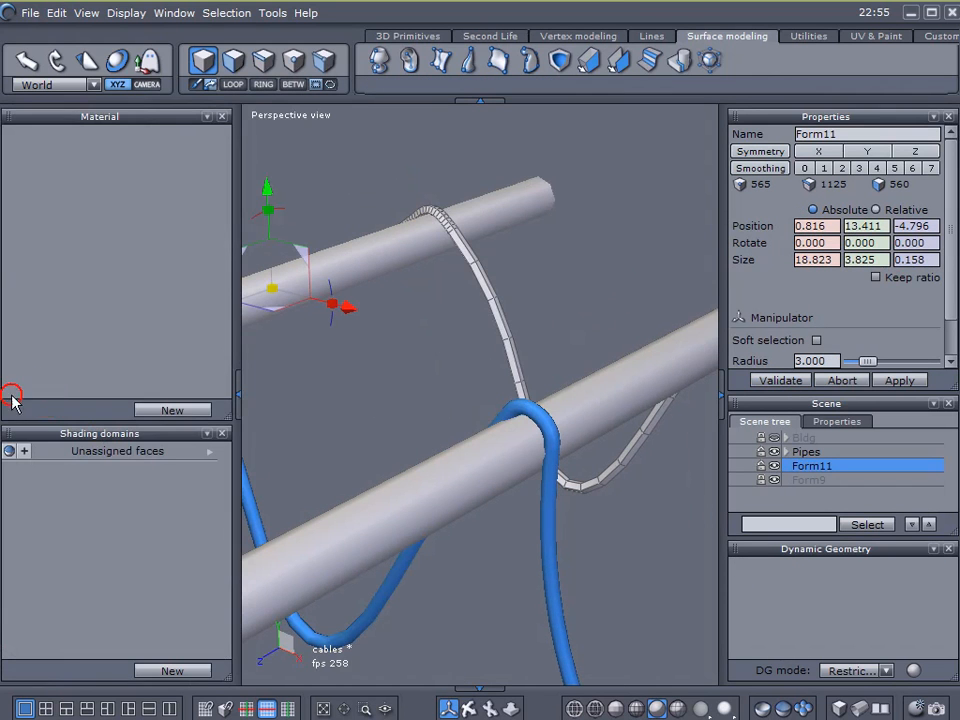
{"action": "left_click", "coordinate": [180, 408]}
{"action": "left_click", "coordinate": [75, 154]}
{"action": "left_click", "coordinate": [191, 223]}
{"action": "left_click_drag", "start_coordinate": [266, 232], "coordinate": [278, 258]}
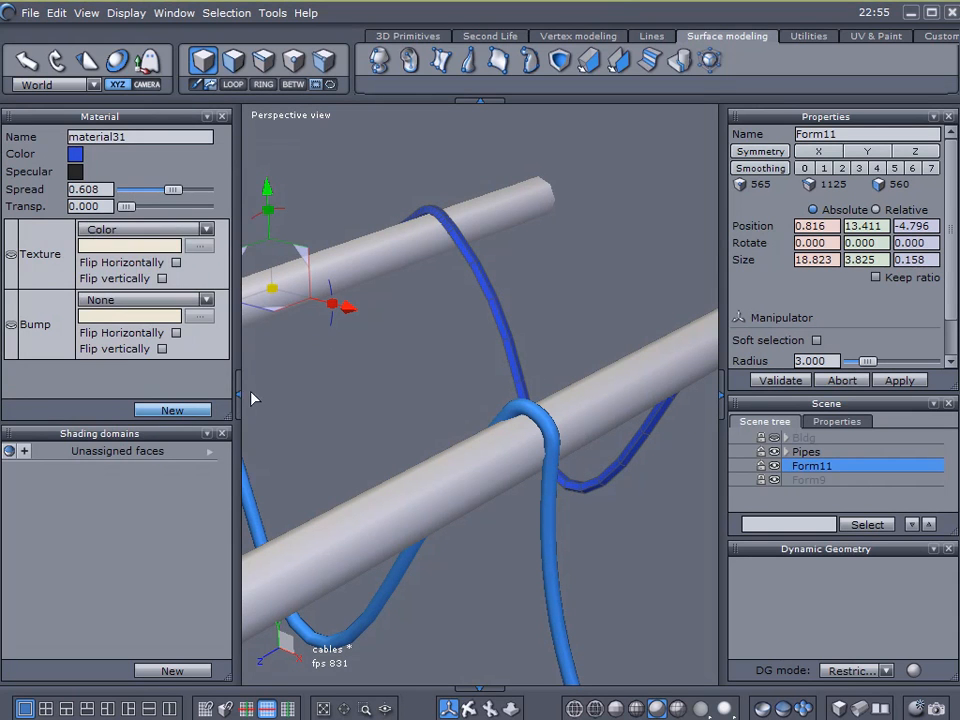
{"action": "left_click", "coordinate": [239, 396]}
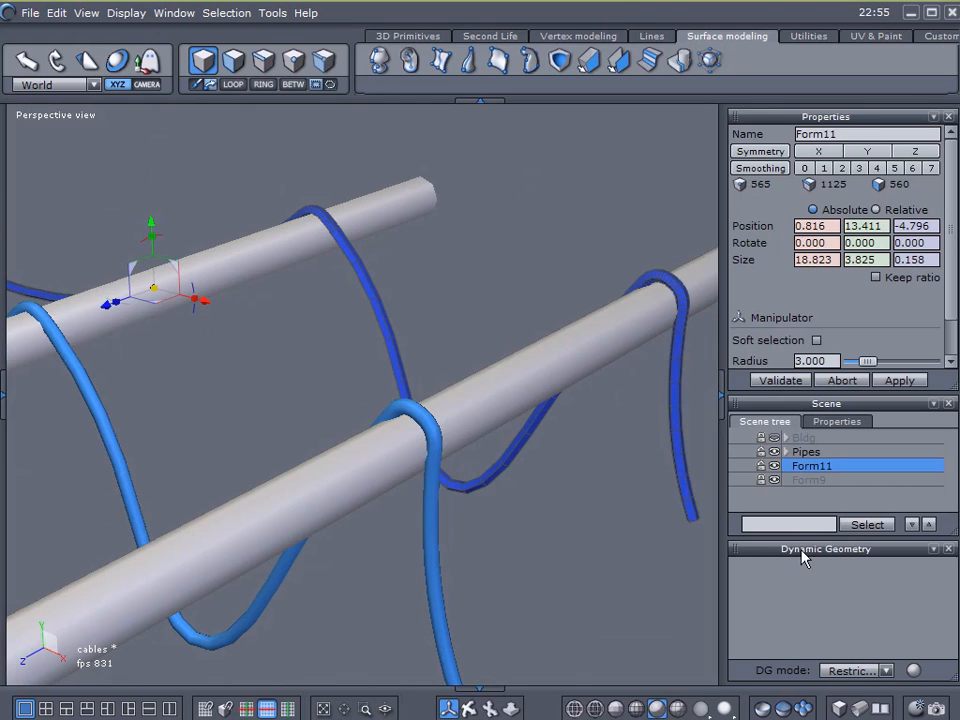
Deselect the dark blue cable and preview both cables hanging over the pipes with refined shading.
{"action": "left_click", "coordinate": [770, 499]}
{"action": "scroll", "coordinate": [551, 431], "scroll_direction": "down", "scroll_amount": 4}
{"action": "left_click_drag", "start_coordinate": [549, 441], "coordinate": [313, 474], "text": "alt"}
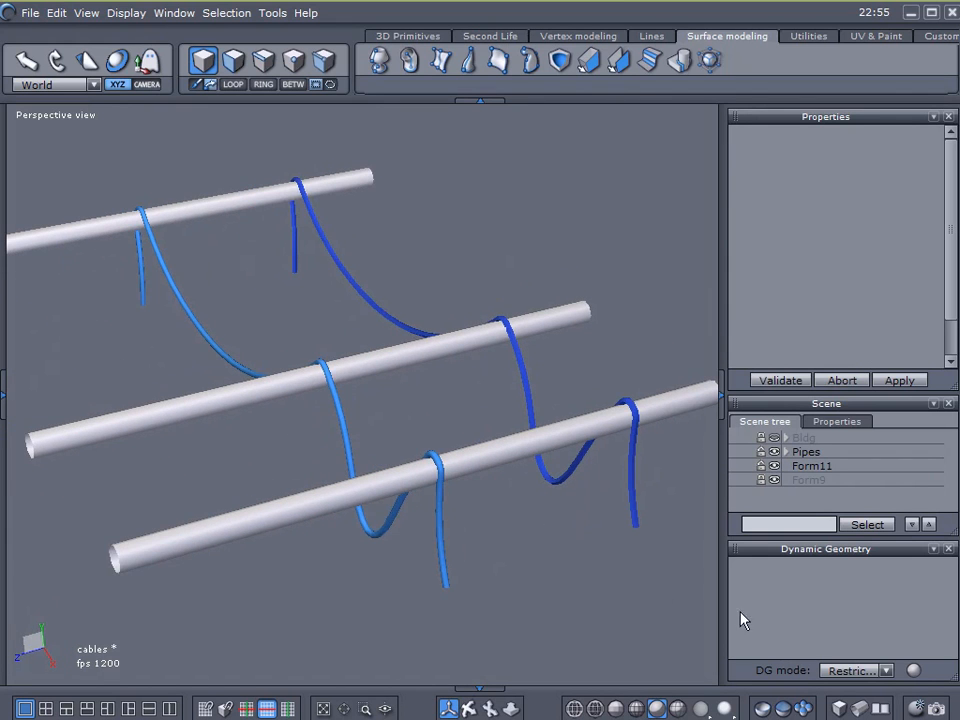
{"action": "left_click", "coordinate": [914, 706]}
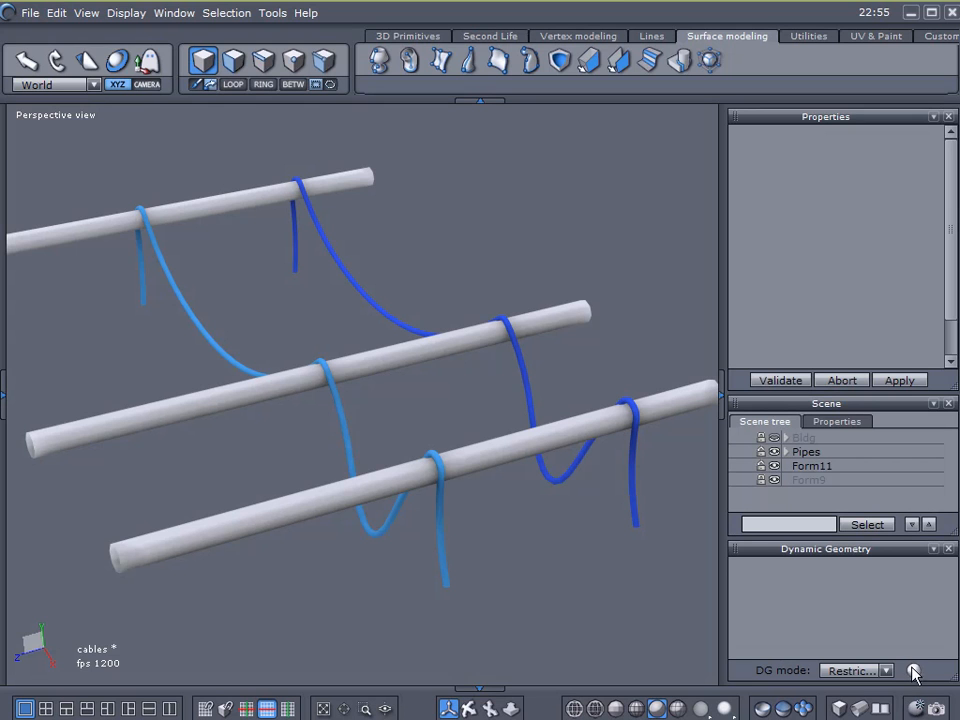
{"action": "left_click_drag", "start_coordinate": [150, 549], "coordinate": [450, 510], "text": "alt"}
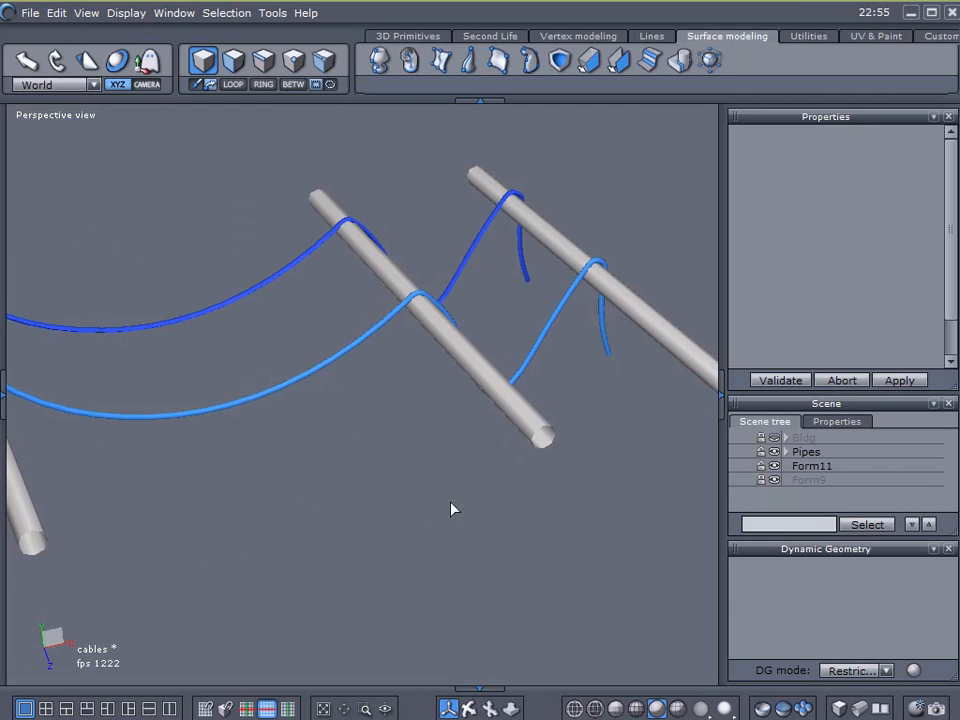
Unlock and select the light blue cable, Form9, and check its face count.
{"action": "left_click", "coordinate": [784, 482]}
{"action": "scroll", "coordinate": [489, 326], "scroll_direction": "up", "scroll_amount": 3}
{"action": "middle_click_drag", "start_coordinate": [543, 316], "coordinate": [484, 364]}
{"action": "left_click_drag", "start_coordinate": [484, 364], "coordinate": [500, 390], "text": "alt"}
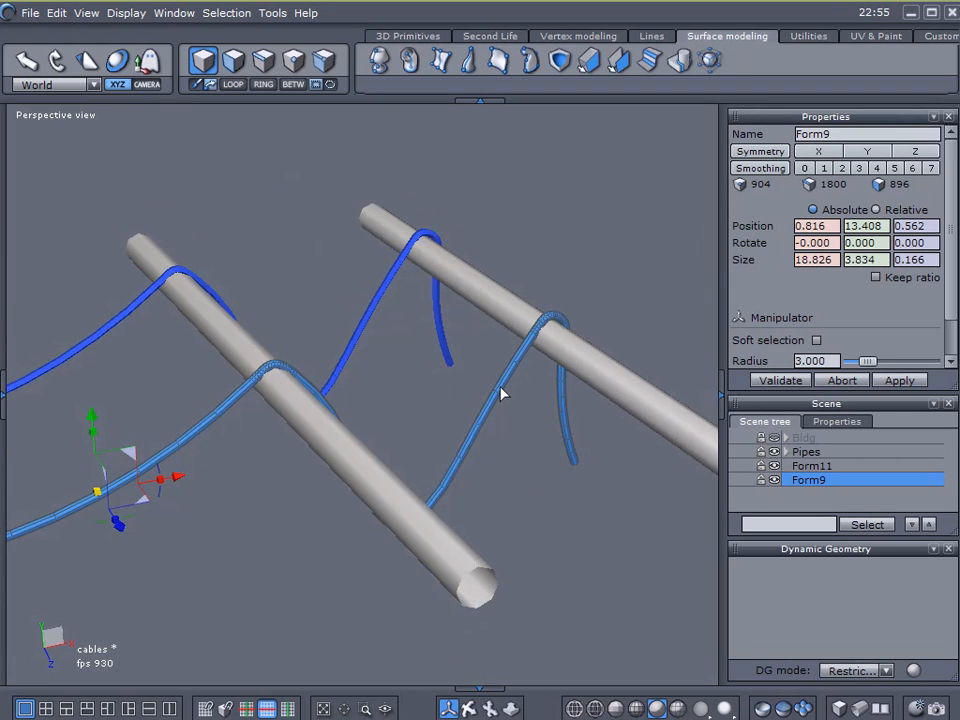
{"action": "key", "text": "ctrl+shift+d"}
{"action": "mouse_move", "coordinate": [927, 177]}
{"action": "left_mouse_down"}
{"action": "mouse_move", "coordinate": [876, 170]}
{"action": "mouse_move", "coordinate": [878, 191]}
{"action": "mouse_move", "coordinate": [926, 186]}
{"action": "left_mouse_up"}
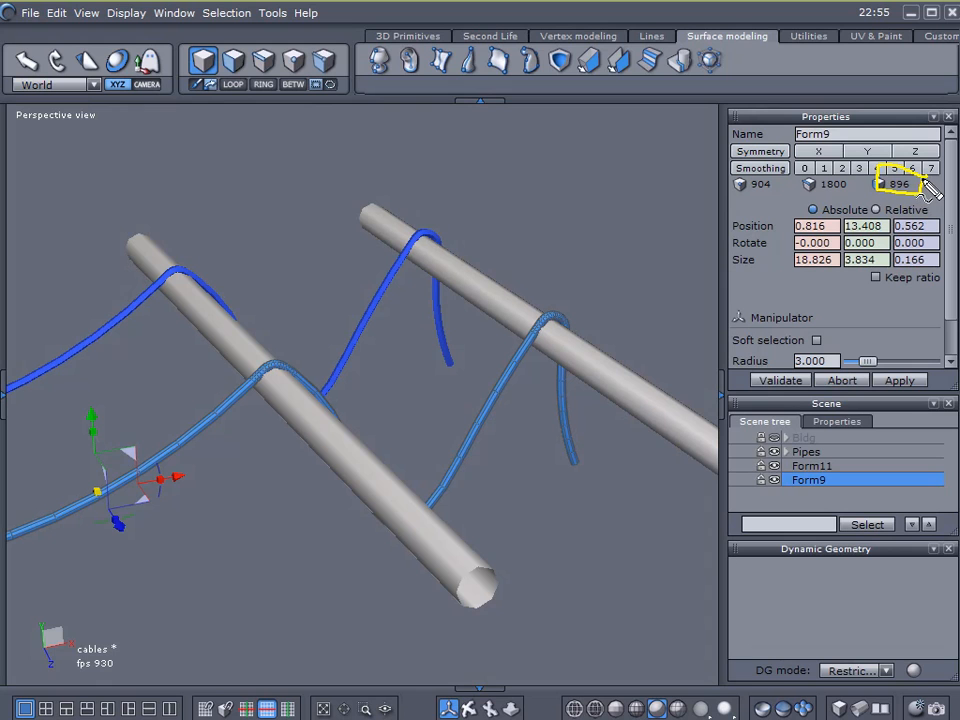
{"action": "key", "text": "Escape"}
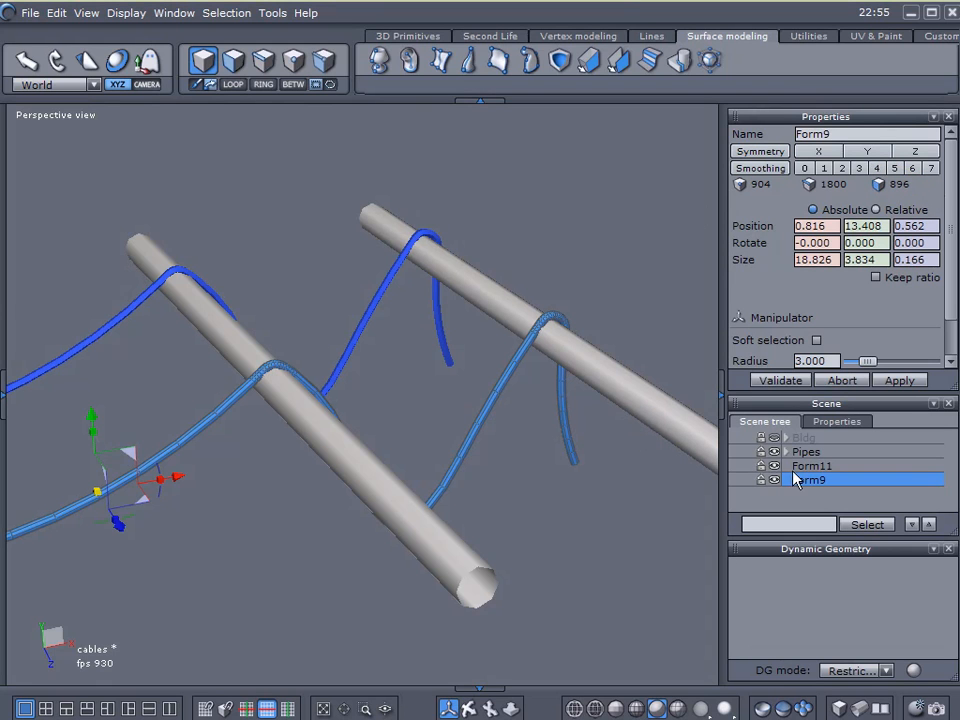
Select the dark blue cable, Form11, check its face count and look over both cables on the pipes.
{"action": "left_click", "coordinate": [800, 466]}
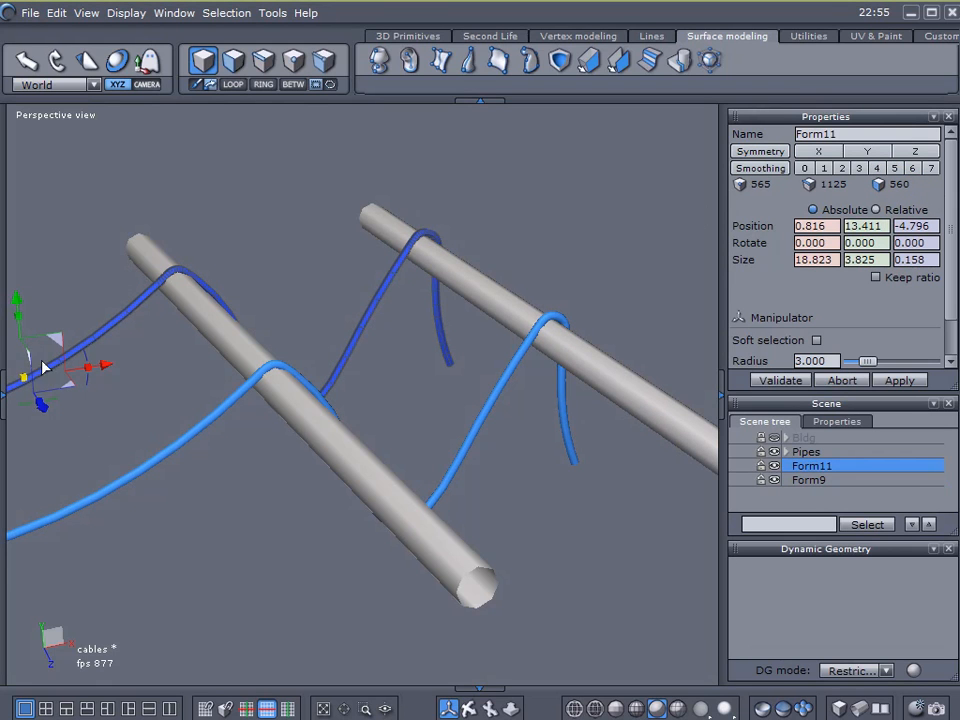
{"action": "mouse_move", "coordinate": [916, 174]}
{"action": "left_mouse_down"}
{"action": "mouse_move", "coordinate": [885, 163]}
{"action": "mouse_move", "coordinate": [868, 187]}
{"action": "mouse_move", "coordinate": [925, 190]}
{"action": "mouse_move", "coordinate": [932, 204]}
{"action": "left_mouse_up"}
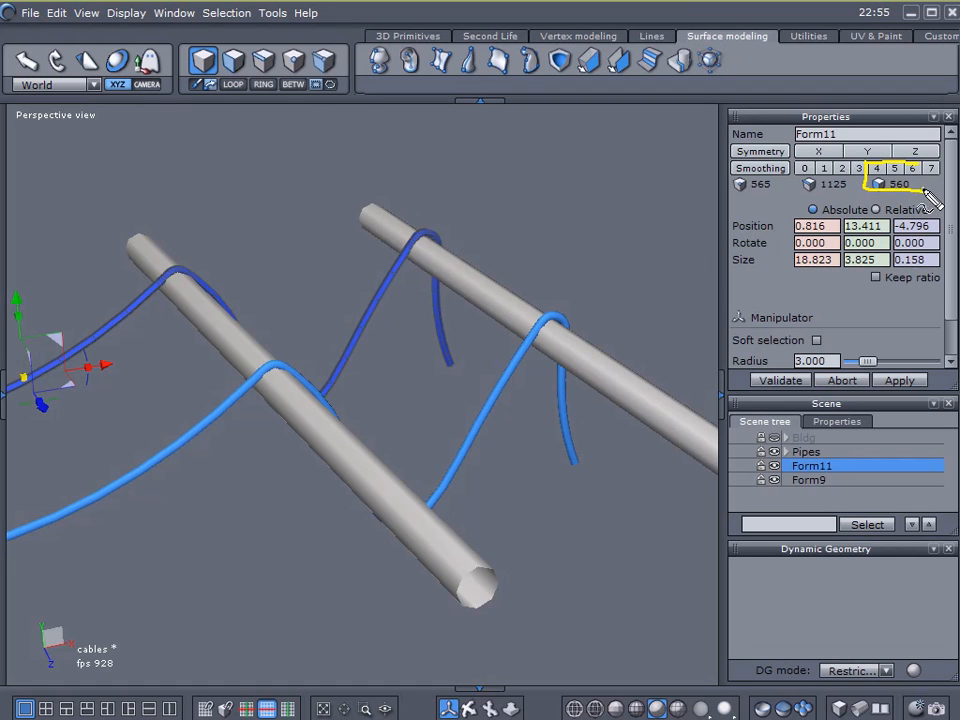
{"action": "key", "text": "Escape"}
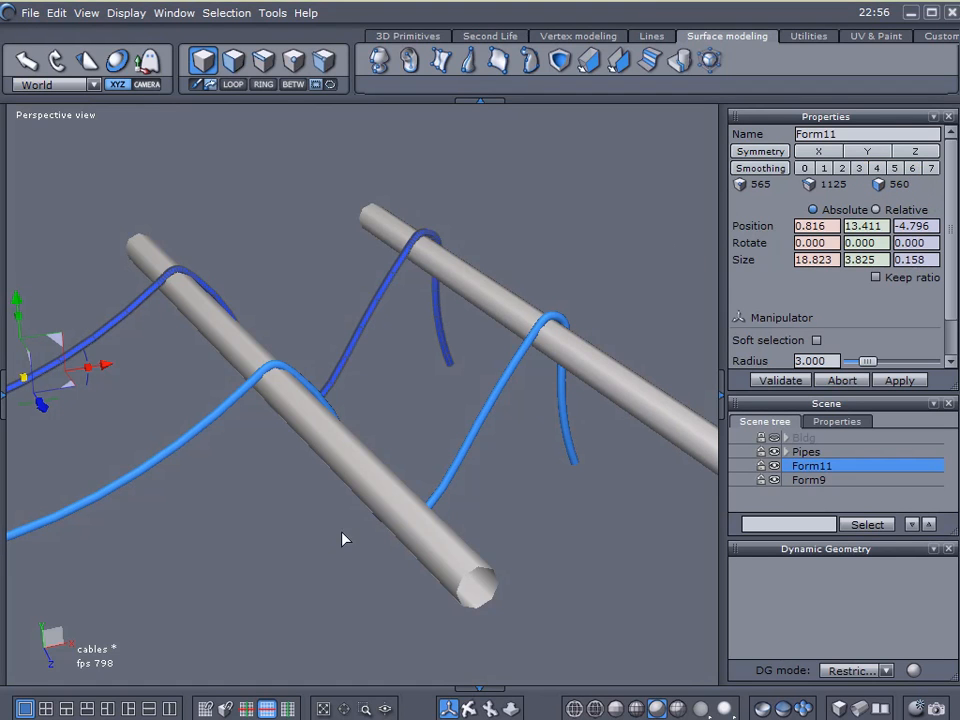
{"action": "middle_click_drag", "start_coordinate": [450, 476], "coordinate": [175, 360]}
{"action": "middle_click_drag", "start_coordinate": [440, 463], "coordinate": [505, 444]}
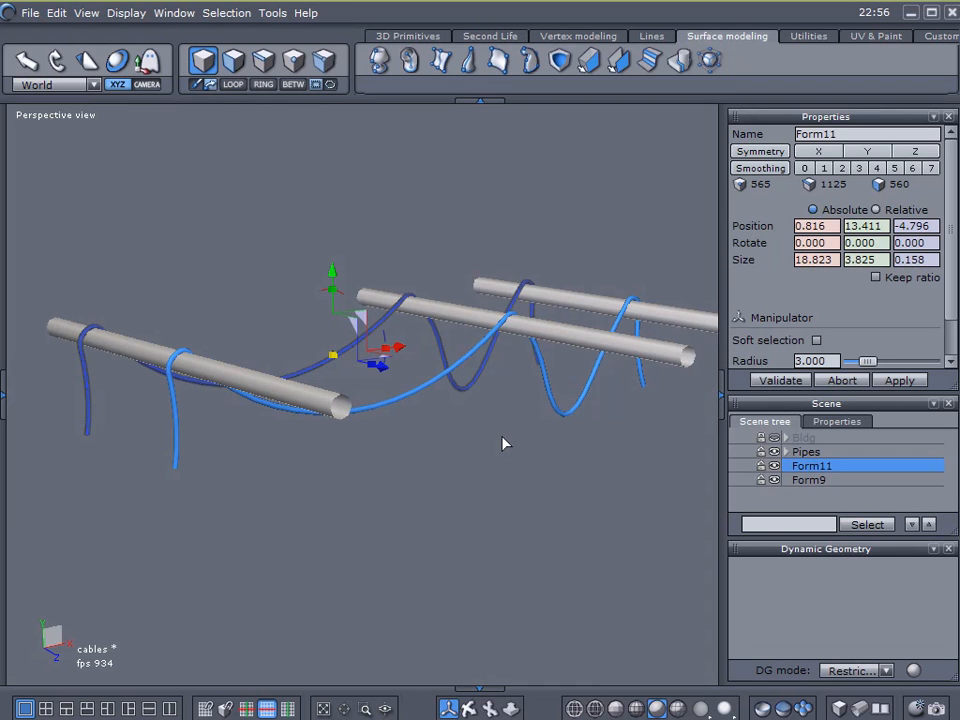
{"action": "left_click_drag", "start_coordinate": [489, 499], "coordinate": [343, 512], "text": "alt"}
{"action": "scroll", "coordinate": [338, 510], "scroll_direction": "down", "scroll_amount": 4}
{"action": "middle_click_drag", "start_coordinate": [336, 510], "coordinate": [364, 512]}
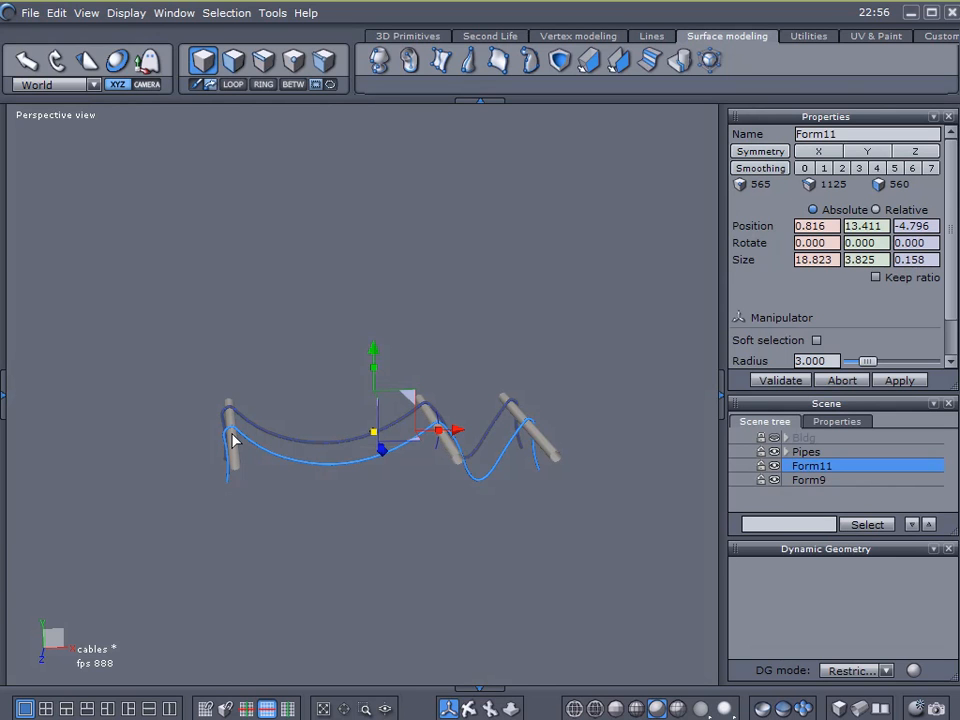
{"action": "left_click_drag", "start_coordinate": [273, 440], "coordinate": [85, 478], "text": "alt"}
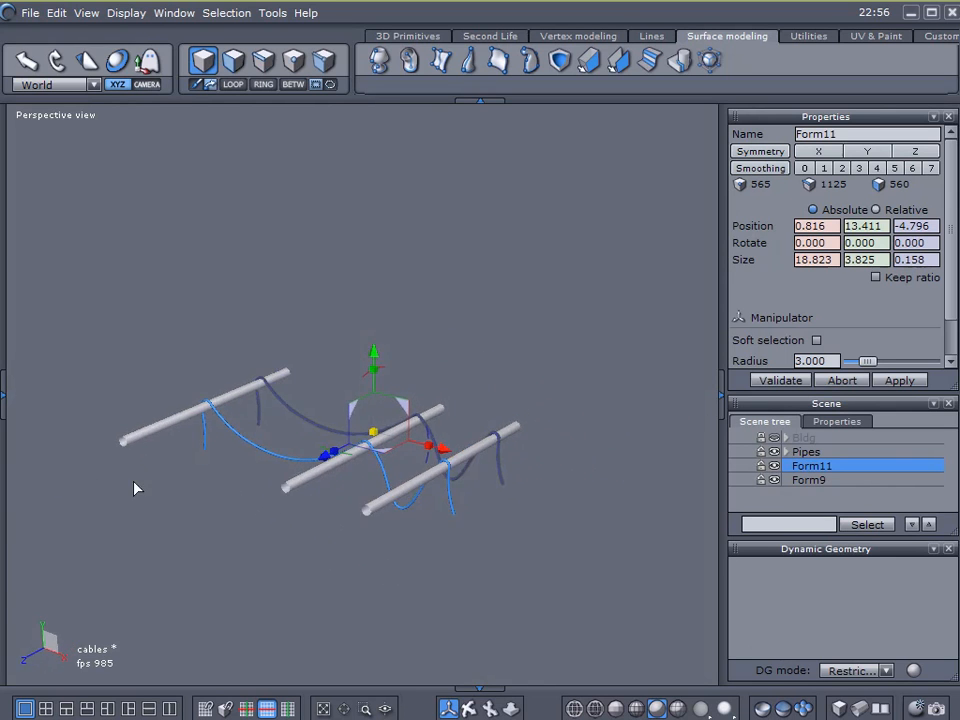
Select the light blue cable and the dark blue one in turn to compare their geometry up close.
{"action": "scroll", "coordinate": [364, 467], "scroll_direction": "up", "scroll_amount": 5}
{"action": "left_click", "coordinate": [407, 466]}
{"action": "scroll", "coordinate": [407, 466], "scroll_direction": "down", "scroll_amount": 5}
{"action": "left_click_drag", "start_coordinate": [274, 508], "coordinate": [408, 466], "text": "alt"}
{"action": "scroll", "coordinate": [373, 434], "scroll_direction": "up", "scroll_amount": 3}
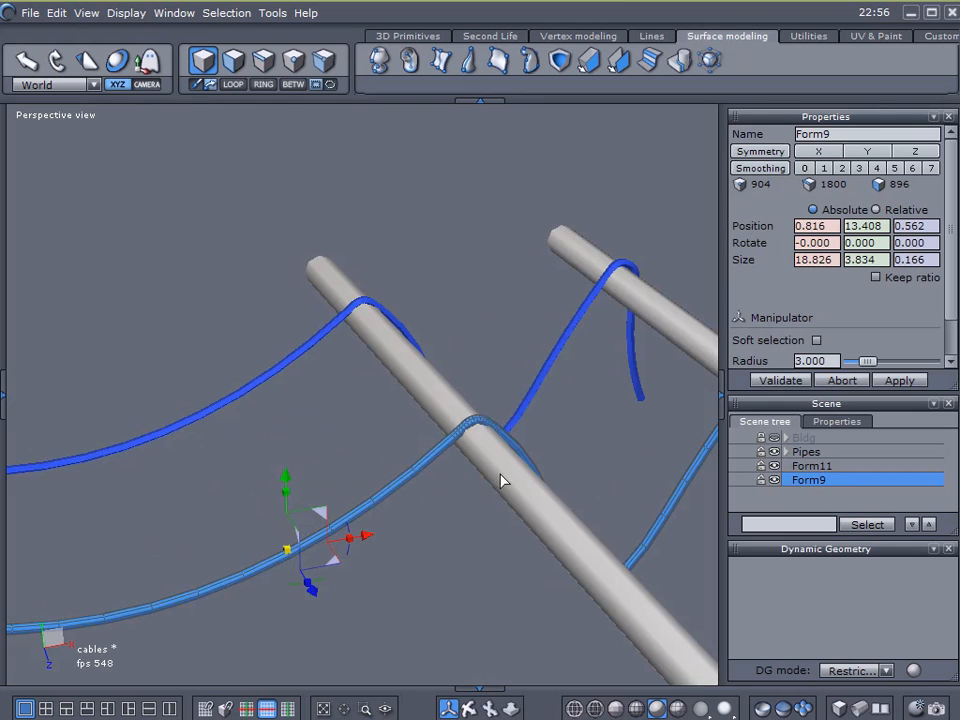
{"action": "right_click_drag", "start_coordinate": [464, 497], "coordinate": [461, 460]}
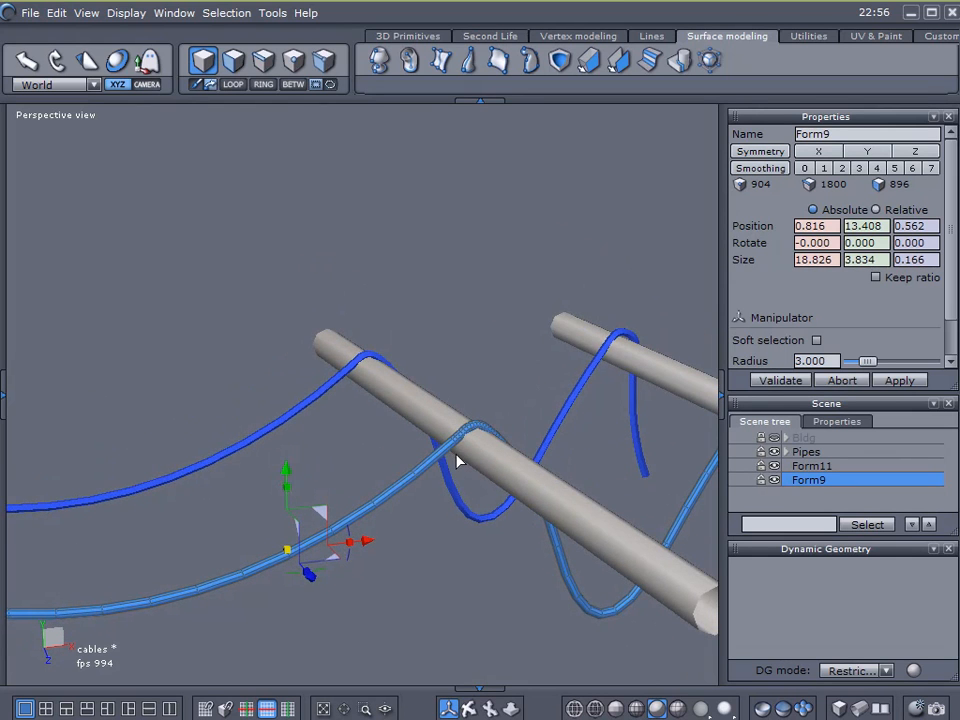
{"action": "key", "text": "Up"}
{"action": "scroll", "coordinate": [429, 261], "scroll_direction": "down", "scroll_amount": 5}
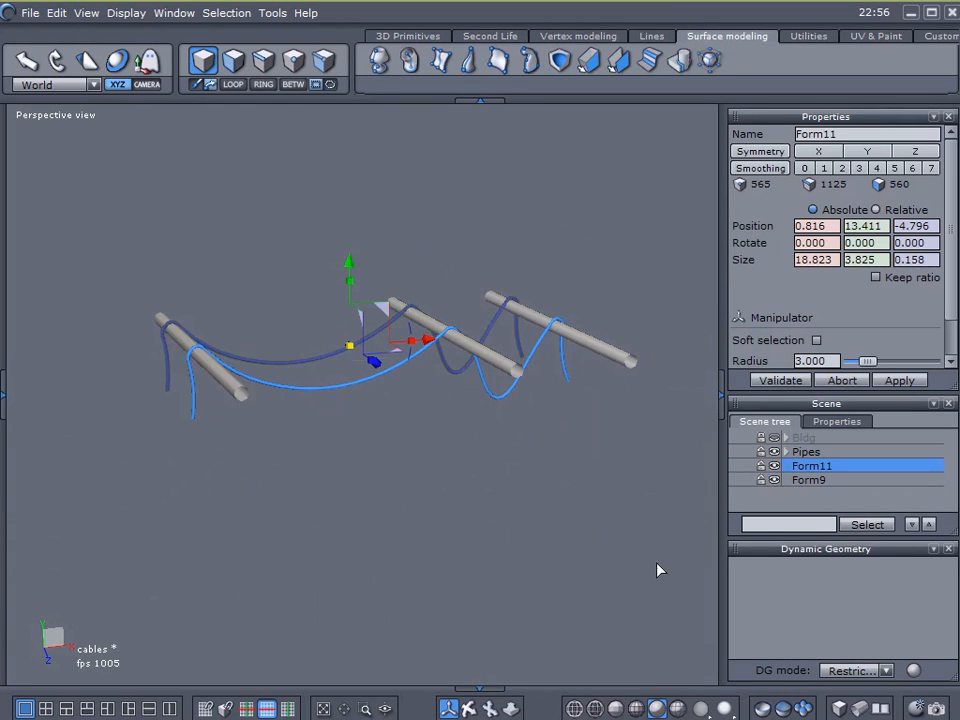
Deselect everything and examine both cables from several sides, near and far, where they drape over the three pipes.
{"action": "left_click", "coordinate": [806, 495]}
{"action": "right_click_drag", "start_coordinate": [414, 489], "coordinate": [520, 480]}
{"action": "scroll", "coordinate": [371, 453], "scroll_direction": "up", "scroll_amount": 4}
{"action": "scroll", "coordinate": [372, 450], "scroll_direction": "down", "scroll_amount": 3}
{"action": "scroll", "coordinate": [340, 465], "scroll_direction": "down", "scroll_amount": 3}
{"action": "right_click_drag", "start_coordinate": [315, 478], "coordinate": [773, 447]}
{"action": "right_click_drag", "start_coordinate": [510, 452], "coordinate": [470, 503]}
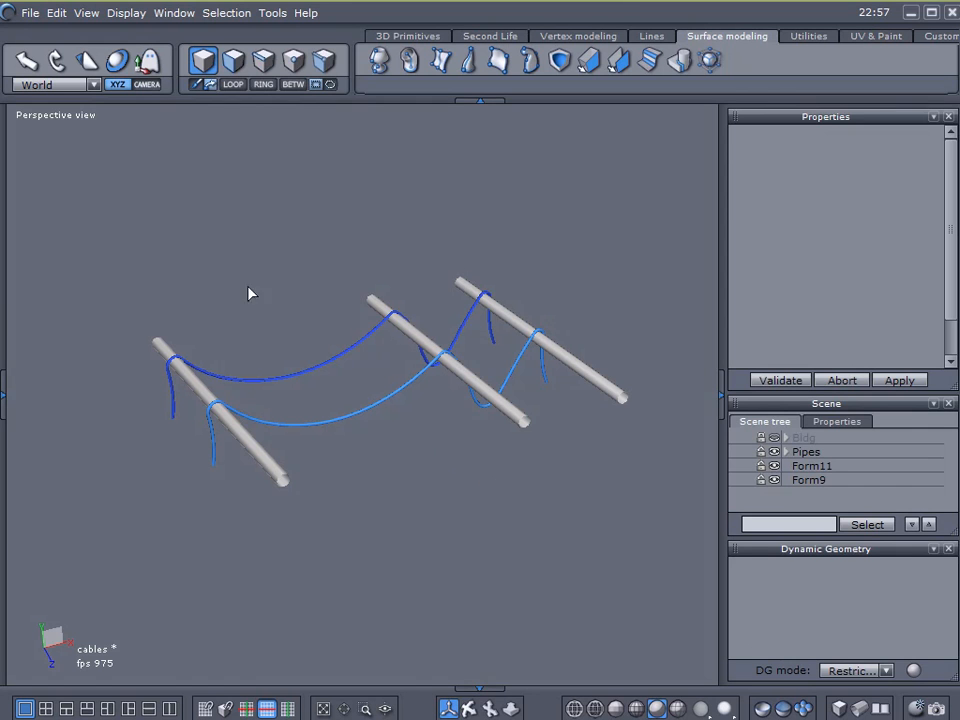
{"action": "scroll", "coordinate": [414, 418], "scroll_direction": "up", "scroll_amount": 3}
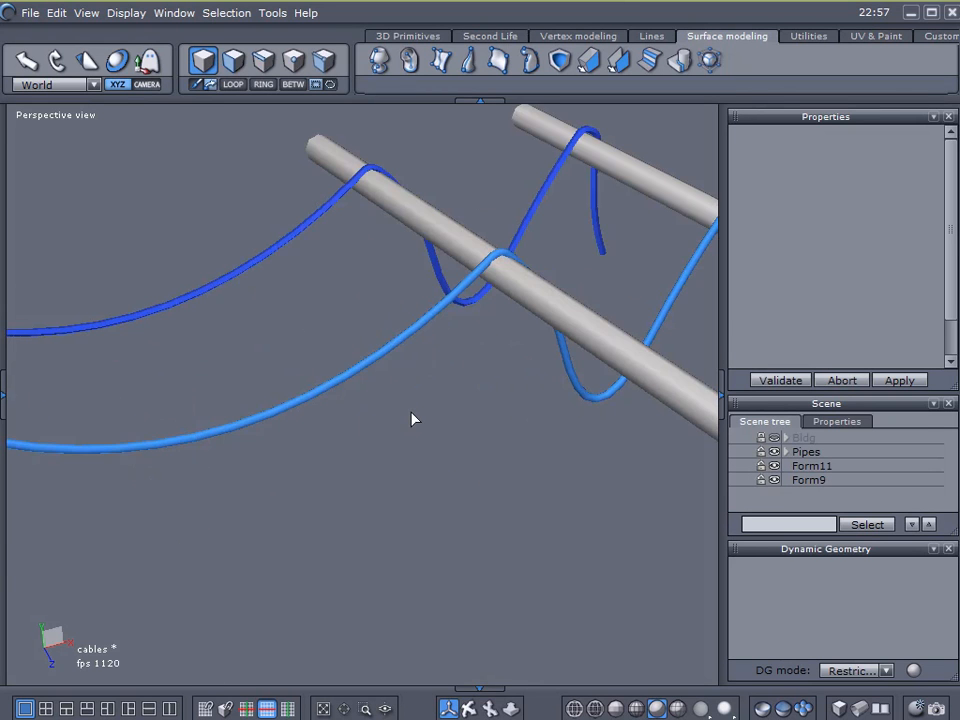
{"action": "scroll", "coordinate": [360, 430], "scroll_direction": "up", "scroll_amount": 2}
{"action": "right_click_drag", "start_coordinate": [360, 428], "coordinate": [198, 460]}
{"action": "scroll", "coordinate": [262, 463], "scroll_direction": "down", "scroll_amount": 5}
{"action": "right_click_drag", "start_coordinate": [378, 468], "coordinate": [390, 410]}
{"action": "left_click", "coordinate": [409, 414]}
{"action": "scroll", "coordinate": [410, 414], "scroll_direction": "up", "scroll_amount": 6}
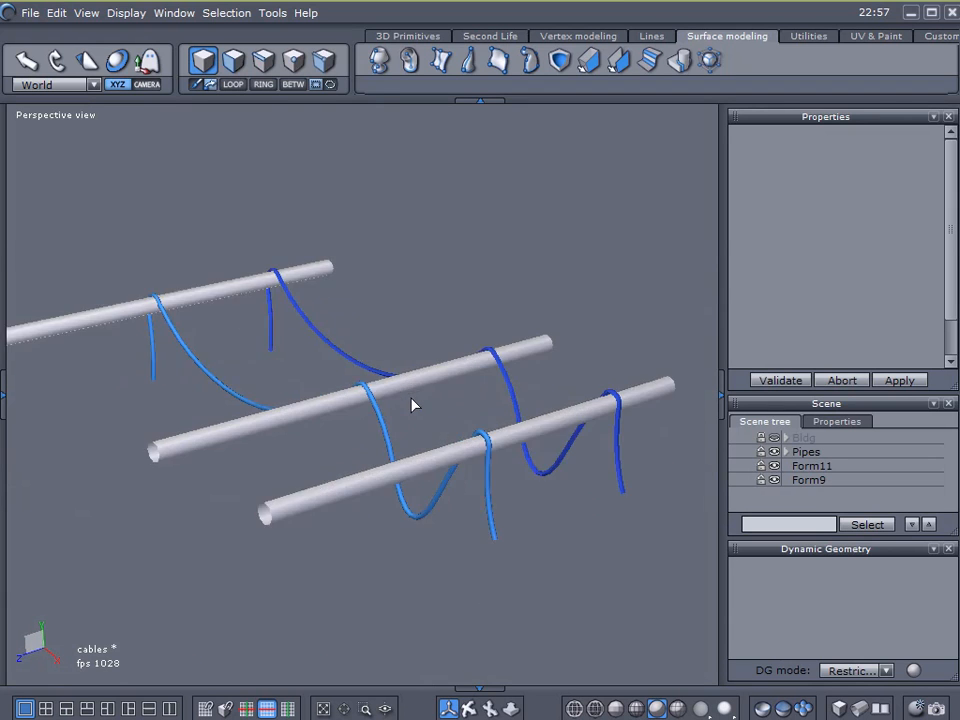
{"action": "left_click_drag", "start_coordinate": [417, 406], "coordinate": [888, 404]}
{"action": "left_click_drag", "start_coordinate": [645, 405], "coordinate": [549, 384]}
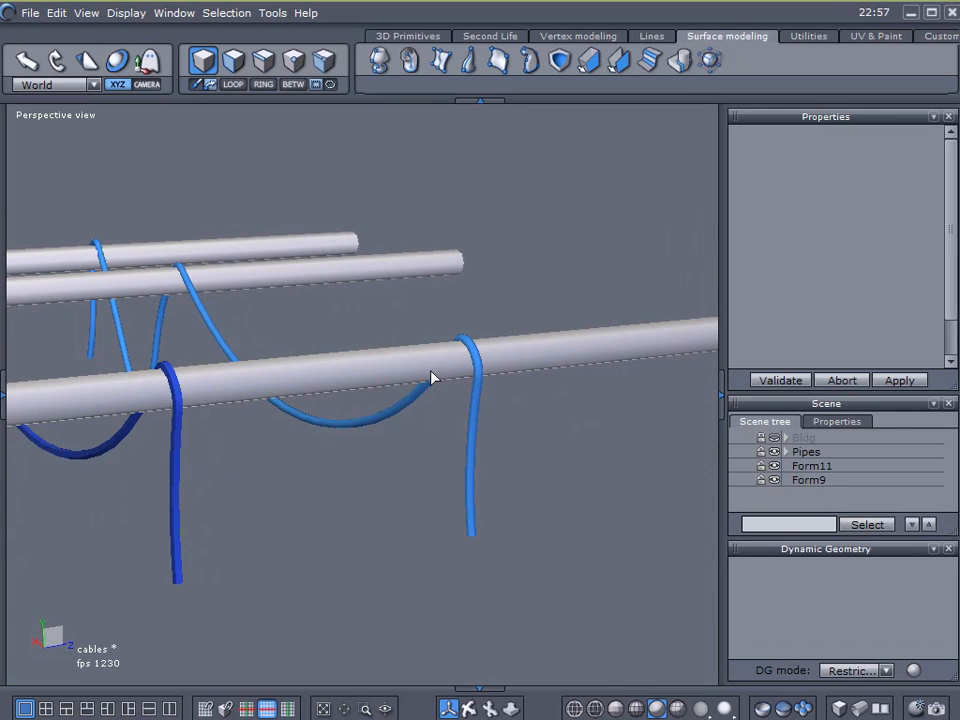
{"action": "left_click_drag", "start_coordinate": [666, 369], "coordinate": [145, 449]}
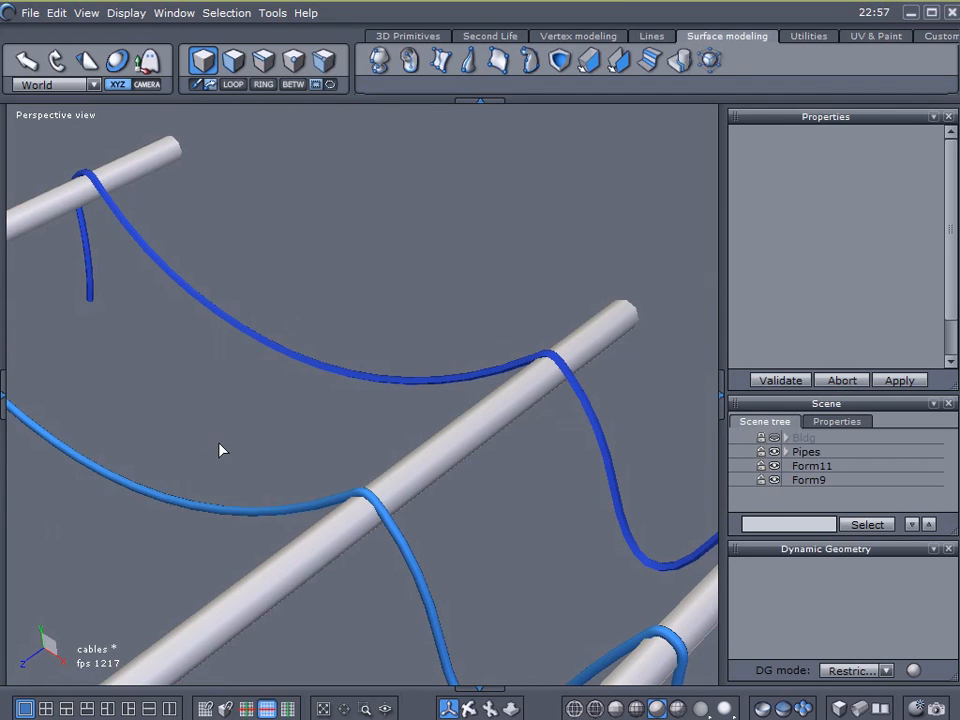
{"action": "left_click_drag", "start_coordinate": [219, 443], "coordinate": [219, 393], "text": "alt"}
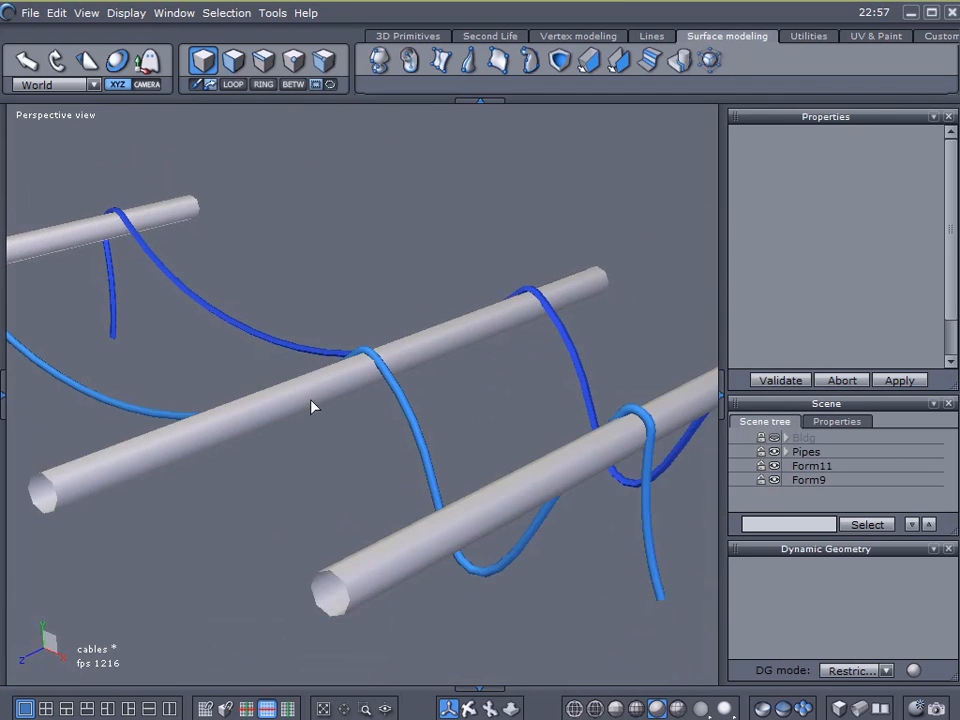
{"action": "scroll", "coordinate": [321, 403], "scroll_direction": "down", "scroll_amount": 3}
{"action": "scroll", "coordinate": [322, 411], "scroll_direction": "down", "scroll_amount": 2}
{"action": "left_click_drag", "start_coordinate": [326, 422], "coordinate": [504, 465], "text": "alt"}
{"action": "scroll", "coordinate": [454, 424], "scroll_direction": "up", "scroll_amount": 3}
{"action": "left_click_drag", "start_coordinate": [454, 424], "coordinate": [638, 473], "text": "alt"}
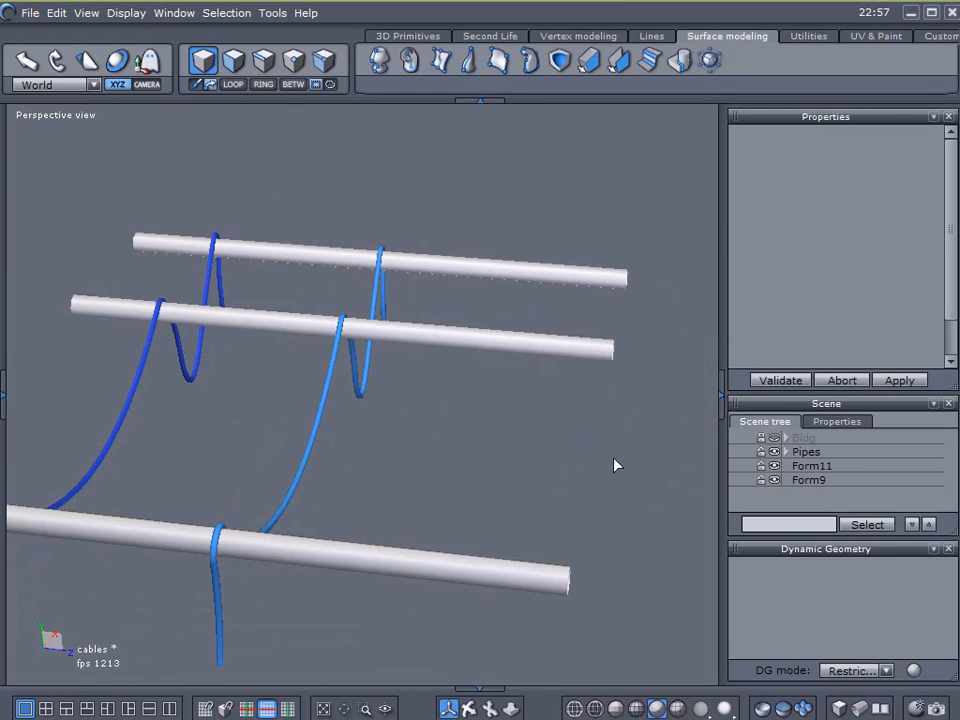
{"action": "left_click_drag", "start_coordinate": [354, 448], "coordinate": [285, 445], "text": "alt"}
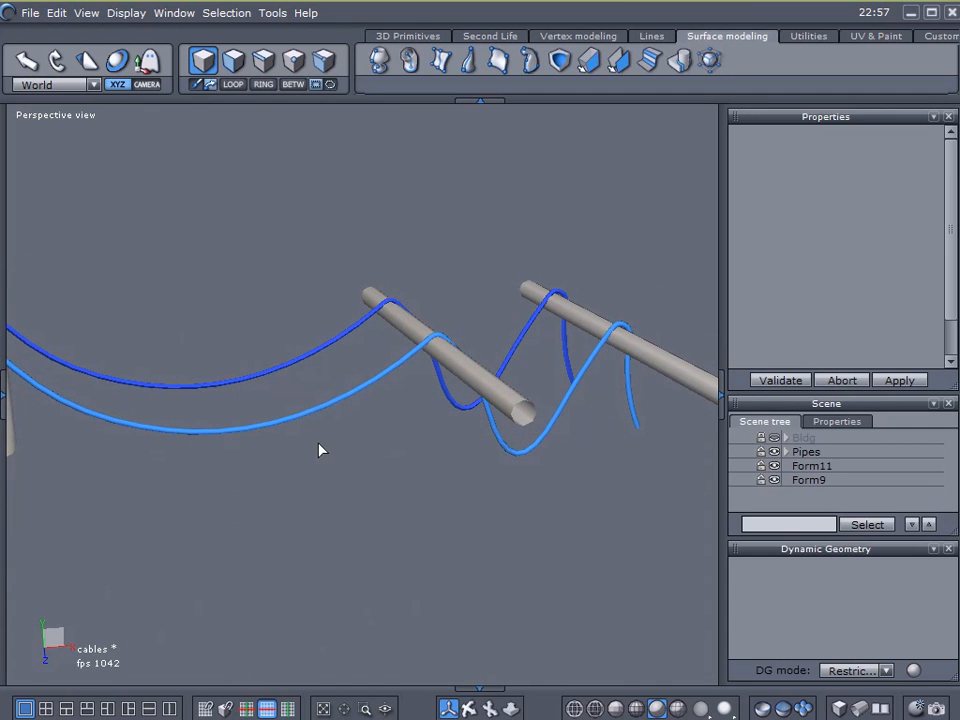